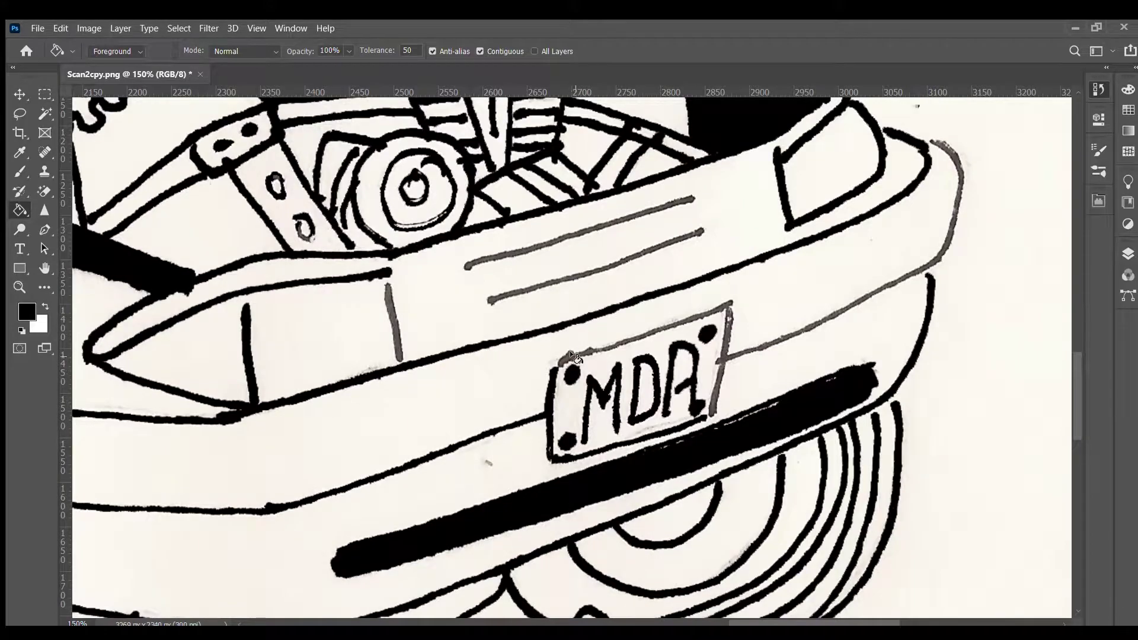
Fill the grey line on the car's front bumper and the grey trim line along its side with black.
{"action": "left_click", "coordinate": [393, 323]}
{"action": "scroll", "coordinate": [516, 405], "scroll_direction": "left", "scroll_amount": 10}
{"action": "left_click", "coordinate": [517, 406]}
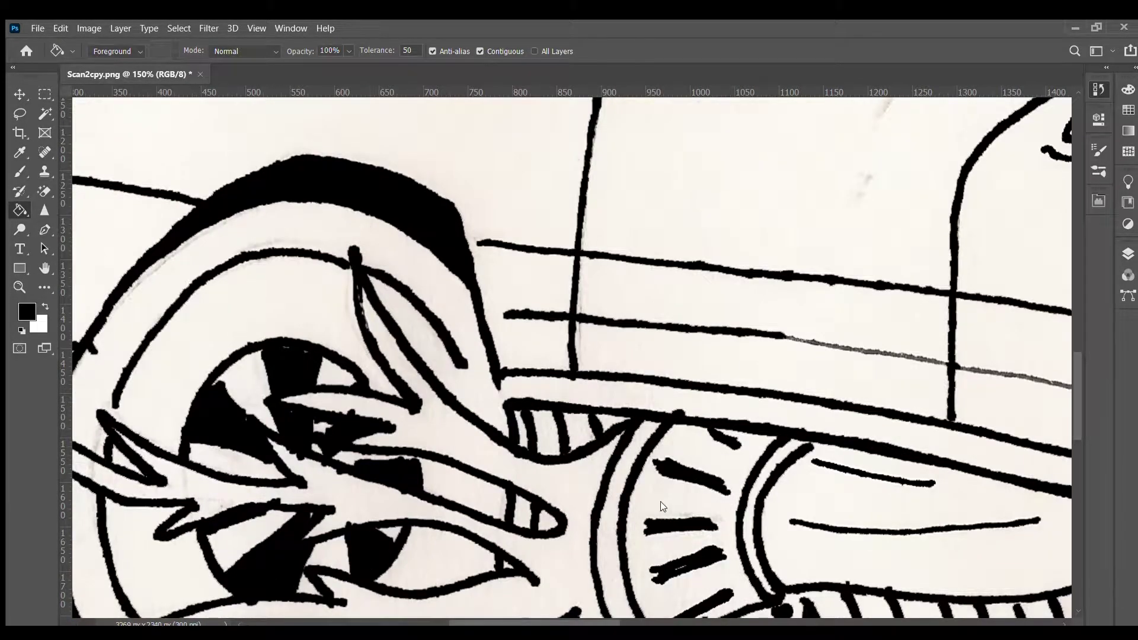
Fill the two curved motion lines between the flying cap and the passengers' heads with black.
{"action": "scroll", "coordinate": [662, 508], "scroll_direction": "down", "scroll_amount": 5}
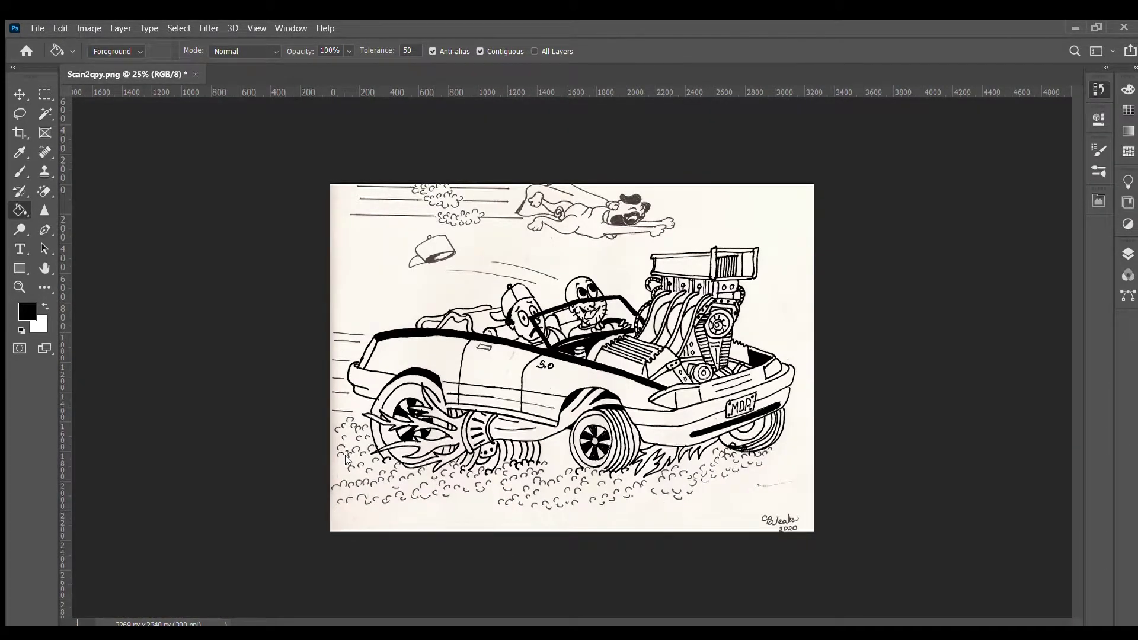
{"action": "scroll", "coordinate": [475, 356], "scroll_direction": "up", "scroll_amount": 5}
{"action": "scroll", "coordinate": [734, 322], "scroll_direction": "down", "scroll_amount": 5}
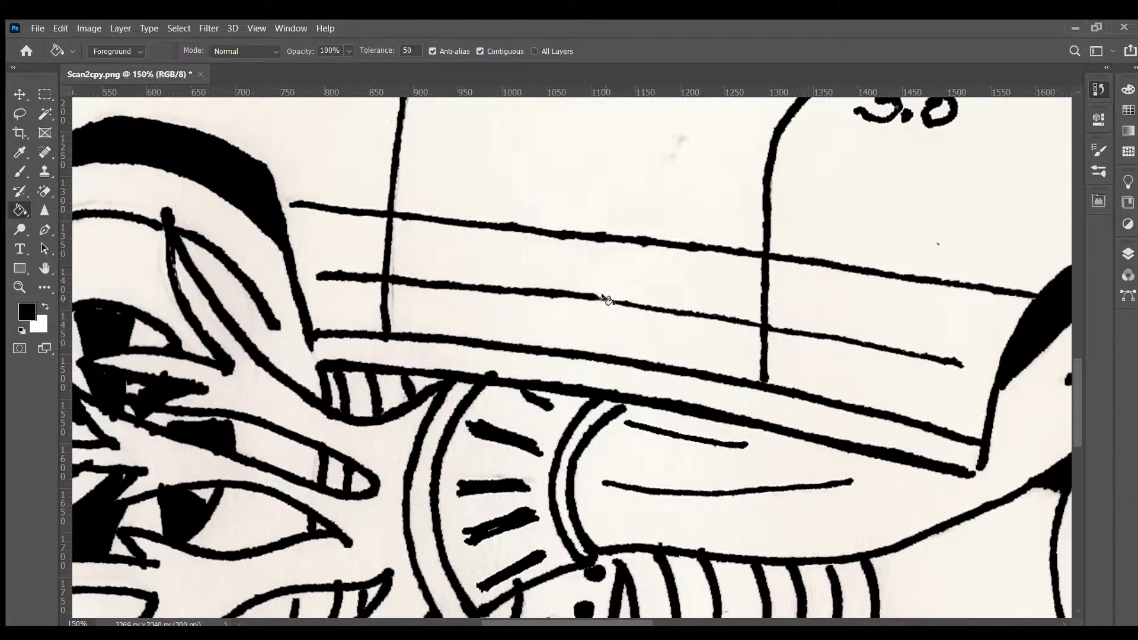
{"action": "scroll", "coordinate": [602, 297], "scroll_direction": "up", "scroll_amount": 10}
{"action": "left_click", "coordinate": [770, 422]}
{"action": "left_click", "coordinate": [491, 438]}
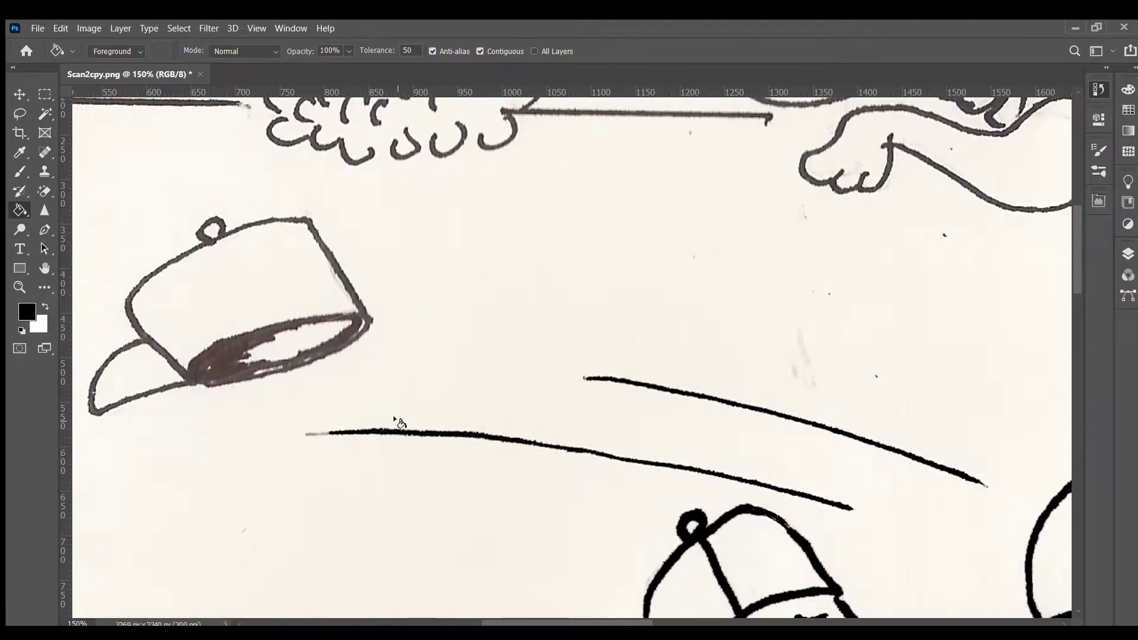
Brush over the faint end of the lower motion line in black and refill both motion lines.
{"action": "key", "text": "b"}
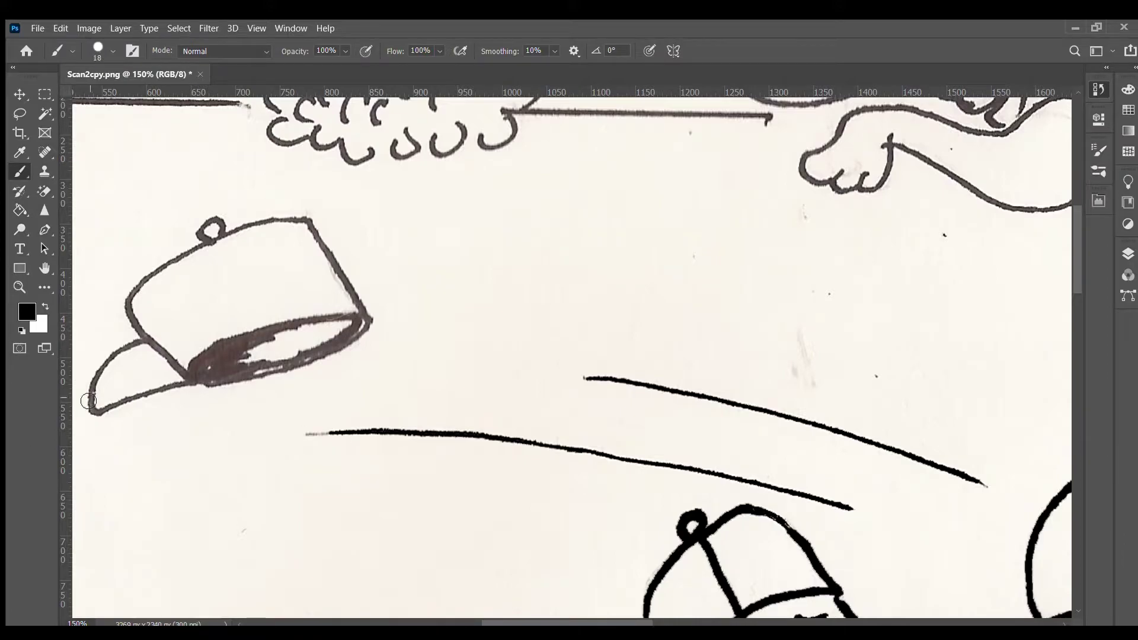
{"action": "left_click_drag", "start_coordinate": [300, 434], "coordinate": [329, 433]}
{"action": "key", "text": "g"}
{"action": "left_click", "coordinate": [533, 441]}
{"action": "left_click", "coordinate": [771, 422]}
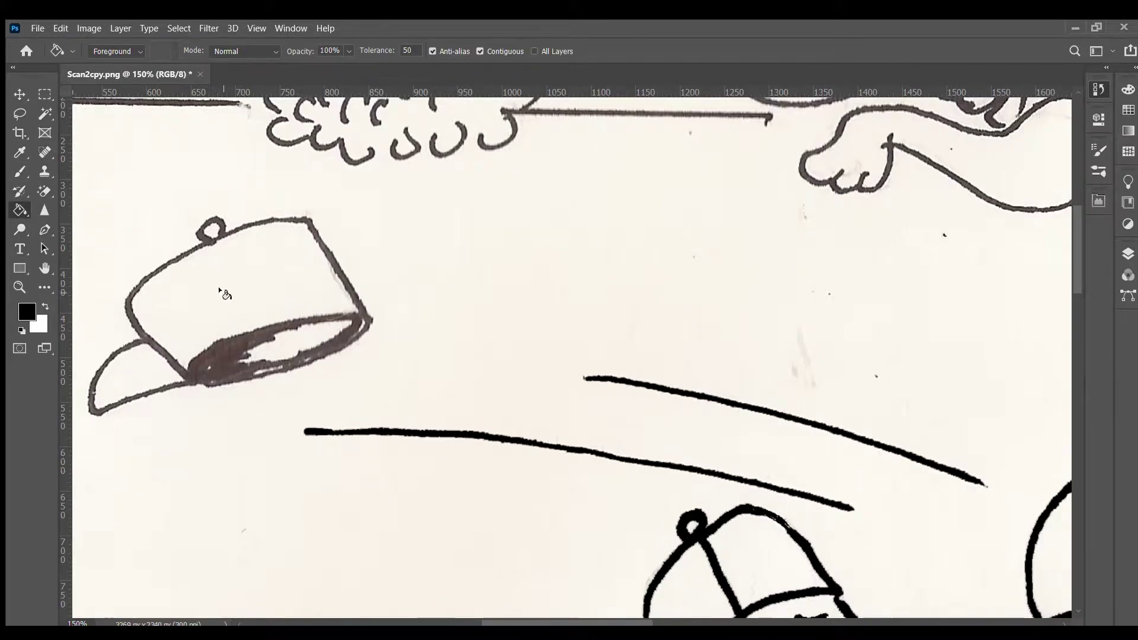
Fill the flying cap's outline and the horizontal speed lines behind the car with black.
{"action": "left_click", "coordinate": [218, 228]}
{"action": "scroll", "coordinate": [218, 287], "scroll_direction": "left", "scroll_amount": 2}
{"action": "scroll", "coordinate": [477, 355], "scroll_direction": "down", "scroll_amount": 10}
{"action": "scroll", "coordinate": [477, 355], "scroll_direction": "left", "scroll_amount": 8}
{"action": "left_click", "coordinate": [468, 344]}
{"action": "left_click", "coordinate": [463, 506]}
{"action": "scroll", "coordinate": [462, 507], "scroll_direction": "down", "scroll_amount": 3}
{"action": "left_click", "coordinate": [444, 296]}
{"action": "left_click", "coordinate": [463, 384]}
{"action": "left_click", "coordinate": [477, 493]}
Fill the three long speed lines before the smoke puffs at the top of the drawing with black.
{"action": "scroll", "coordinate": [995, 307], "scroll_direction": "right", "scroll_amount": 5}
{"action": "scroll", "coordinate": [996, 308], "scroll_direction": "up", "scroll_amount": 12}
{"action": "left_click", "coordinate": [355, 241]}
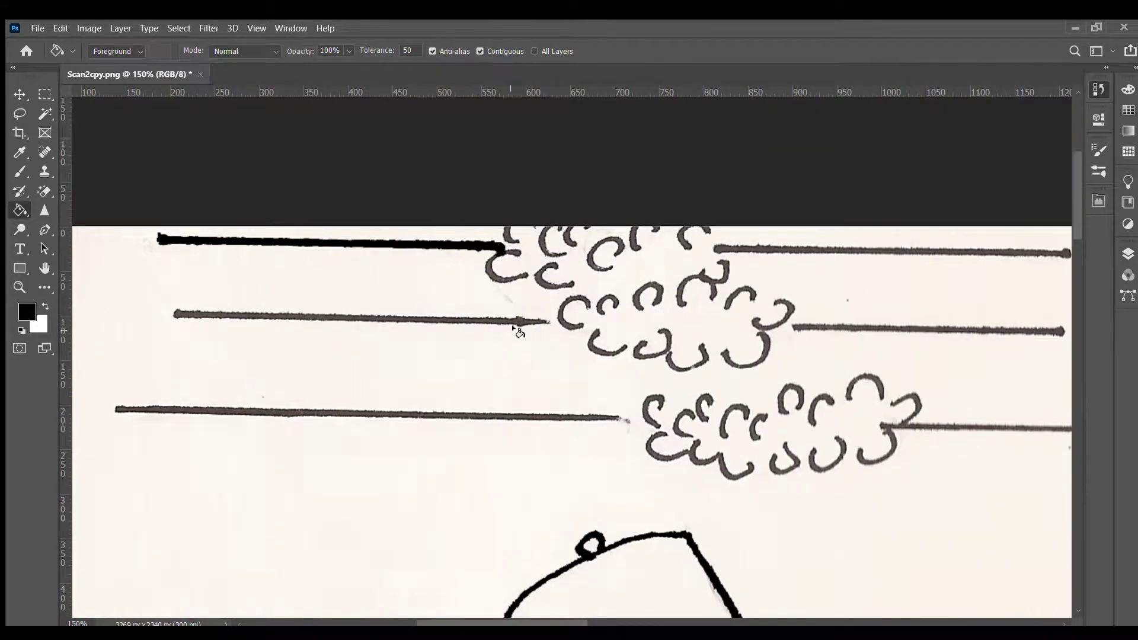
{"action": "left_click", "coordinate": [515, 321]}
{"action": "left_click", "coordinate": [593, 416]}
Fill the curls of the two upper smoke puffs with black and undo the stray background fill.
{"action": "left_click", "coordinate": [541, 243]}
{"action": "left_click", "coordinate": [554, 274]}
{"action": "left_click", "coordinate": [595, 268]}
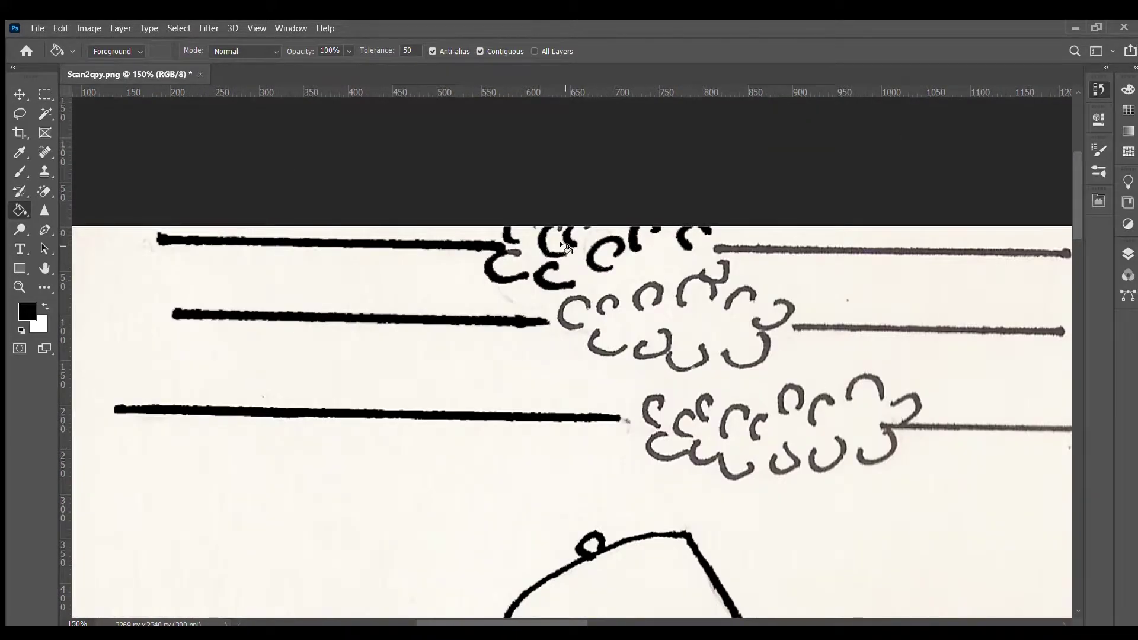
{"action": "left_click", "coordinate": [649, 296]}
{"action": "left_click", "coordinate": [615, 339]}
{"action": "left_click", "coordinate": [702, 278]}
{"action": "left_click", "coordinate": [741, 300]}
{"action": "left_click", "coordinate": [765, 338]}
{"action": "left_click", "coordinate": [673, 350]}
{"action": "left_click", "coordinate": [592, 474]}
{"action": "key", "text": "ctrl+z"}
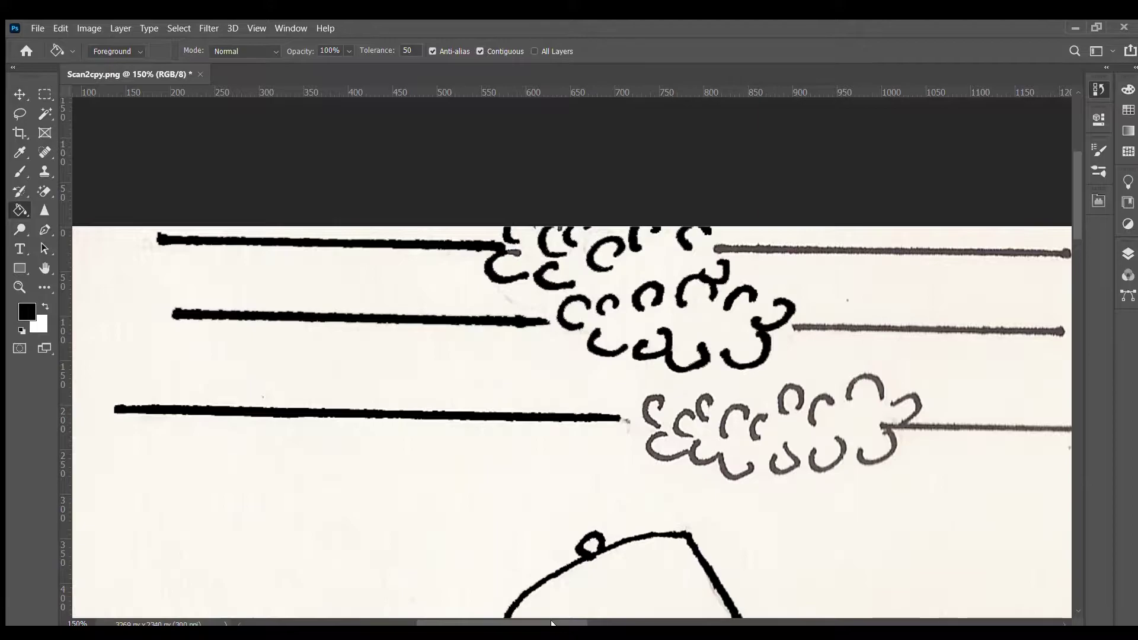
Fill the curls of the lowest smoke puff behind the flying dog with black.
{"action": "left_click_drag", "start_coordinate": [551, 622], "coordinate": [610, 623]}
{"action": "left_click", "coordinate": [332, 427]}
{"action": "left_click", "coordinate": [404, 420]}
{"action": "left_click", "coordinate": [469, 403]}
{"action": "left_click", "coordinate": [524, 385]}
{"action": "left_click", "coordinate": [486, 453]}
{"action": "left_click", "coordinate": [445, 457]}
{"action": "left_click", "coordinate": [557, 428]}
Fill the speed lines leading to the flying dog and the dog's grey outlines with black.
{"action": "left_click", "coordinate": [593, 252]}
{"action": "left_click", "coordinate": [652, 331]}
{"action": "scroll", "coordinate": [483, 610], "scroll_direction": "right", "scroll_amount": 6}
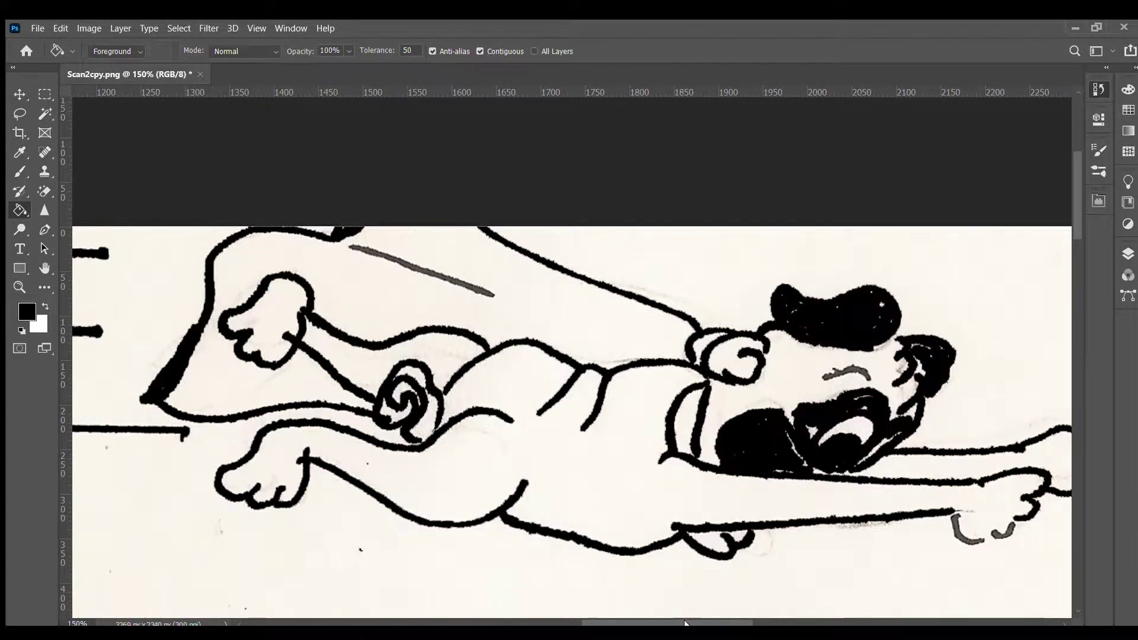
{"action": "scroll", "coordinate": [679, 601], "scroll_direction": "right", "scroll_amount": 3}
{"action": "scroll", "coordinate": [750, 595], "scroll_direction": "left", "scroll_amount": 5}
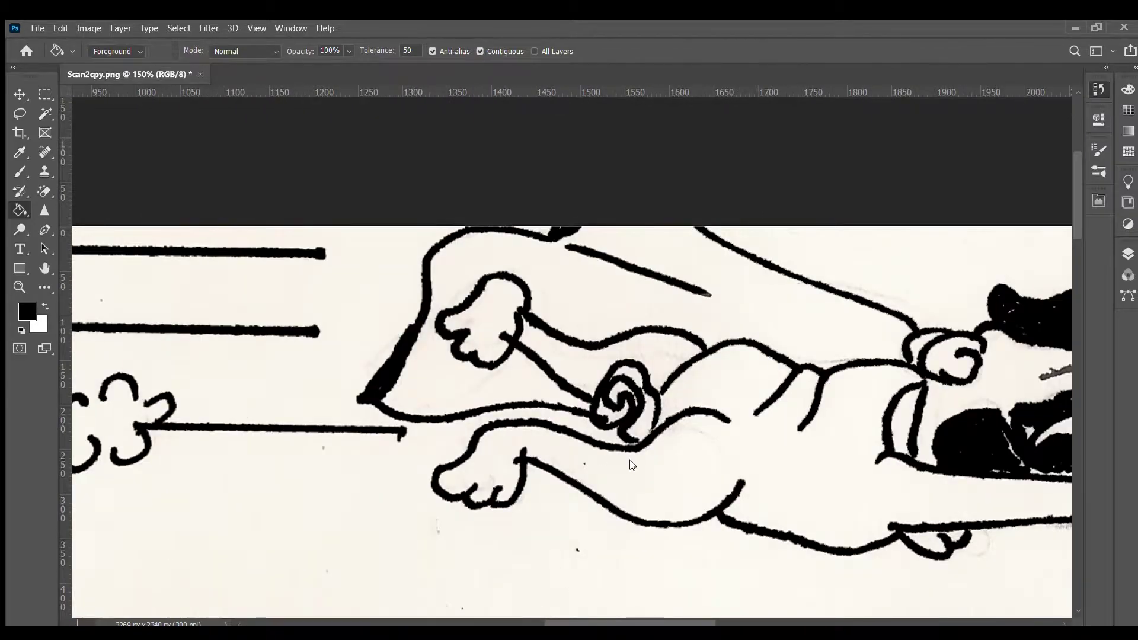
Fill the first dust curls below the car's far front wheel with black and undo the misplaced fill.
{"action": "scroll", "coordinate": [449, 574], "scroll_direction": "down", "scroll_amount": 5}
{"action": "scroll", "coordinate": [540, 469], "scroll_direction": "up", "scroll_amount": 5}
{"action": "scroll", "coordinate": [639, 267], "scroll_direction": "down", "scroll_amount": 9}
{"action": "scroll", "coordinate": [639, 267], "scroll_direction": "right", "scroll_amount": 12}
{"action": "scroll", "coordinate": [639, 267], "scroll_direction": "right", "scroll_amount": 1}
{"action": "scroll", "coordinate": [639, 266], "scroll_direction": "up", "scroll_amount": 1}
{"action": "left_click", "coordinate": [639, 252]}
{"action": "left_click", "coordinate": [690, 256]}
{"action": "left_click", "coordinate": [546, 304]}
{"action": "key", "text": "ctrl+z"}
Fill the remaining dust curls around and to the lower left of the far front wheel with black.
{"action": "left_click", "coordinate": [486, 323]}
{"action": "left_click", "coordinate": [534, 201]}
{"action": "left_click", "coordinate": [554, 243]}
{"action": "left_click", "coordinate": [756, 187]}
{"action": "left_click", "coordinate": [424, 263]}
{"action": "key", "text": "ctrl+z"}
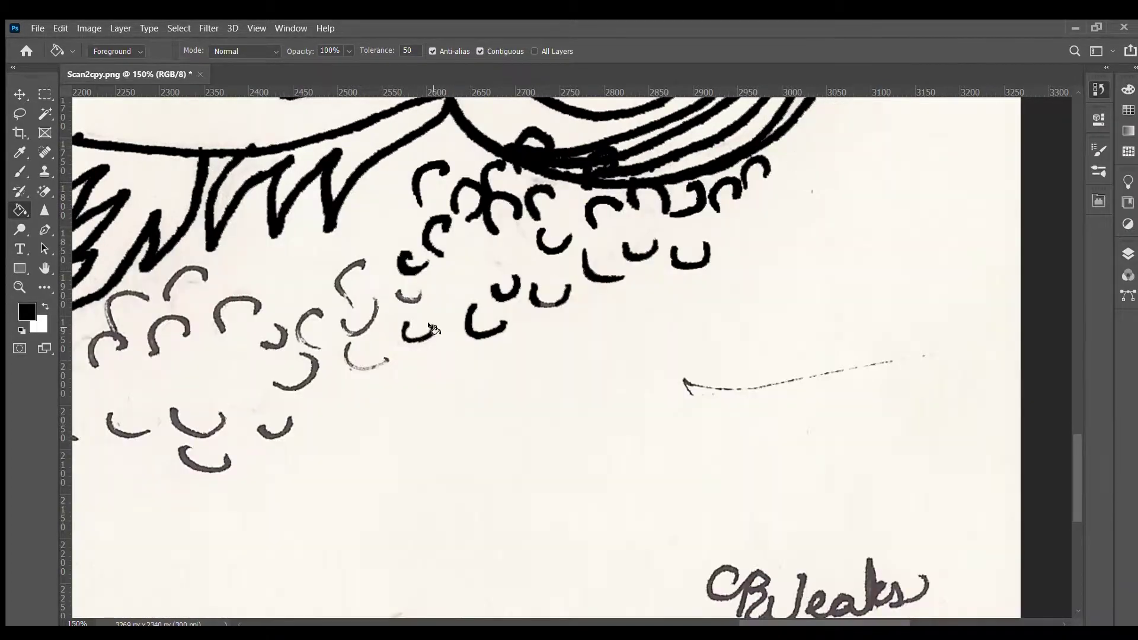
{"action": "left_click", "coordinate": [408, 296]}
{"action": "left_click", "coordinate": [418, 332]}
Brush over the faint, broken dust curl right of the jagged shapes under the bumper in black.
{"action": "scroll", "coordinate": [823, 291], "scroll_direction": "left", "scroll_amount": 8}
{"action": "key", "text": "b"}
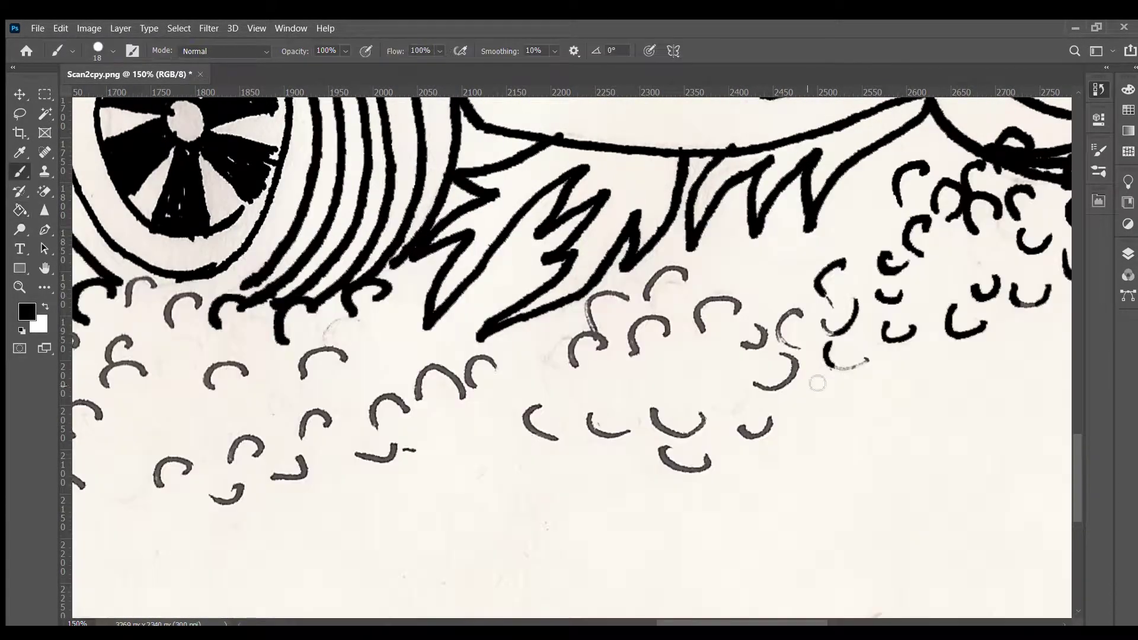
{"action": "left_click_drag", "start_coordinate": [803, 317], "coordinate": [797, 346]}
Fill the dust curls below the jagged shapes under the front bumper with black.
{"action": "key", "text": "g"}
{"action": "left_click", "coordinate": [608, 293]}
{"action": "left_click", "coordinate": [573, 350]}
{"action": "left_click", "coordinate": [666, 270]}
{"action": "left_click", "coordinate": [649, 323]}
{"action": "left_click", "coordinate": [718, 300]}
{"action": "left_click", "coordinate": [652, 415]}
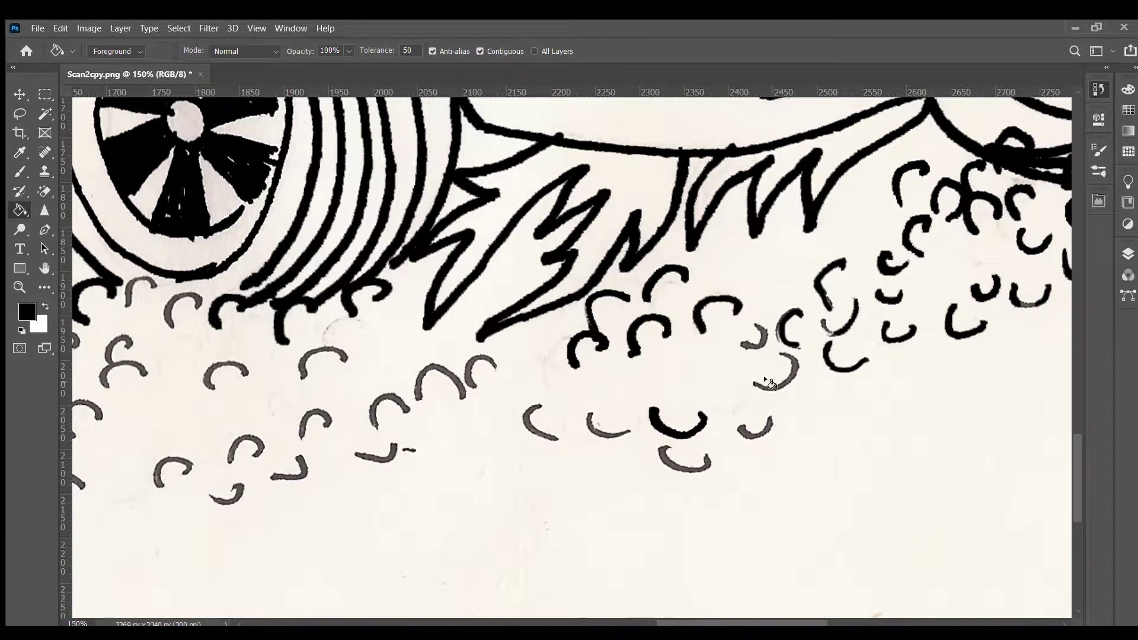
{"action": "left_click", "coordinate": [539, 422]}
{"action": "left_click", "coordinate": [606, 425]}
Fill the dust curls to the lower right of the near front wheel with black.
{"action": "scroll", "coordinate": [731, 385], "scroll_direction": "left", "scroll_amount": 8}
{"action": "left_click", "coordinate": [764, 383]}
{"action": "left_click", "coordinate": [803, 368]}
{"action": "left_click", "coordinate": [715, 409]}
{"action": "left_click", "coordinate": [647, 359]}
{"action": "left_click", "coordinate": [640, 422]}
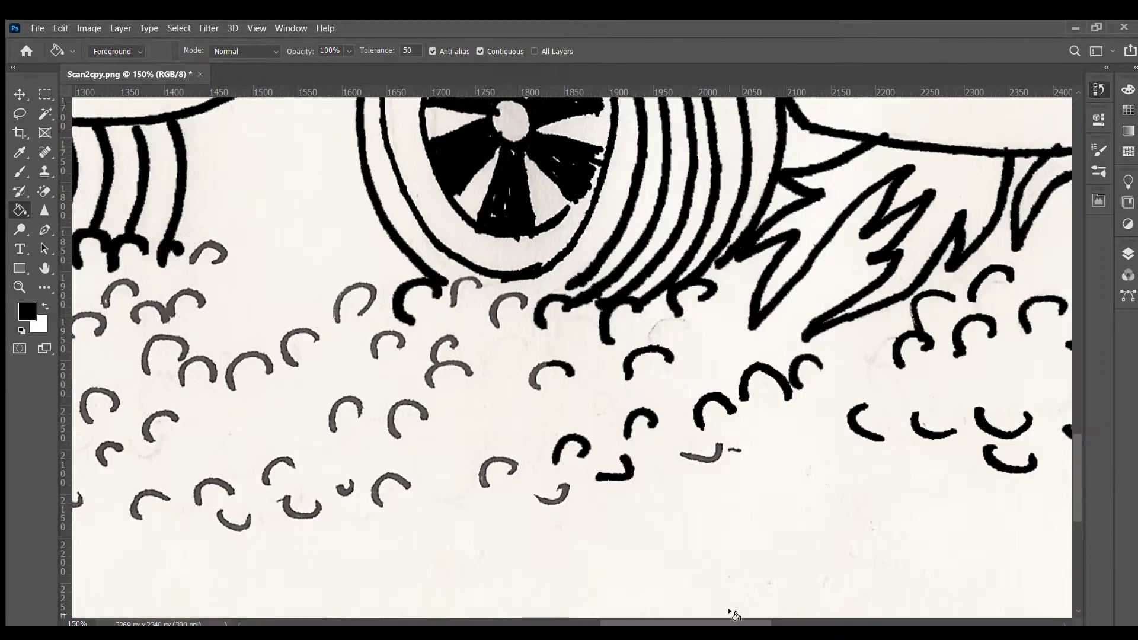
Fill the dust curls directly below the near front wheel with black.
{"action": "left_click", "coordinate": [507, 308]}
{"action": "left_click", "coordinate": [449, 363]}
{"action": "left_click", "coordinate": [408, 417]}
{"action": "left_click", "coordinate": [390, 489]}
{"action": "left_click", "coordinate": [389, 344]}
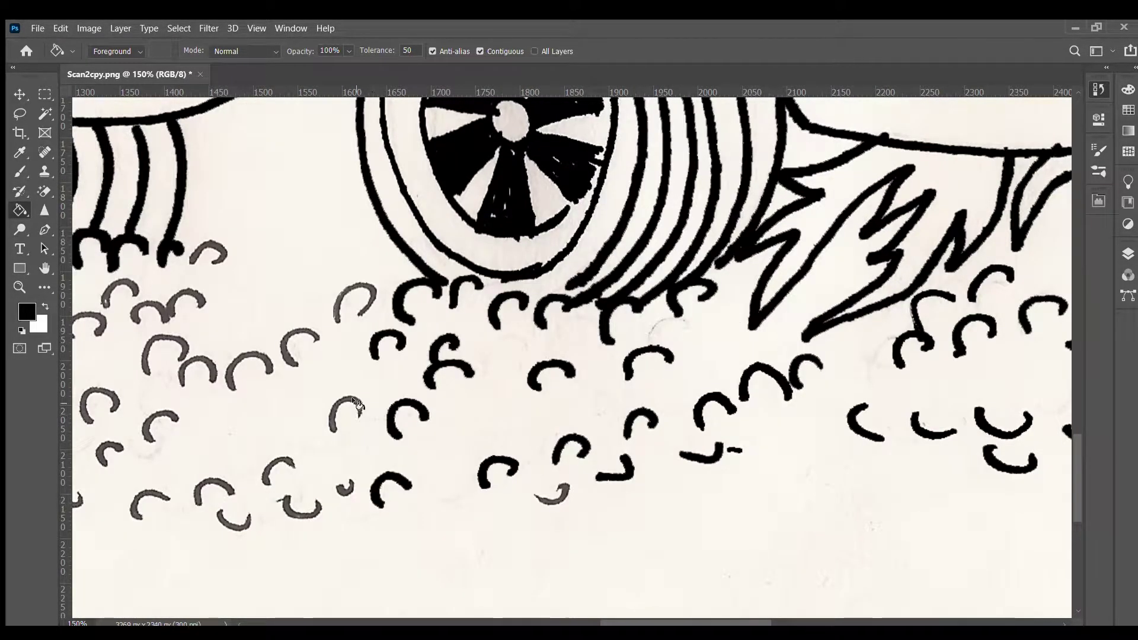
Fill the dust curls to the lower left of the near front wheel and the leftover one below it with black.
{"action": "left_click", "coordinate": [354, 302]}
{"action": "left_click", "coordinate": [300, 346]}
{"action": "left_click", "coordinate": [343, 487]}
{"action": "left_click", "coordinate": [244, 359]}
{"action": "left_click", "coordinate": [289, 504]}
{"action": "left_click", "coordinate": [560, 490]}
Fill the dust curls between the ribbed pipes under the car and the near front wheel with black.
{"action": "scroll", "coordinate": [551, 498], "scroll_direction": "left", "scroll_amount": 10}
{"action": "left_click", "coordinate": [616, 246]}
{"action": "left_click", "coordinate": [560, 345]}
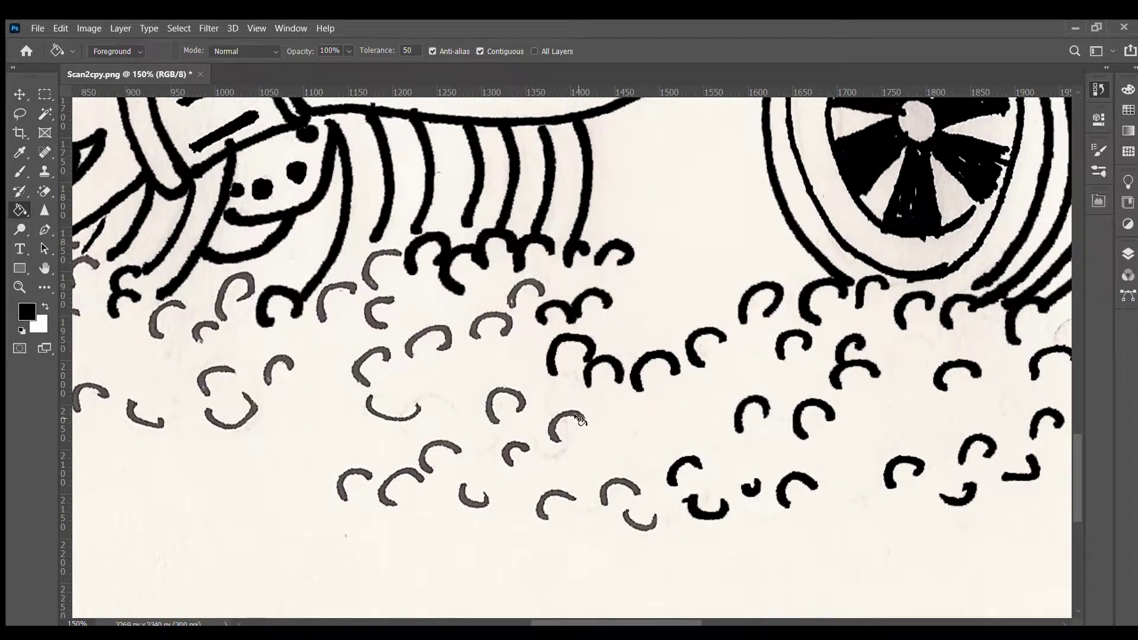
{"action": "left_click", "coordinate": [617, 483]}
{"action": "left_click", "coordinate": [511, 446]}
{"action": "left_click", "coordinate": [490, 409]}
{"action": "left_click", "coordinate": [512, 295]}
{"action": "left_click", "coordinate": [474, 330]}
{"action": "left_click", "coordinate": [409, 347]}
{"action": "left_click", "coordinate": [462, 492]}
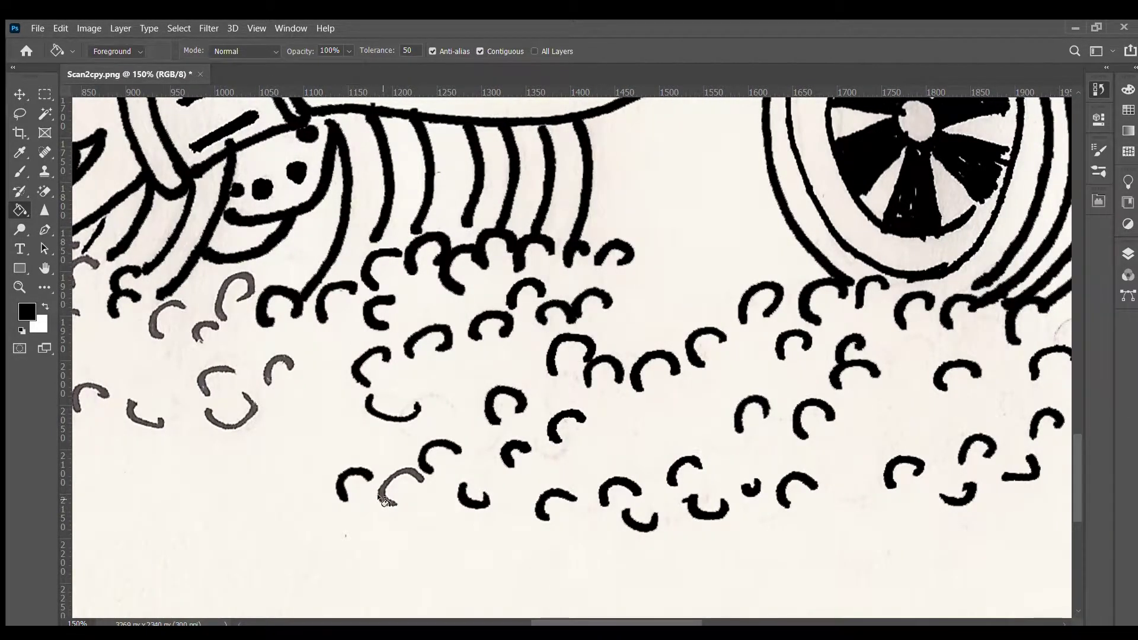
Fill the dust curls below the ribbed pipes and the round end plate under the car with black.
{"action": "scroll", "coordinate": [383, 497], "scroll_direction": "left", "scroll_amount": 9}
{"action": "left_click", "coordinate": [598, 415]}
{"action": "left_click", "coordinate": [572, 326]}
{"action": "left_click", "coordinate": [595, 291]}
{"action": "left_click", "coordinate": [447, 267]}
Fill the dust curls beneath the flames of the rear wheel with black.
{"action": "scroll", "coordinate": [439, 267], "scroll_direction": "left", "scroll_amount": 6}
{"action": "left_click", "coordinate": [679, 326]}
{"action": "left_click", "coordinate": [572, 343]}
{"action": "left_click", "coordinate": [706, 390]}
{"action": "left_click", "coordinate": [648, 389]}
{"action": "left_click", "coordinate": [510, 372]}
{"action": "left_click", "coordinate": [516, 461]}
{"action": "left_click", "coordinate": [451, 461]}
{"action": "left_click", "coordinate": [566, 427]}
{"action": "left_click", "coordinate": [641, 448]}
{"action": "left_click", "coordinate": [383, 442]}
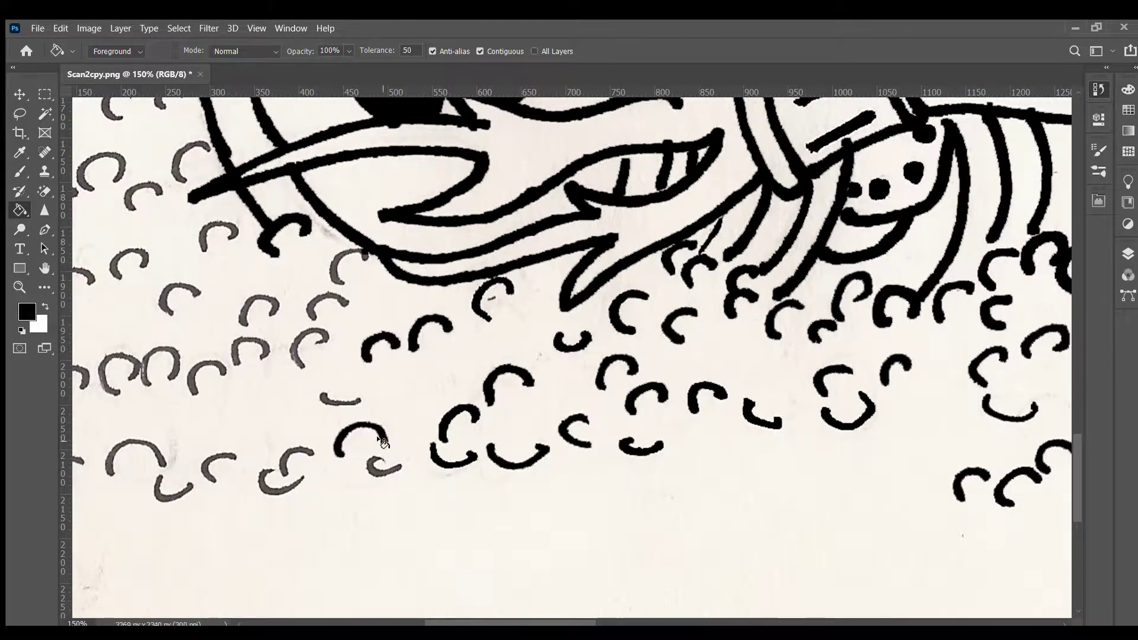
Fill the dust curls at the rear wheel's lower edge and along the bottom row behind it with black.
{"action": "left_click", "coordinate": [350, 265]}
{"action": "left_click", "coordinate": [326, 305]}
{"action": "left_click", "coordinate": [308, 347]}
{"action": "left_click", "coordinate": [341, 398]}
{"action": "scroll", "coordinate": [382, 442], "scroll_direction": "left", "scroll_amount": 10}
{"action": "left_click", "coordinate": [403, 457]}
{"action": "left_click", "coordinate": [474, 294]}
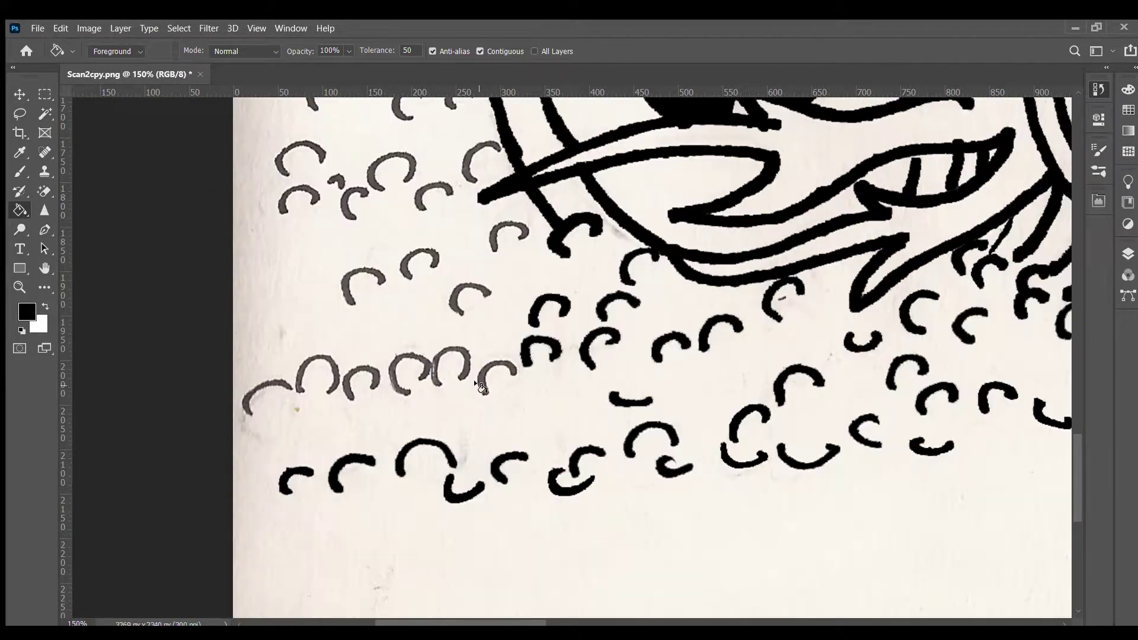
Fill the middle rows of dust curls between the rear wheel and the paper's left edge with black.
{"action": "left_click", "coordinate": [497, 373]}
{"action": "left_click", "coordinate": [430, 364]}
{"action": "left_click", "coordinate": [359, 382]}
{"action": "left_click", "coordinate": [317, 371]}
{"action": "left_click", "coordinate": [261, 396]}
{"action": "left_click", "coordinate": [421, 261]}
{"action": "left_click", "coordinate": [362, 281]}
Fill the upper dust curls behind the rear wheel with black and undo the misplaced fill.
{"action": "scroll", "coordinate": [396, 460], "scroll_direction": "up", "scroll_amount": 10}
{"action": "left_click", "coordinate": [483, 474]}
{"action": "left_click", "coordinate": [409, 415]}
{"action": "left_click", "coordinate": [460, 409]}
{"action": "left_click", "coordinate": [441, 349]}
{"action": "left_click", "coordinate": [436, 507]}
{"action": "left_click", "coordinate": [385, 349]}
{"action": "left_click", "coordinate": [391, 483]}
{"action": "left_click", "coordinate": [268, 371]}
{"action": "left_click", "coordinate": [312, 409]}
{"action": "left_click", "coordinate": [302, 469]}
{"action": "key", "text": "ctrl+z"}
{"action": "left_click", "coordinate": [278, 474]}
{"action": "left_click", "coordinate": [283, 514]}
Close the gaps in the black outlines around the headlight and front end with the Brush.
{"action": "scroll", "coordinate": [662, 536], "scroll_direction": "down", "scroll_amount": 5}
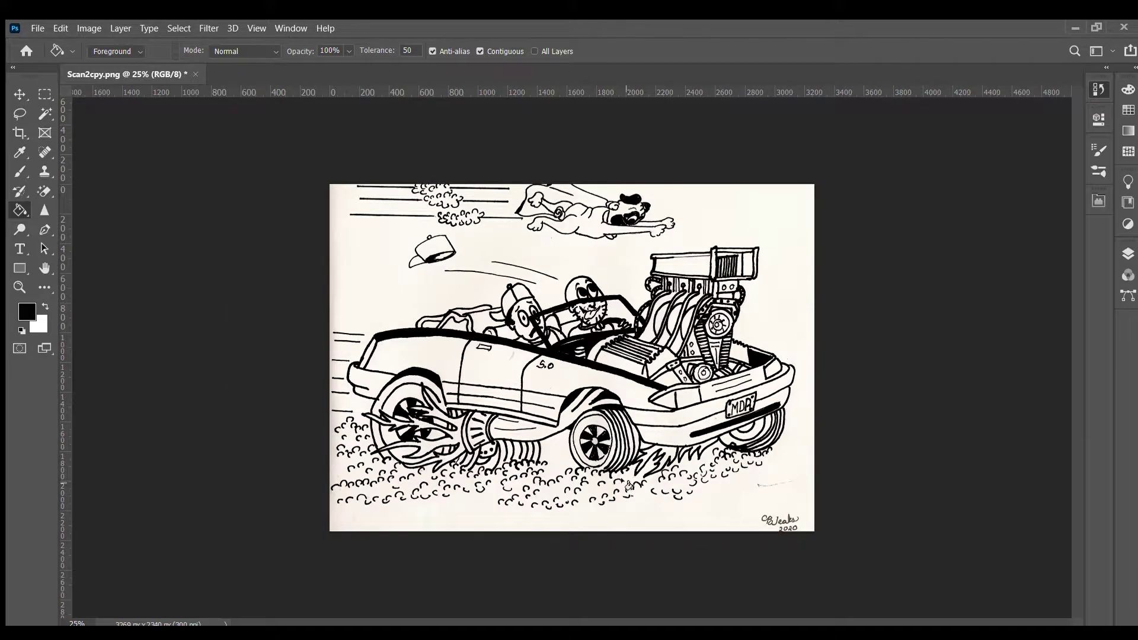
{"action": "scroll", "coordinate": [737, 359], "scroll_direction": "up", "scroll_amount": 5}
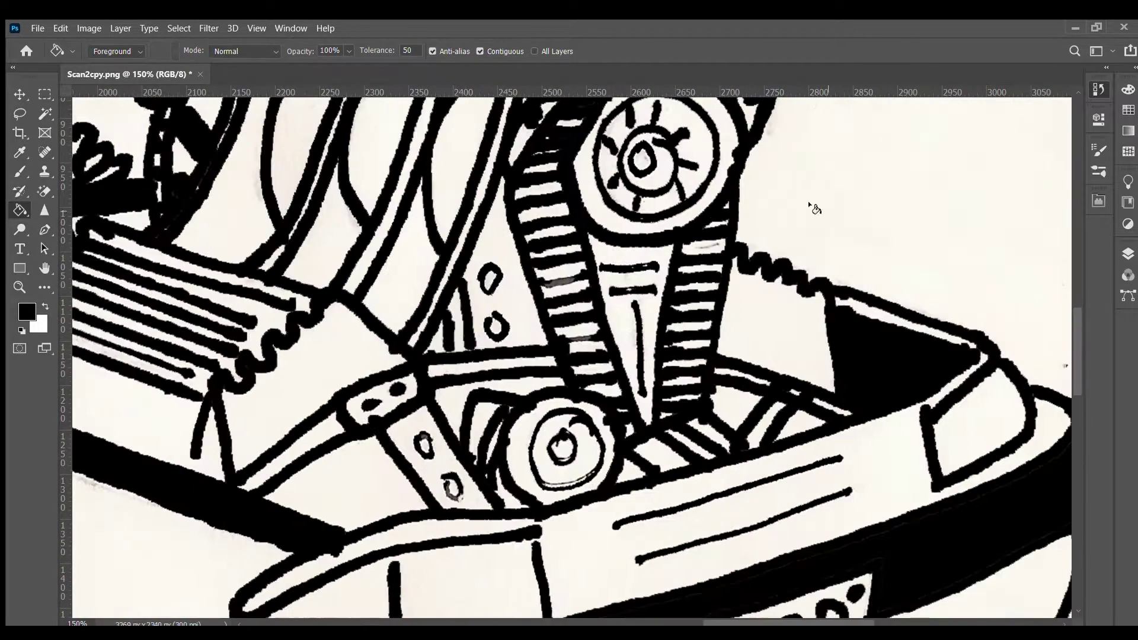
{"action": "scroll", "coordinate": [656, 379], "scroll_direction": "down", "scroll_amount": 3}
{"action": "key", "text": "b"}
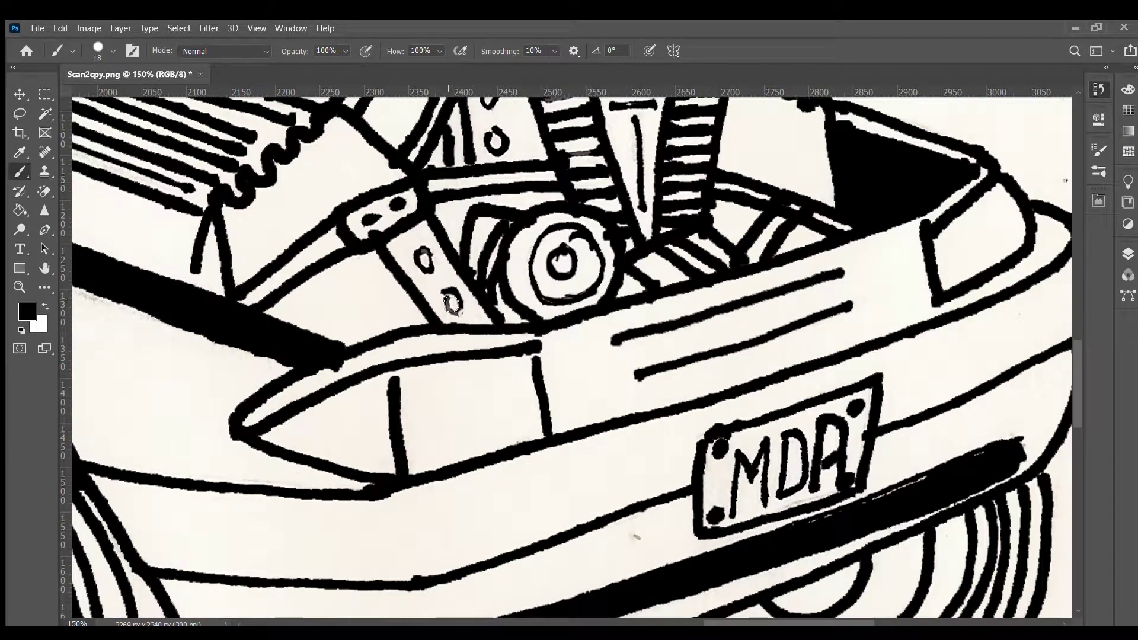
{"action": "left_click", "coordinate": [395, 376]}
{"action": "key", "text": "ctrl+minus"}
{"action": "mouse_move", "coordinate": [153, 260]}
{"action": "left_mouse_down"}
{"action": "mouse_move", "coordinate": [305, 286]}
{"action": "mouse_move", "coordinate": [282, 268]}
{"action": "left_mouse_up"}
{"action": "left_click_drag", "start_coordinate": [574, 515], "coordinate": [498, 515]}
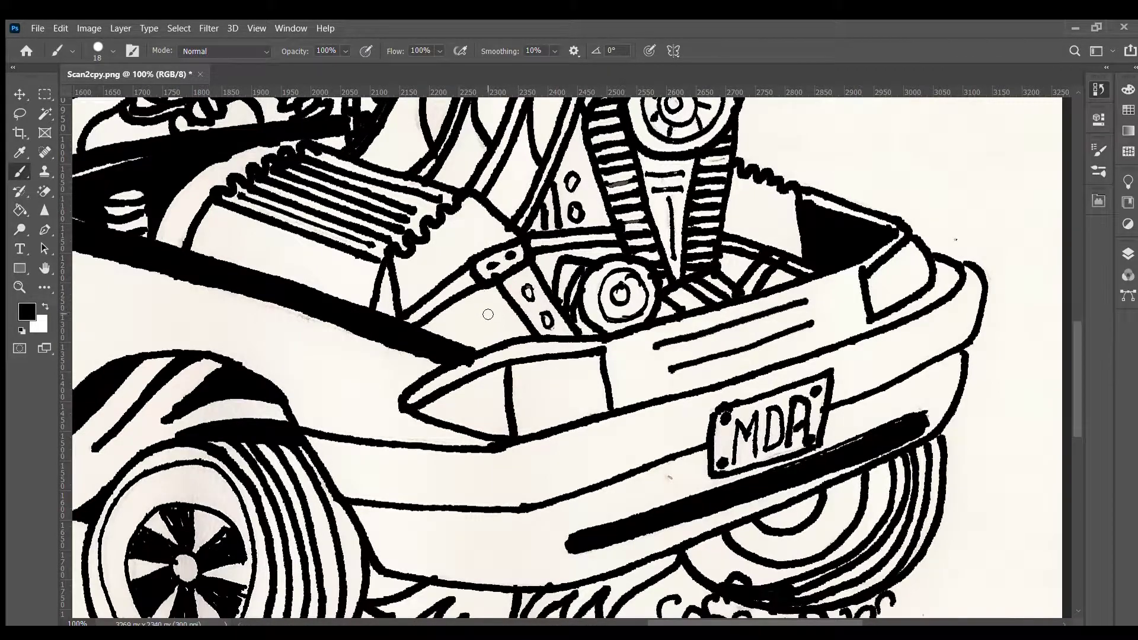
Fill the engine's air scoop front, the intake plates beneath it and the areas between the curved wires with dark grey.
{"action": "scroll", "coordinate": [875, 323], "scroll_direction": "up", "scroll_amount": 5}
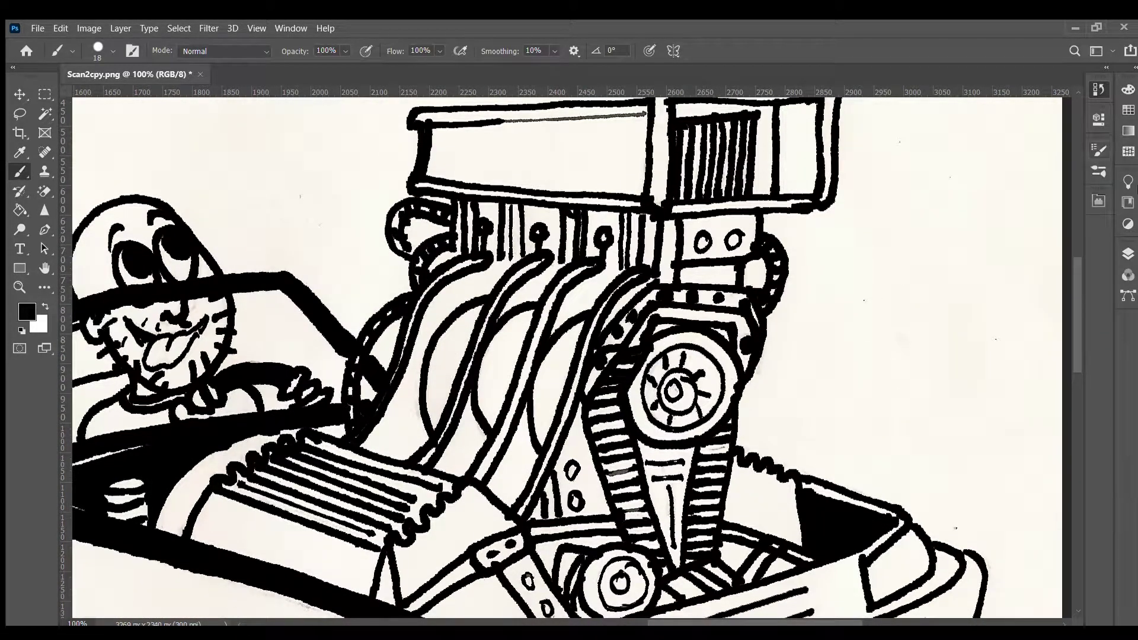
{"action": "key", "text": "g"}
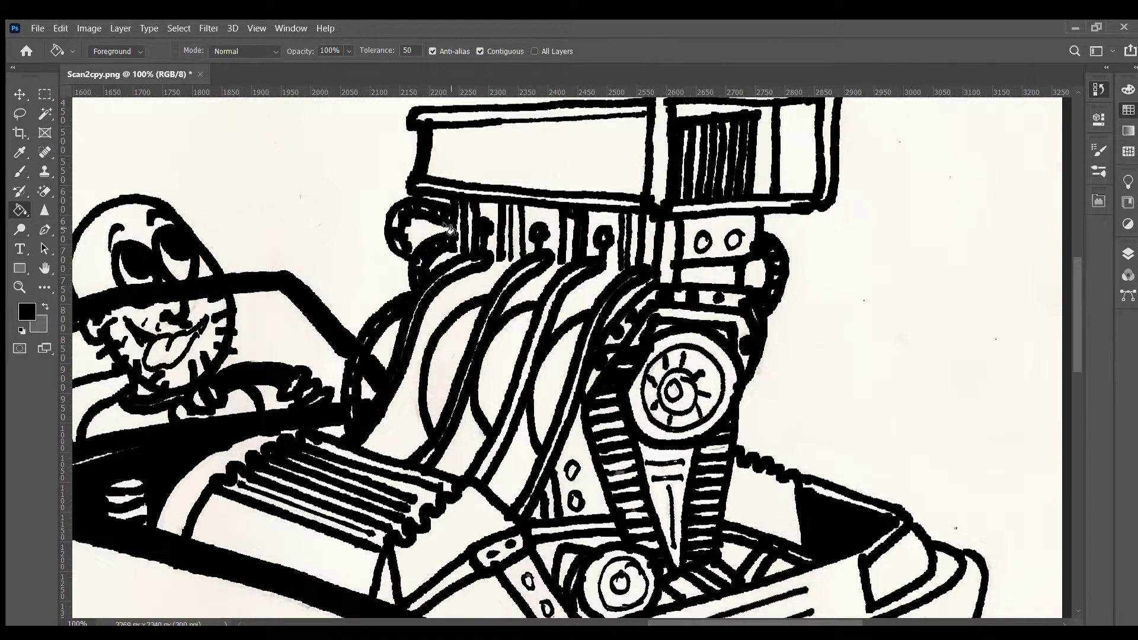
{"action": "left_click", "coordinate": [534, 148]}
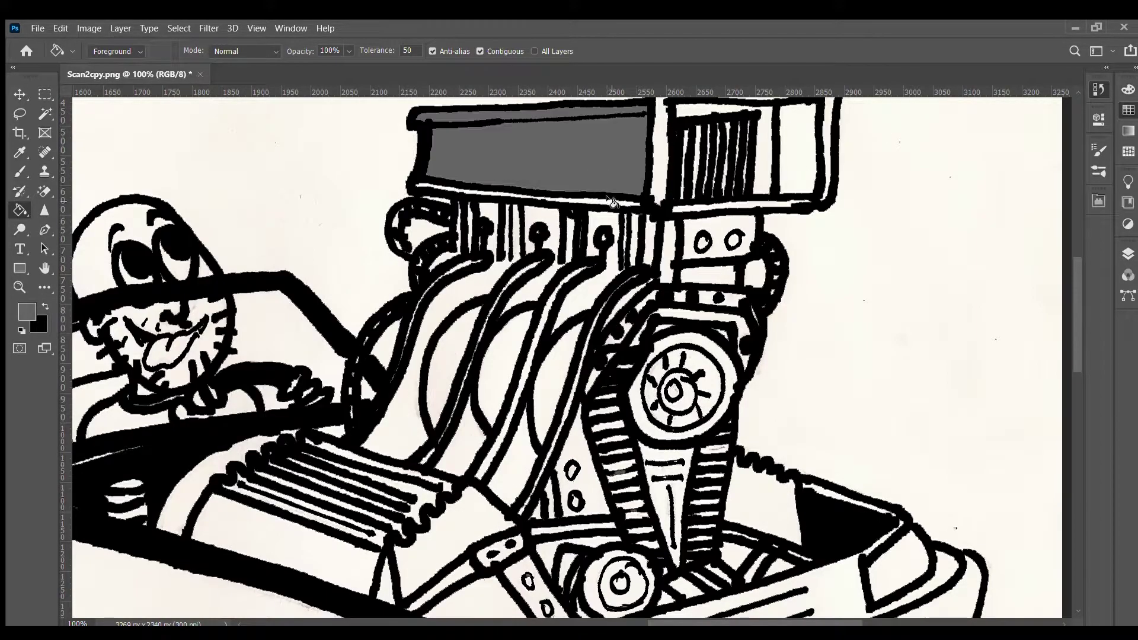
{"action": "left_click", "coordinate": [586, 249]}
{"action": "left_click", "coordinate": [533, 249]}
{"action": "left_click", "coordinate": [415, 355]}
{"action": "left_click", "coordinate": [503, 367]}
{"action": "left_click", "coordinate": [557, 379]}
{"action": "left_click", "coordinate": [510, 462]}
{"action": "left_click", "coordinate": [468, 222]}
Fill the ribbed engine cover, the plates beside and inside the belt, and the plates under the scoop's side with dark grey.
{"action": "left_click", "coordinate": [462, 522]}
{"action": "left_click", "coordinate": [273, 546]}
{"action": "left_click", "coordinate": [297, 501]}
{"action": "left_click", "coordinate": [332, 480]}
{"action": "left_click", "coordinate": [352, 458]}
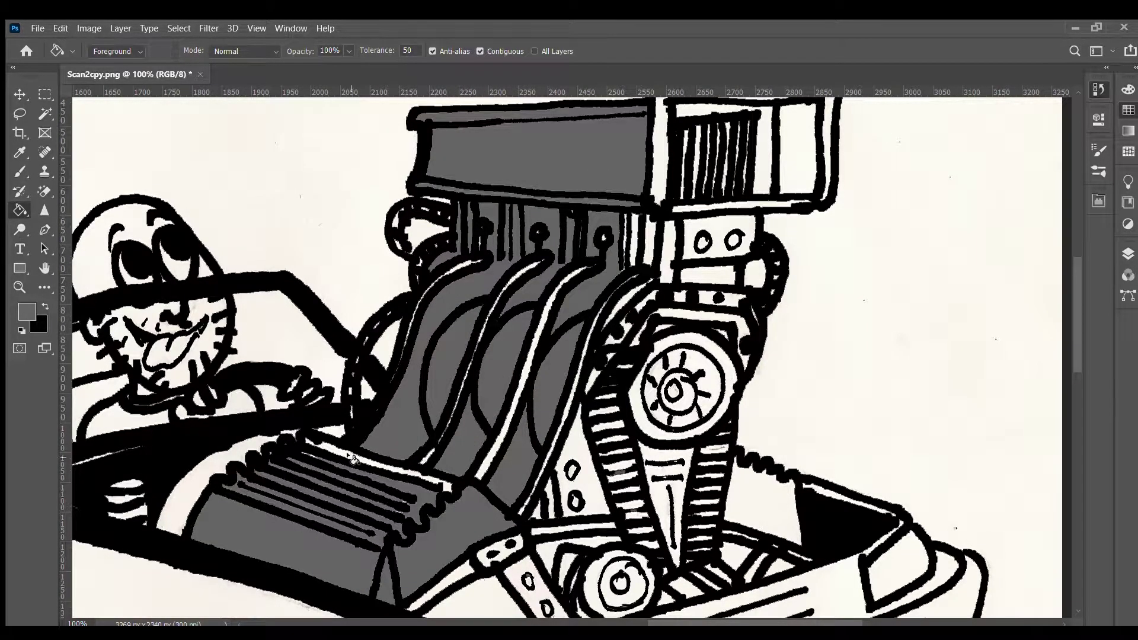
{"action": "left_click", "coordinate": [563, 468]}
{"action": "left_click", "coordinate": [666, 516]}
{"action": "left_click", "coordinate": [665, 249]}
{"action": "left_click", "coordinate": [718, 261]}
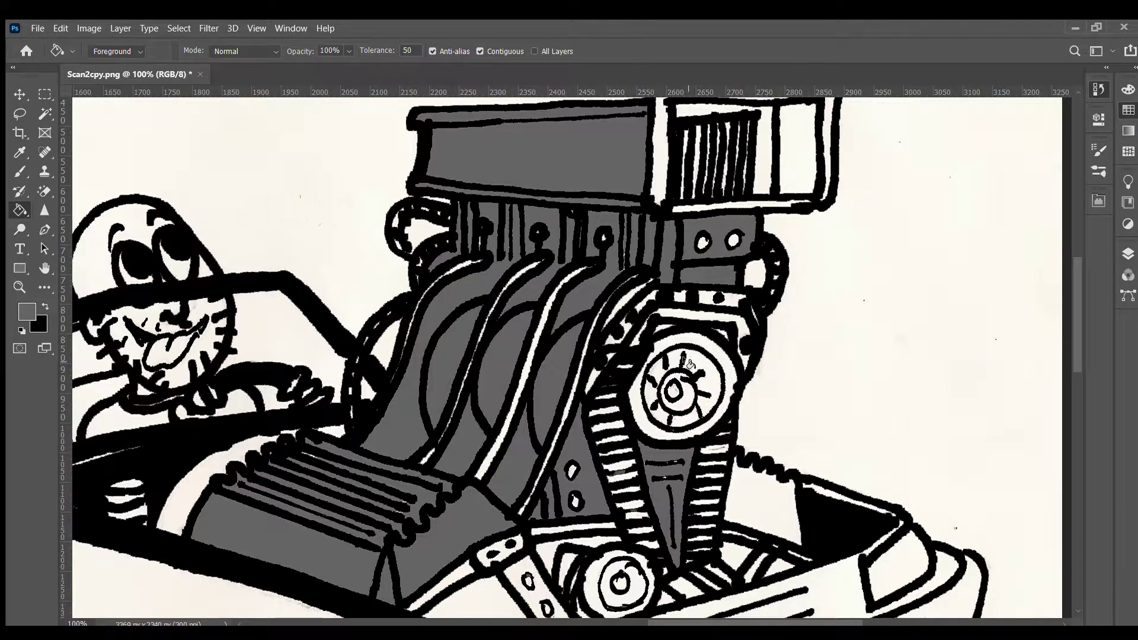
Fill the scoop's side panels and the large upper pulley with dark grey.
{"action": "scroll", "coordinate": [764, 267], "scroll_direction": "up", "scroll_amount": 3}
{"action": "left_click", "coordinate": [769, 265]}
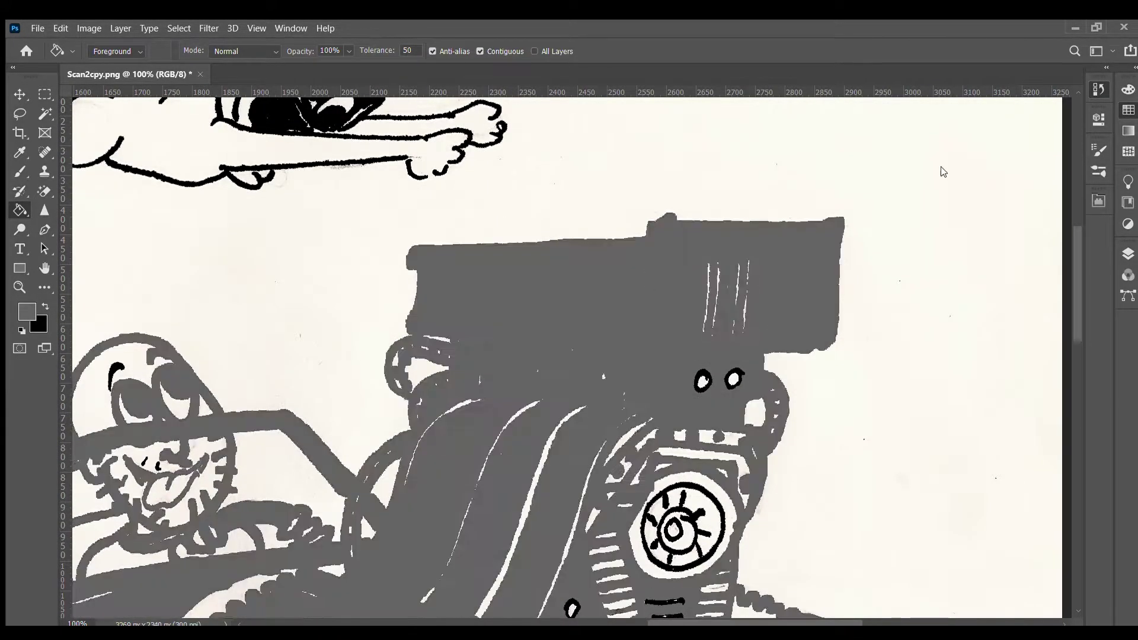
{"action": "scroll", "coordinate": [1053, 341], "scroll_direction": "down", "scroll_amount": 3}
{"action": "scroll", "coordinate": [1053, 342], "scroll_direction": "down", "scroll_amount": 1}
{"action": "left_click", "coordinate": [634, 329]}
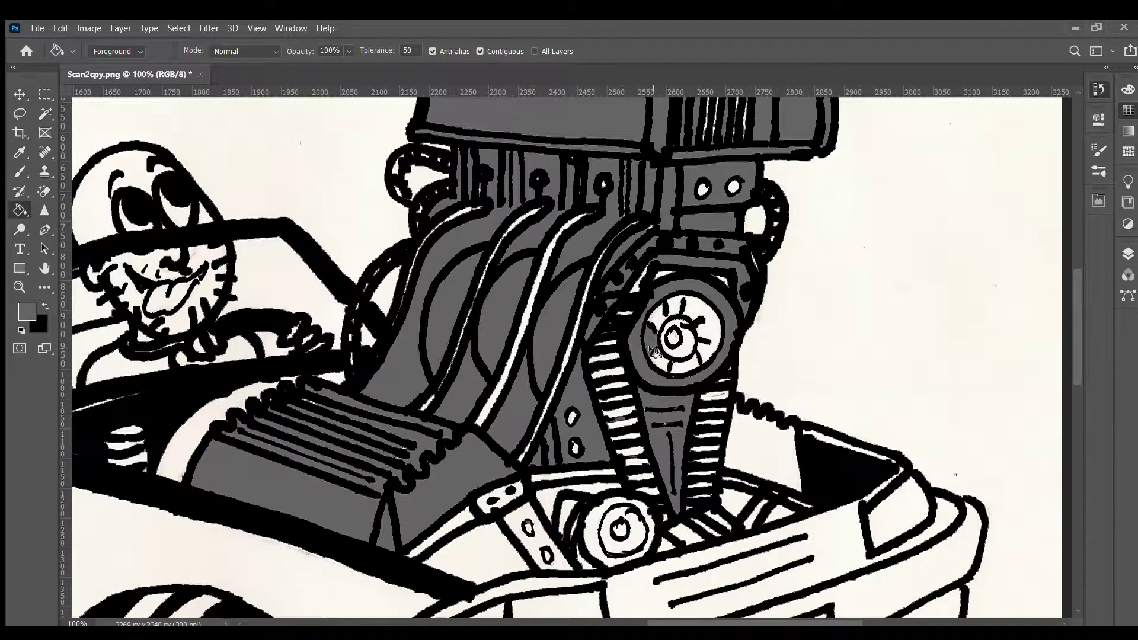
{"action": "left_click", "coordinate": [664, 349]}
Fill the lower engine brackets, the small pulley and the parts around it with dark grey.
{"action": "left_click", "coordinate": [474, 552]}
{"action": "left_click", "coordinate": [572, 547]}
{"action": "left_click", "coordinate": [592, 534]}
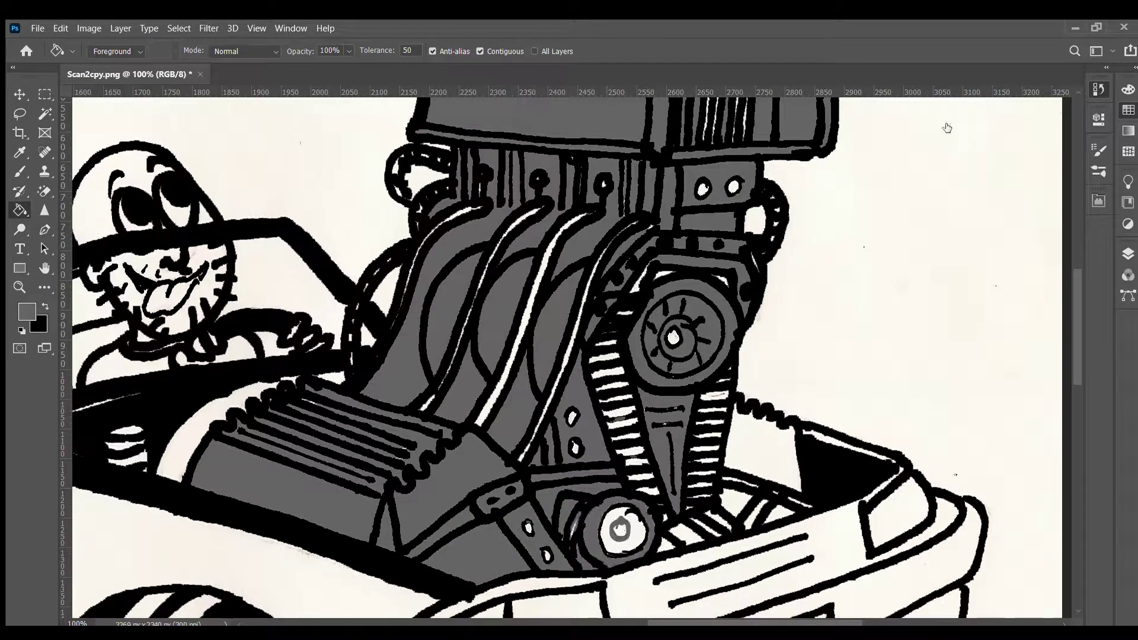
{"action": "left_click", "coordinate": [633, 529]}
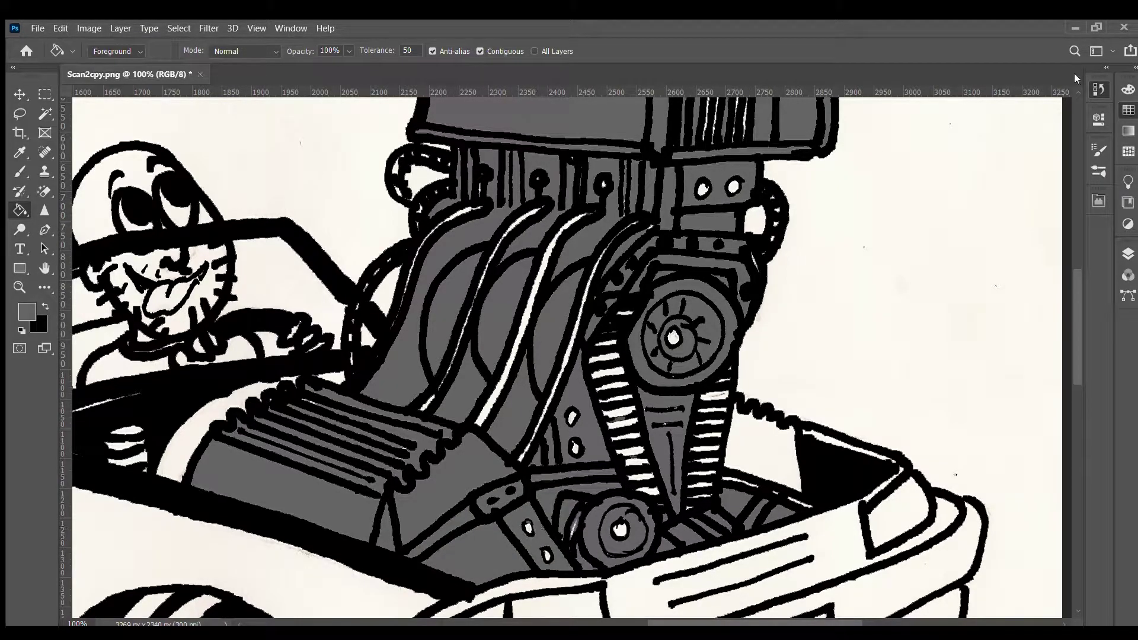
Fill the belt segments with a darker grey and the wide strips of the engine's curved wires with orange.
{"action": "key", "text": "ctrl+plus"}
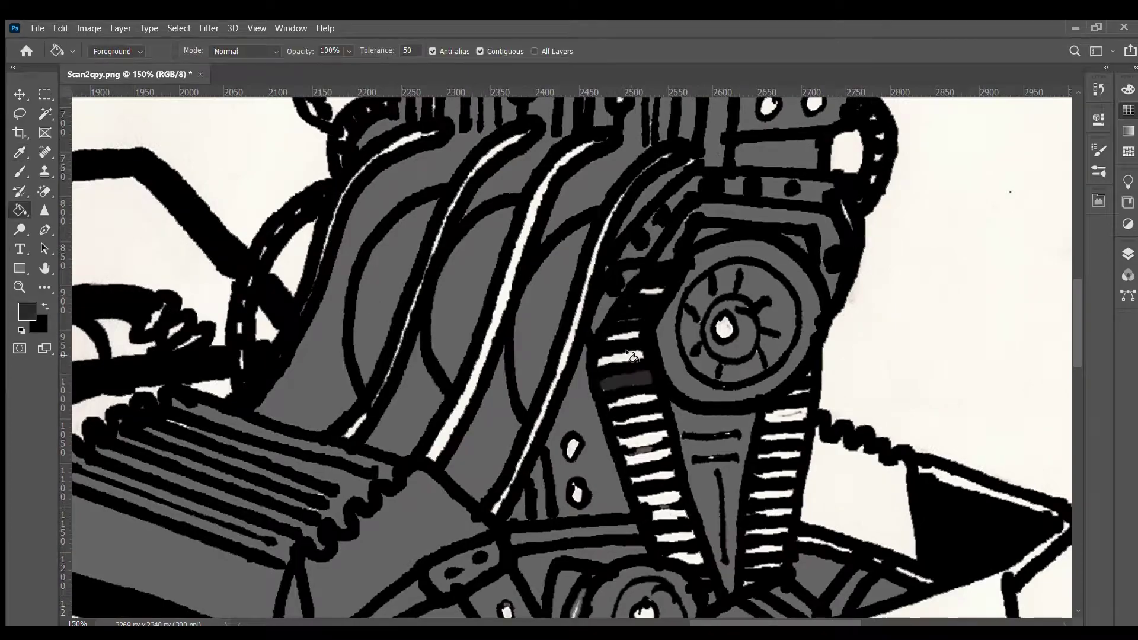
{"action": "left_click", "coordinate": [795, 415]}
{"action": "left_click", "coordinate": [568, 332]}
{"action": "left_click", "coordinate": [519, 274]}
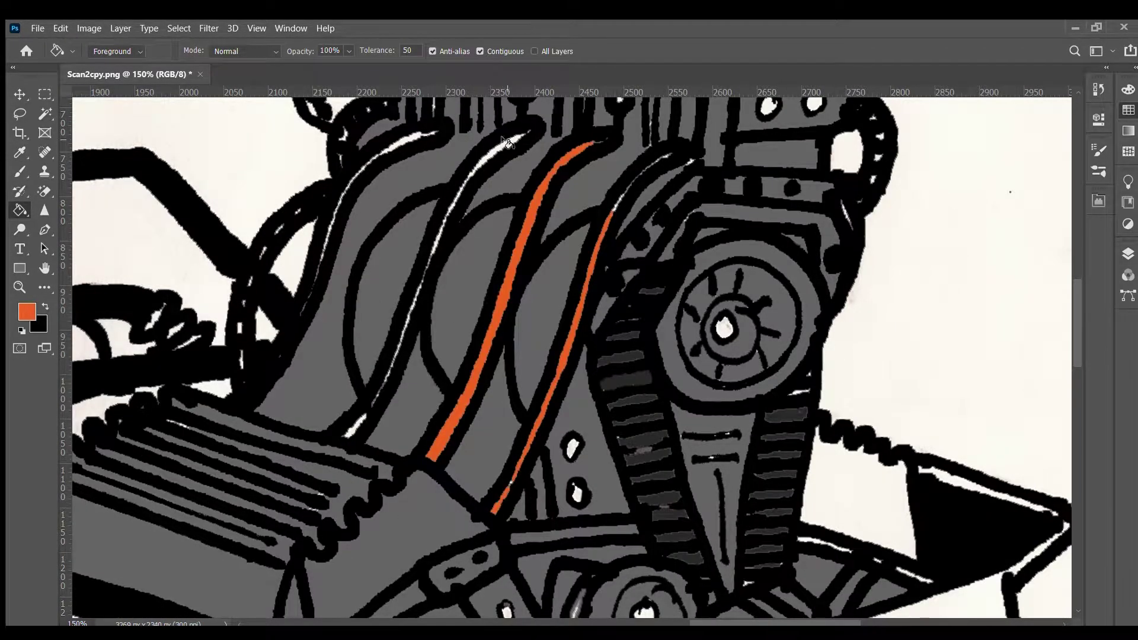
Brush orange along the remaining curved engine wires and the small loops on both sides of the engine.
{"action": "key", "text": "b"}
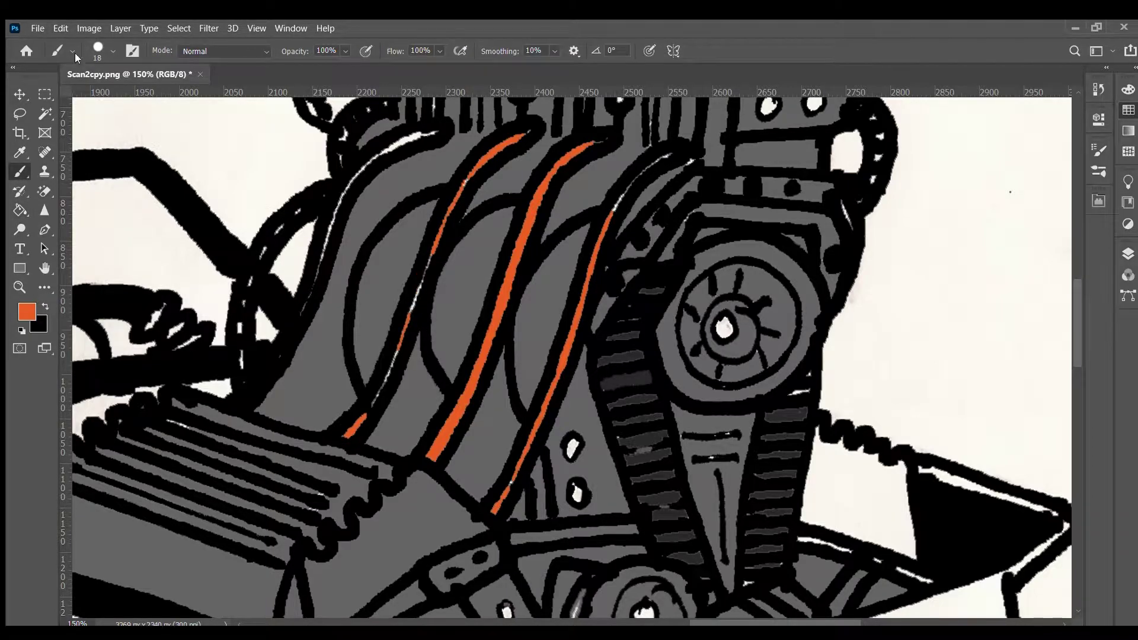
{"action": "left_click_drag", "start_coordinate": [615, 208], "coordinate": [669, 157]}
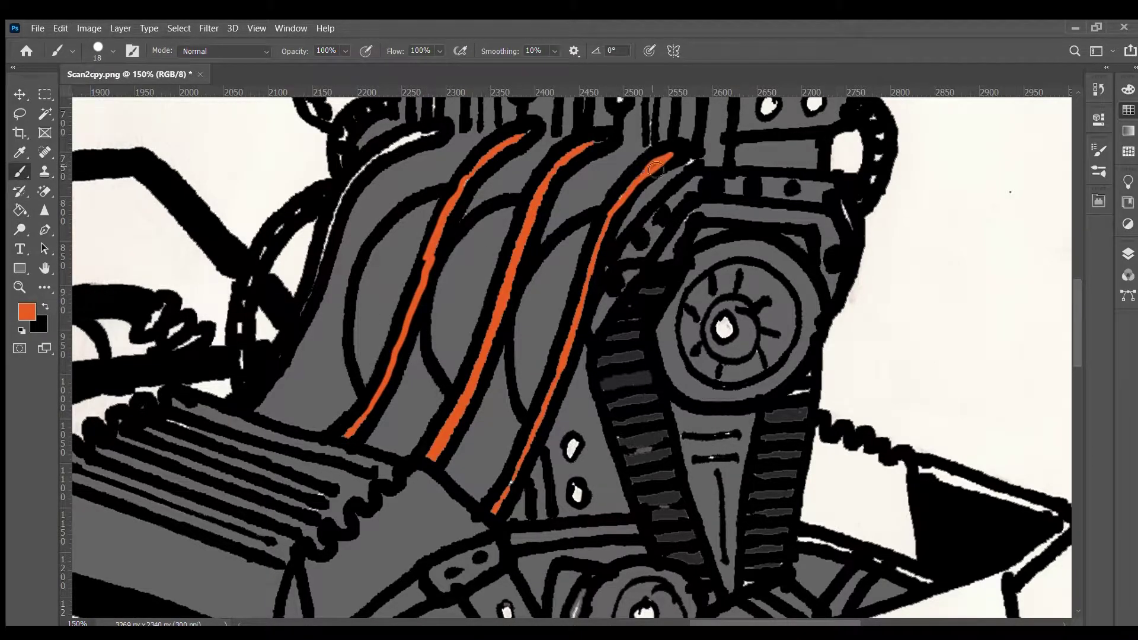
{"action": "left_click_drag", "start_coordinate": [243, 388], "coordinate": [435, 132]}
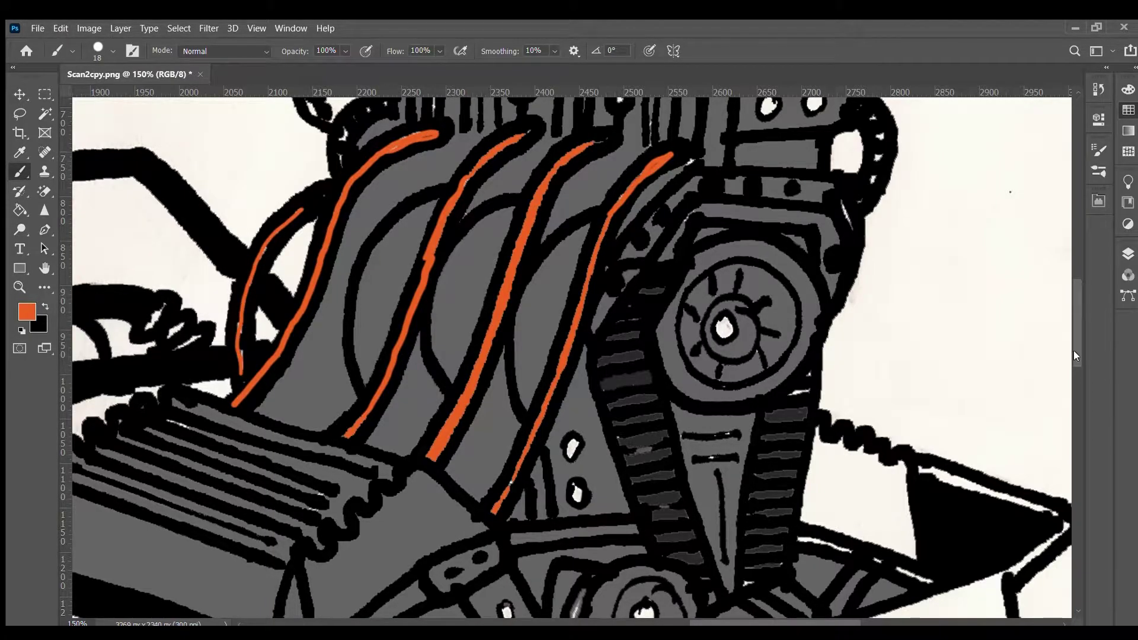
{"action": "scroll", "coordinate": [343, 297], "scroll_direction": "up", "scroll_amount": 3}
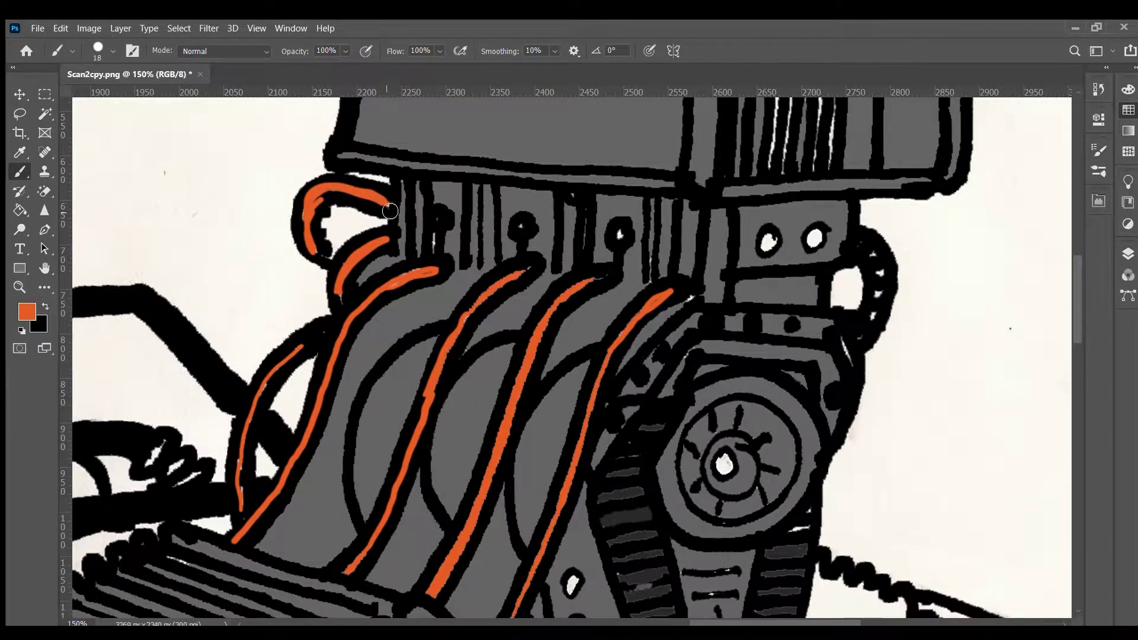
{"action": "left_click_drag", "start_coordinate": [875, 252], "coordinate": [868, 320]}
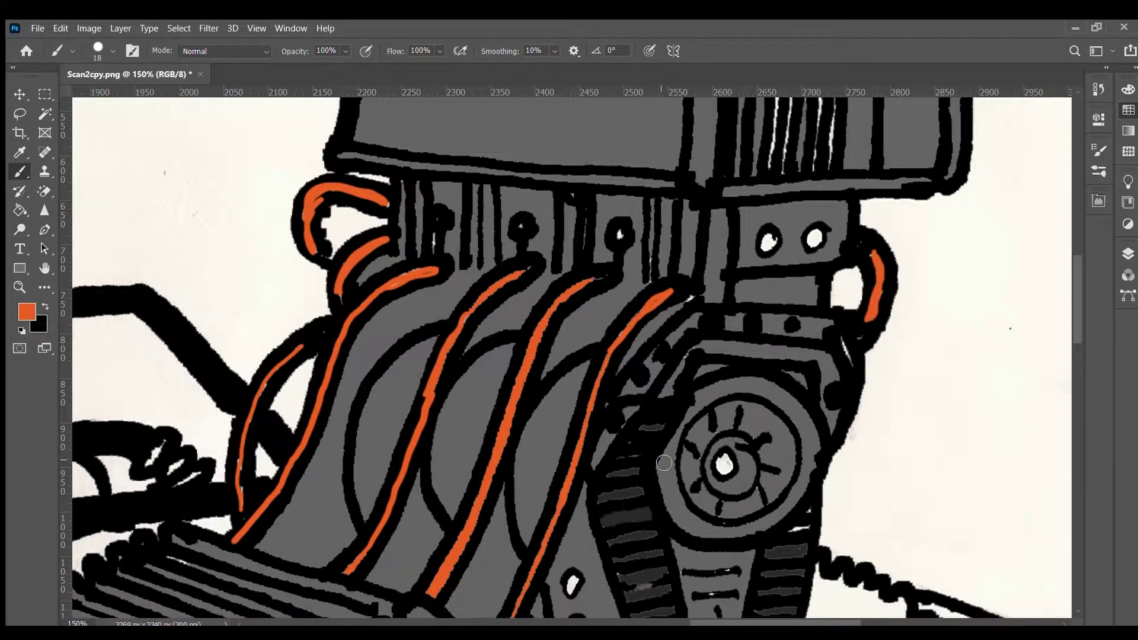
Fill the bolt holes and pulley hubs on the engine with light grey.
{"action": "key", "text": "g"}
{"action": "left_click", "coordinate": [797, 255], "text": "alt"}
{"action": "left_click", "coordinate": [769, 242]}
{"action": "left_click_drag", "start_coordinate": [1078, 311], "coordinate": [887, 405]}
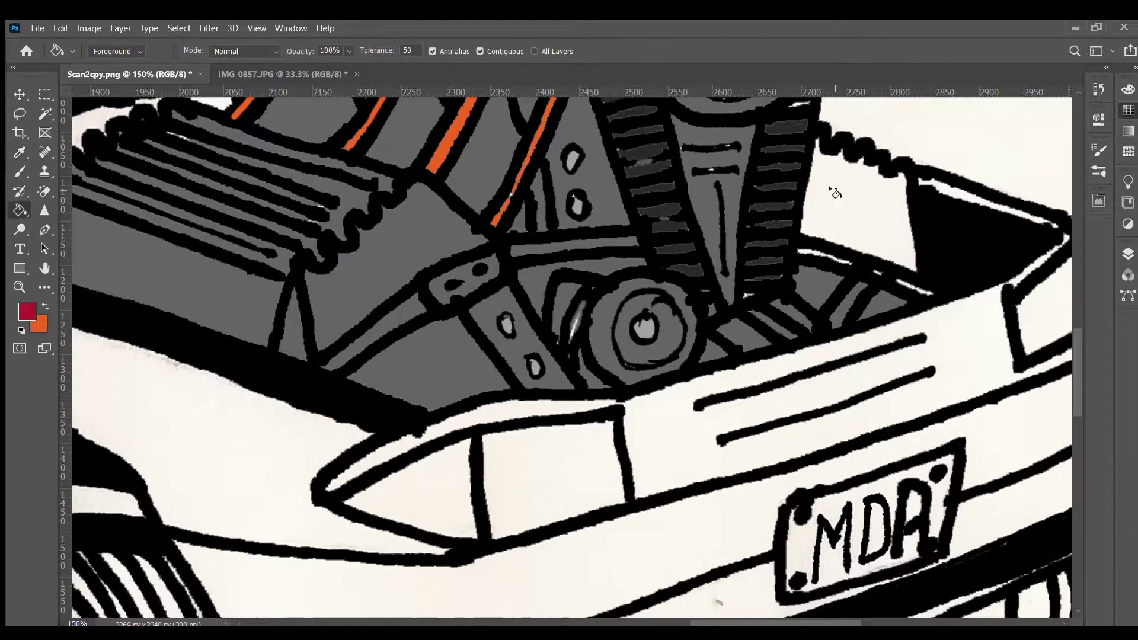
Fill the inner engine bay panel, hood, front fender and front bumper with dark red.
{"action": "left_click", "coordinate": [831, 190]}
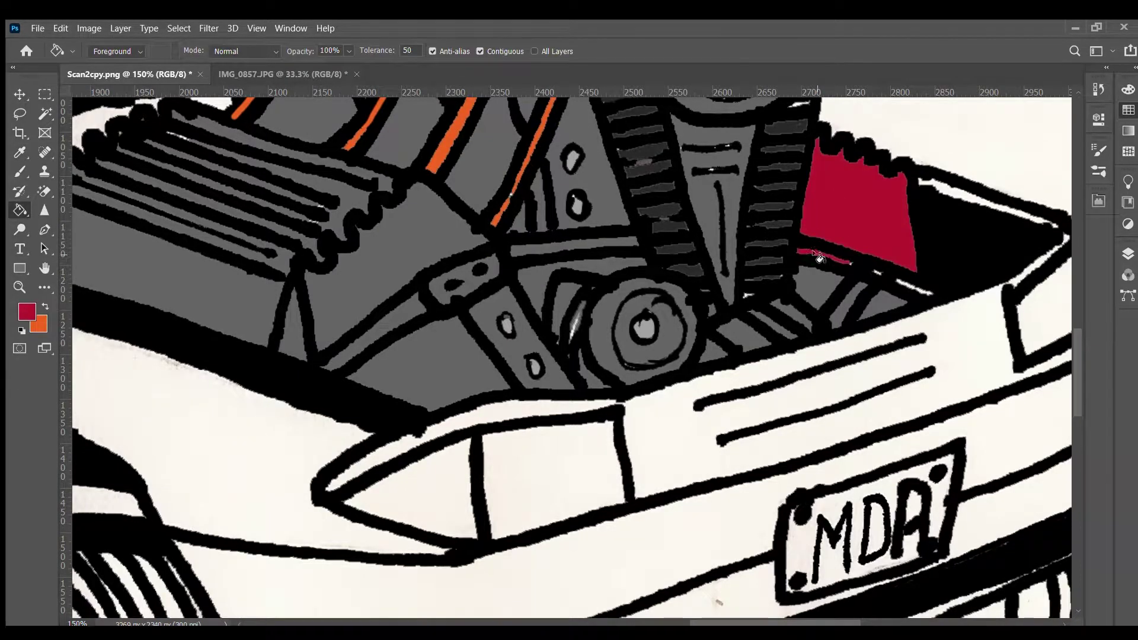
{"action": "scroll", "coordinate": [666, 602], "scroll_direction": "up", "scroll_amount": 5}
{"action": "scroll", "coordinate": [666, 602], "scroll_direction": "left", "scroll_amount": 10}
{"action": "left_click", "coordinate": [646, 392]}
{"action": "left_click", "coordinate": [631, 413]}
{"action": "scroll", "coordinate": [632, 413], "scroll_direction": "down", "scroll_amount": 5}
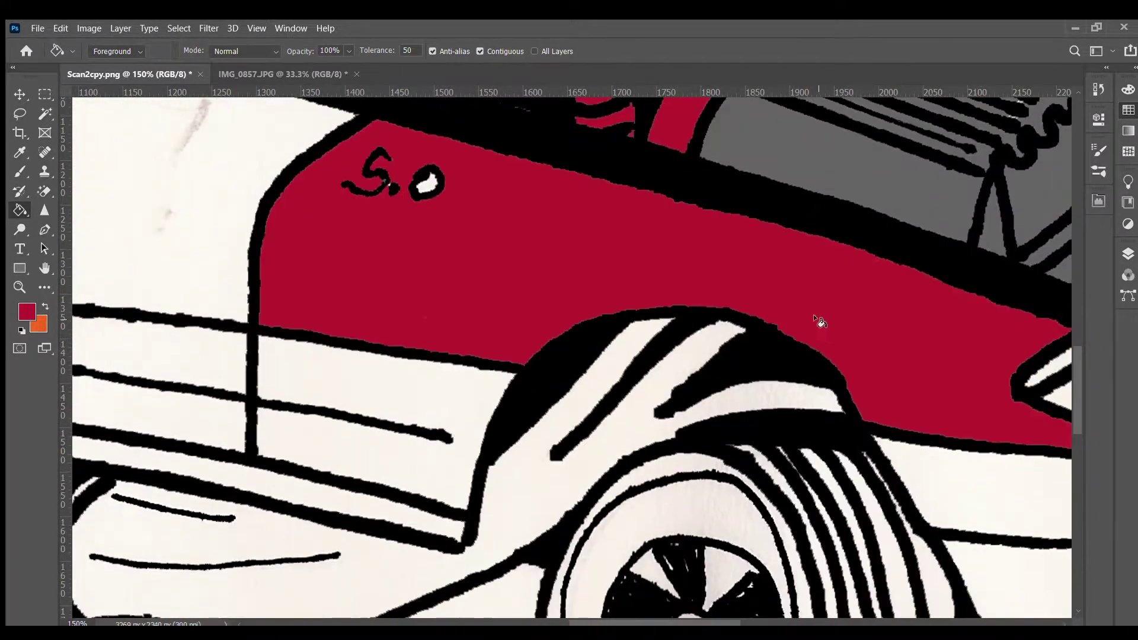
{"action": "scroll", "coordinate": [705, 560], "scroll_direction": "right", "scroll_amount": 10}
{"action": "left_click", "coordinate": [711, 323]}
{"action": "scroll", "coordinate": [652, 415], "scroll_direction": "right", "scroll_amount": 5}
Fill the door, its lower strips and the rear body side with dark red.
{"action": "scroll", "coordinate": [652, 415], "scroll_direction": "left", "scroll_amount": 15}
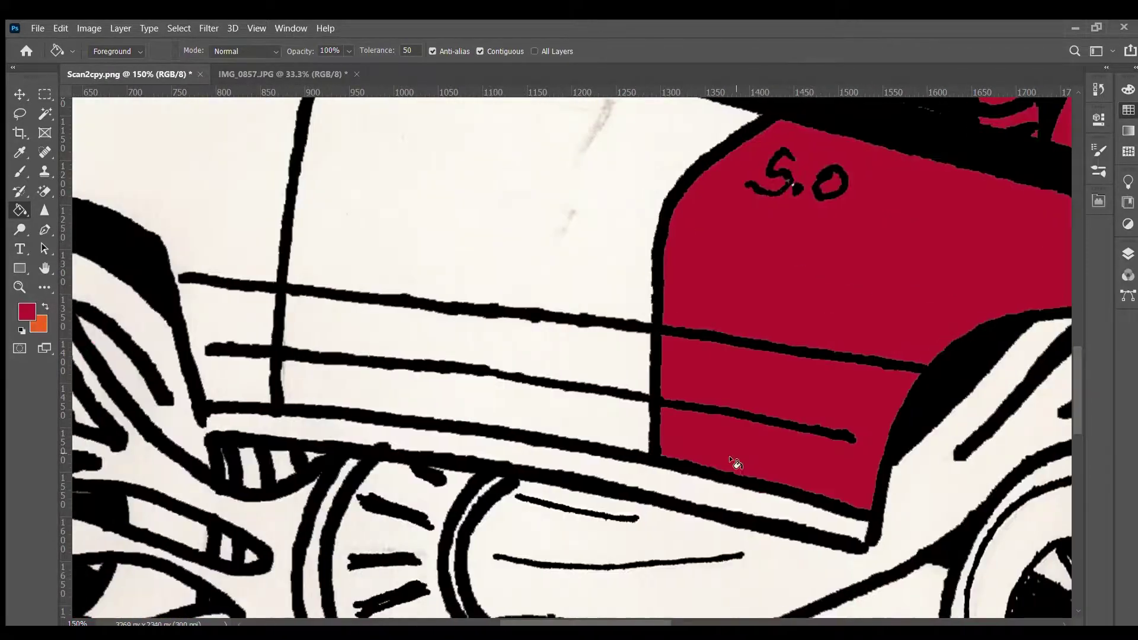
{"action": "left_click", "coordinate": [368, 332]}
{"action": "left_click", "coordinate": [415, 207]}
{"action": "left_click", "coordinate": [360, 389]}
Close the gap at the rear end of the rocker panel with a black brush stroke and fill the panel with dark red.
{"action": "key", "text": "b"}
{"action": "key", "text": "x"}
{"action": "left_click_drag", "start_coordinate": [203, 415], "coordinate": [205, 437]}
{"action": "key", "text": "g"}
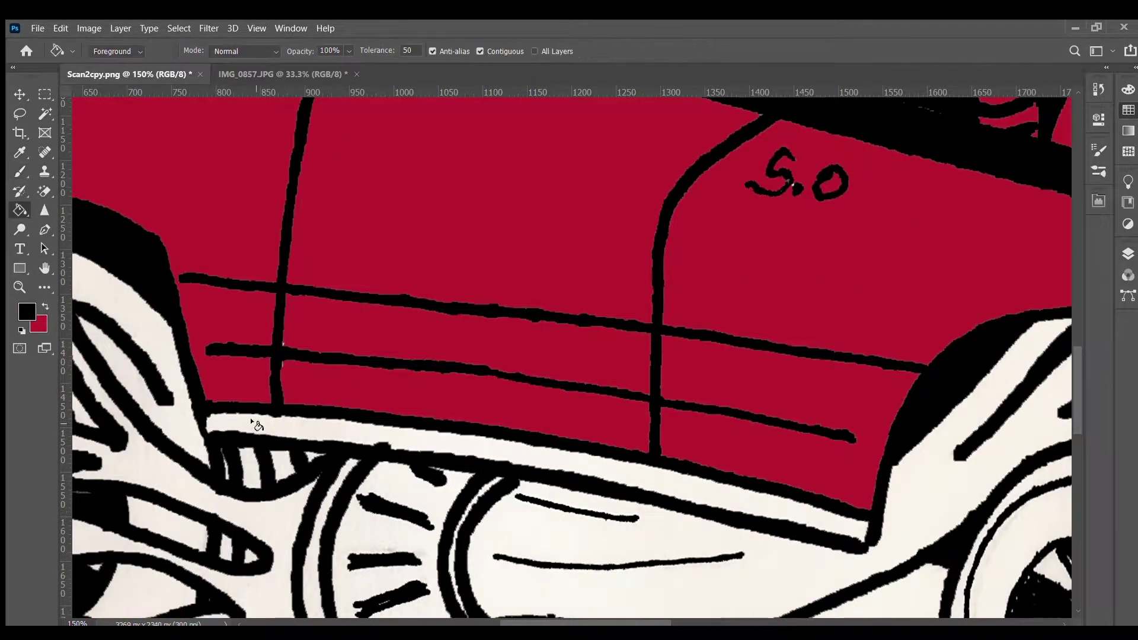
{"action": "key", "text": "x"}
{"action": "left_click", "coordinate": [690, 481]}
{"action": "scroll", "coordinate": [691, 481], "scroll_direction": "right", "scroll_amount": 10}
{"action": "scroll", "coordinate": [691, 481], "scroll_direction": "left", "scroll_amount": 10}
{"action": "scroll", "coordinate": [690, 481], "scroll_direction": "down", "scroll_amount": 3}
{"action": "scroll", "coordinate": [691, 481], "scroll_direction": "up", "scroll_amount": 3}
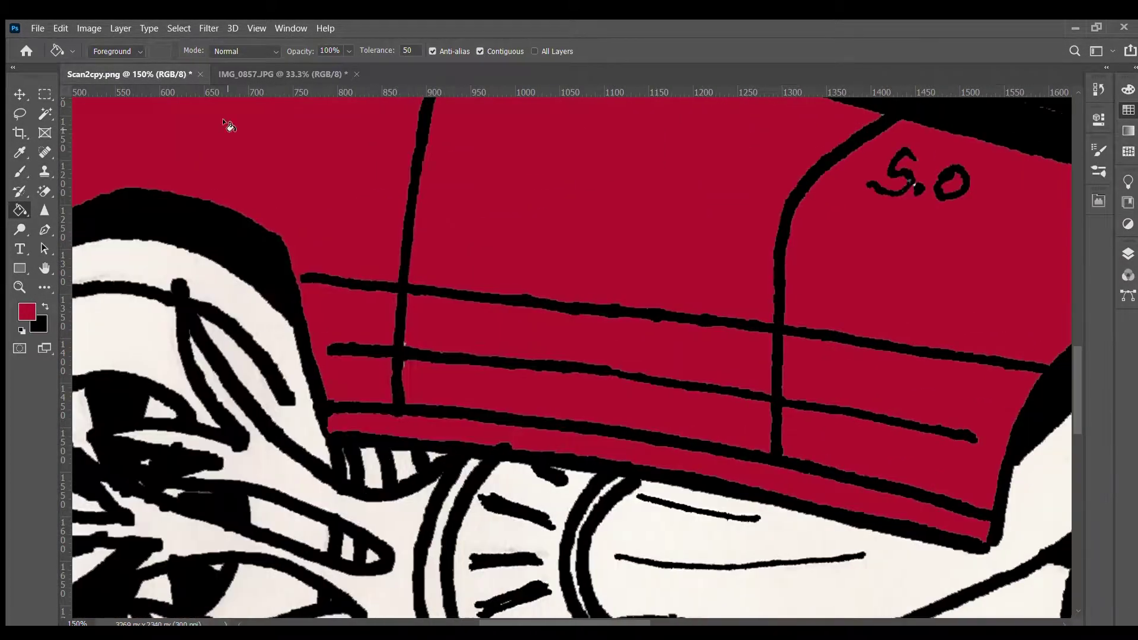
Sample the blue from IMG_0857.JPG and fill the license plate in Scan2cpy.png with it.
{"action": "left_click", "coordinate": [279, 73]}
{"action": "key", "text": "i"}
{"action": "left_click", "coordinate": [519, 419]}
{"action": "key", "text": "ctrl+Tab"}
{"action": "scroll", "coordinate": [533, 415], "scroll_direction": "right", "scroll_amount": 5}
{"action": "key", "text": "g"}
{"action": "left_click", "coordinate": [543, 427]}
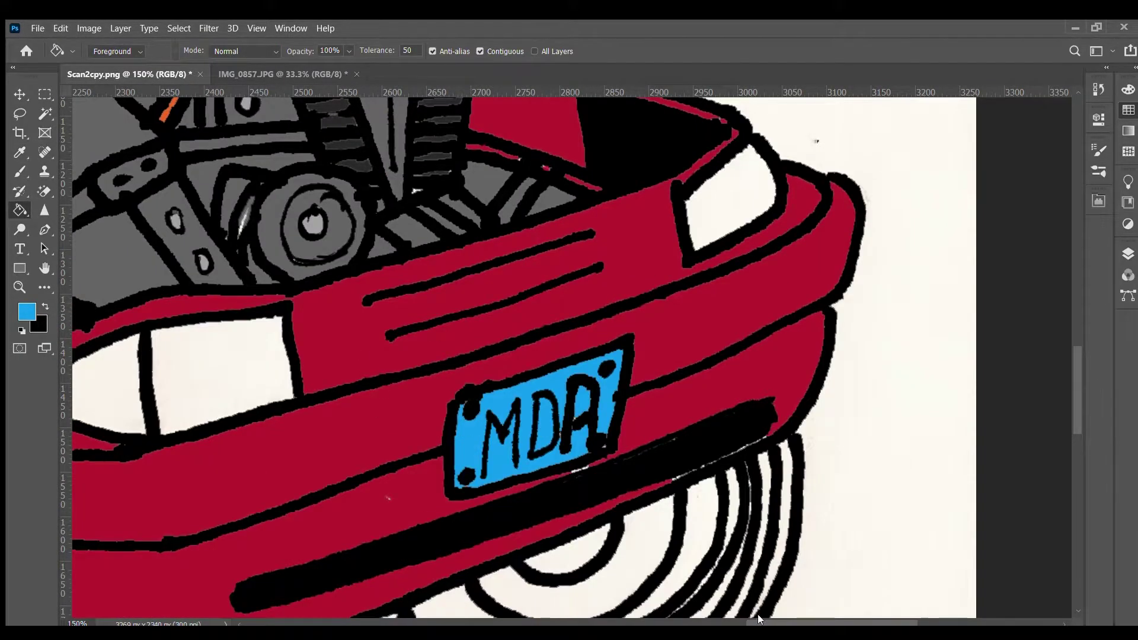
Draw a straight black line with the Line tool along the front fender, just below the black upper trim, and adjust its position.
{"action": "scroll", "coordinate": [533, 415], "scroll_direction": "left", "scroll_amount": 5}
{"action": "key", "text": "ctrl+minus"}
{"action": "key", "text": "ctrl+minus"}
{"action": "key", "text": "ctrl+minus"}
{"action": "key", "text": "ctrl+minus"}
{"action": "key", "text": "u"}
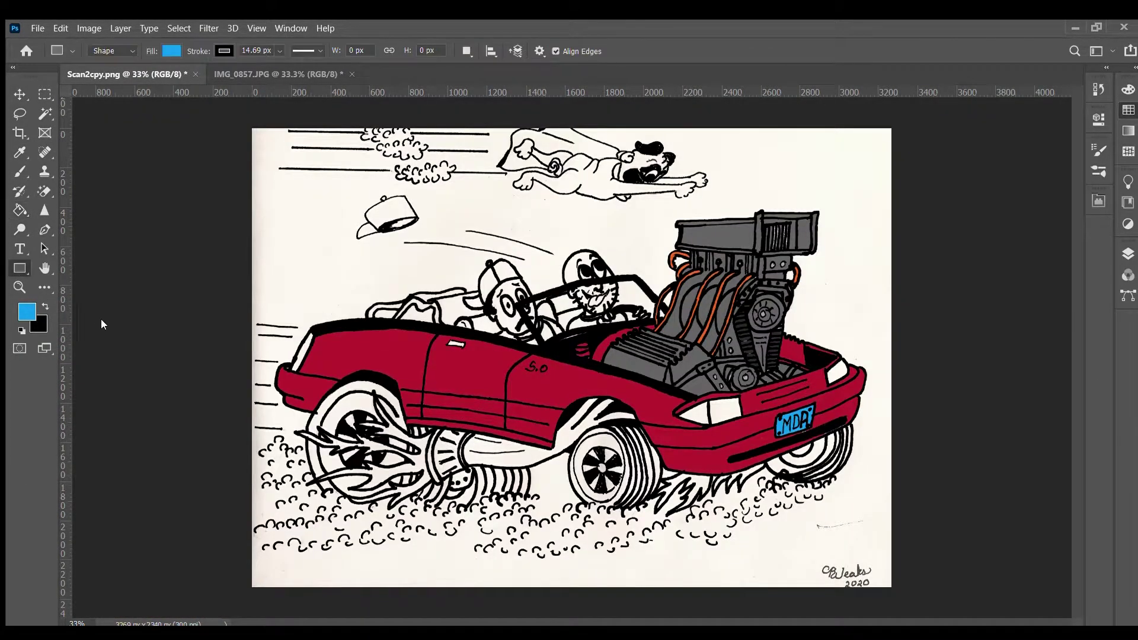
{"action": "key", "text": "x"}
{"action": "left_click_drag", "start_coordinate": [309, 342], "coordinate": [450, 332]}
{"action": "key", "text": "ctrl+z"}
{"action": "left_click_drag", "start_coordinate": [525, 355], "coordinate": [684, 405]}
{"action": "key", "text": "ctrl+t"}
{"action": "key", "text": "F7"}
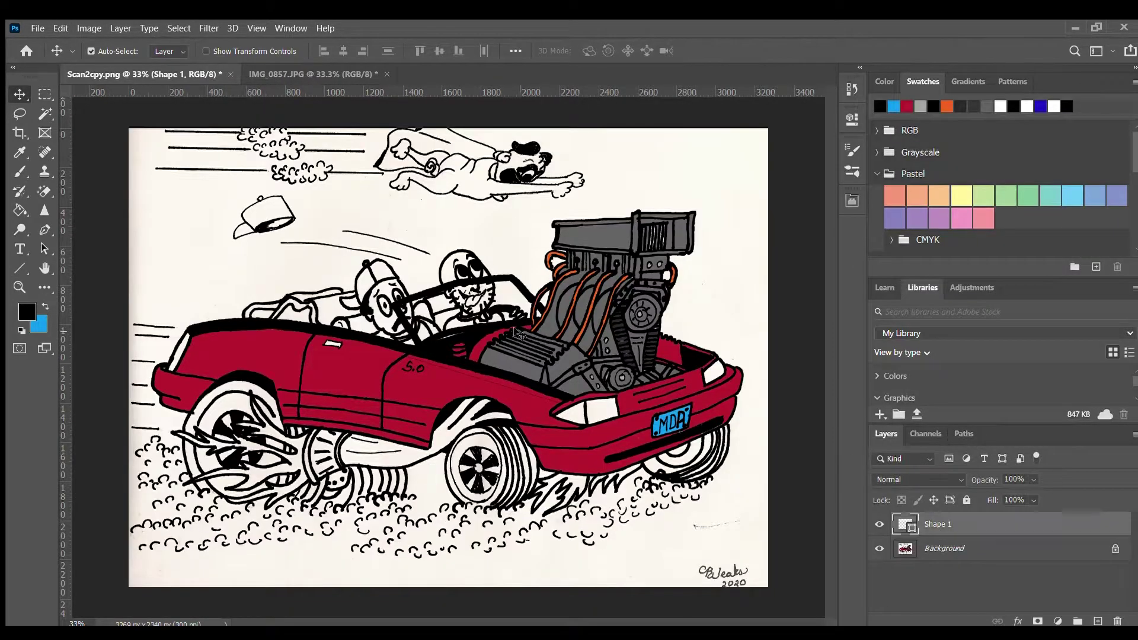
{"action": "left_click_drag", "start_coordinate": [443, 380], "coordinate": [443, 381]}
{"action": "key", "text": "Return"}
Merge the line shape into the Background layer and fill the strip between the line and the black trim with blue.
{"action": "key", "text": "alt+bracketleft"}
{"action": "key", "text": "i"}
{"action": "key", "text": "g"}
{"action": "key", "text": "x"}
{"action": "scroll", "coordinate": [450, 367], "scroll_direction": "up", "scroll_amount": 4}
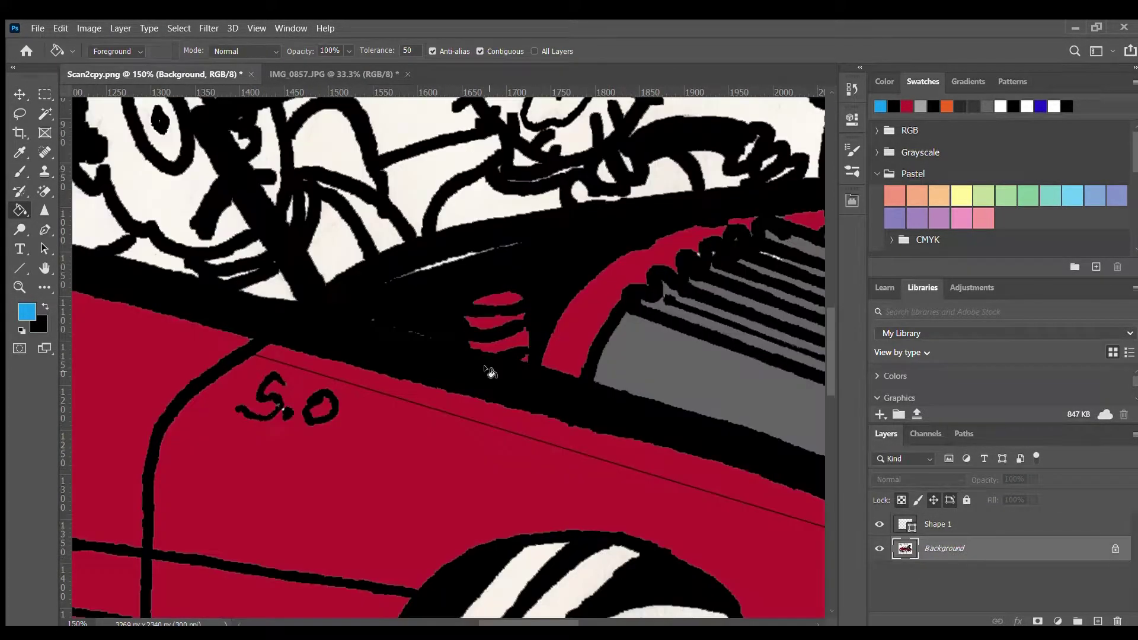
{"action": "key", "text": "ctrl+shift+e"}
{"action": "left_click", "coordinate": [415, 373]}
{"action": "scroll", "coordinate": [451, 355], "scroll_direction": "right", "scroll_amount": 5}
{"action": "scroll", "coordinate": [450, 356], "scroll_direction": "left", "scroll_amount": 8}
Brush the blue stripe onward beneath the black trim along the door and the rear quarter panel.
{"action": "key", "text": "b"}
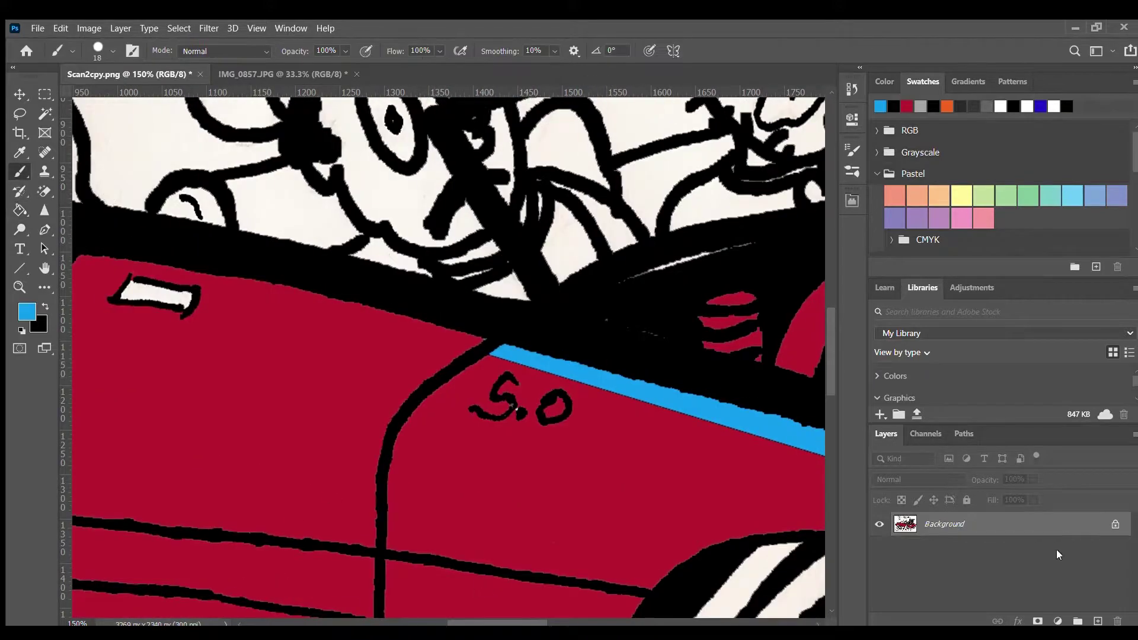
{"action": "key", "text": "ctrl+z"}
{"action": "left_click_drag", "start_coordinate": [233, 272], "coordinate": [483, 342]}
{"action": "scroll", "coordinate": [507, 213], "scroll_direction": "left", "scroll_amount": 5}
{"action": "scroll", "coordinate": [561, 277], "scroll_direction": "left", "scroll_amount": 5}
{"action": "mouse_move", "coordinate": [676, 254]}
{"action": "left_mouse_down"}
{"action": "mouse_move", "coordinate": [445, 238]}
{"action": "mouse_move", "coordinate": [119, 273]}
{"action": "left_mouse_up"}
{"action": "key", "text": "ctrl+z"}
{"action": "left_click_drag", "start_coordinate": [442, 237], "coordinate": [656, 251]}
{"action": "mouse_move", "coordinate": [240, 247]}
{"action": "left_mouse_down"}
{"action": "mouse_move", "coordinate": [486, 230]}
{"action": "mouse_move", "coordinate": [399, 233]}
{"action": "left_mouse_up"}
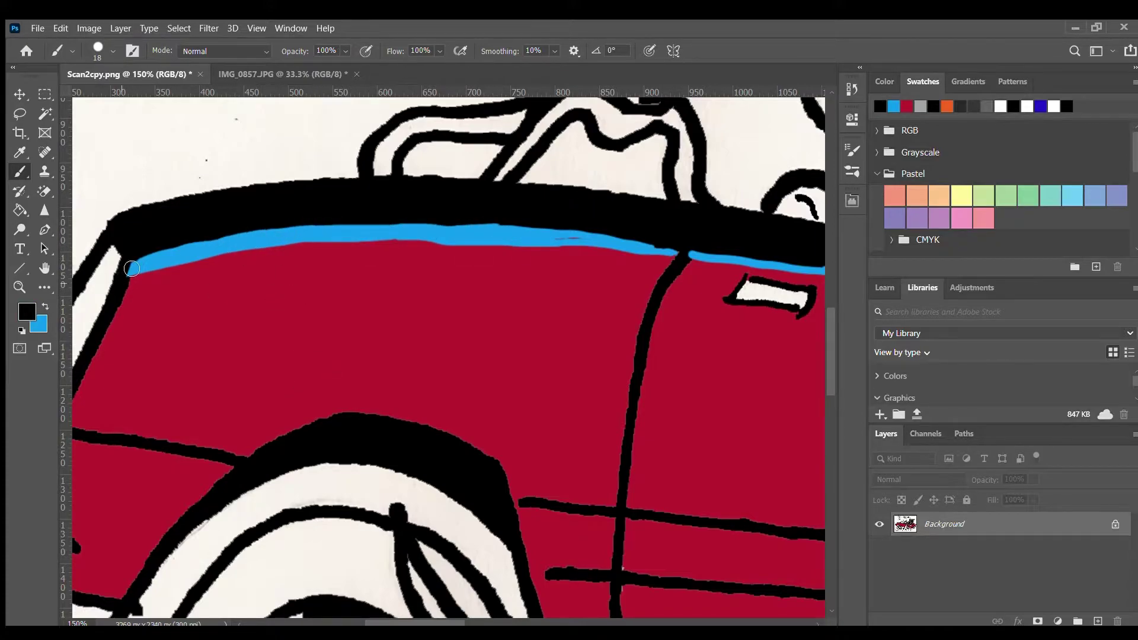
{"action": "scroll", "coordinate": [364, 596], "scroll_direction": "left", "scroll_amount": 1}
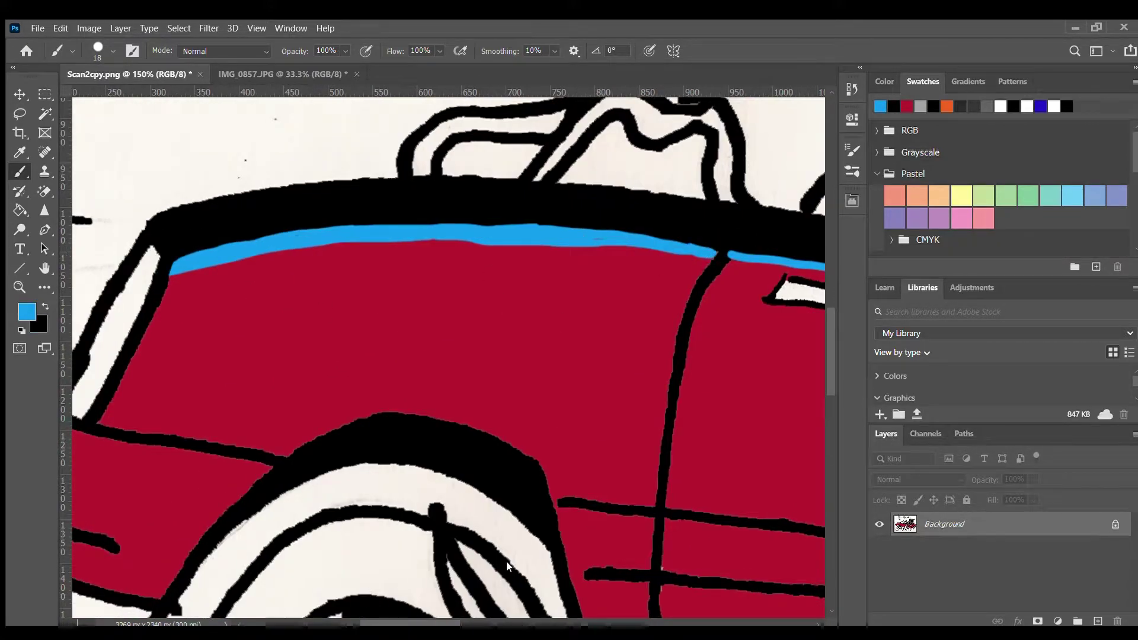
Fill both headlights with yellow and the adjoining turn signal with the orange of the engine wires.
{"action": "scroll", "coordinate": [596, 595], "scroll_direction": "down", "scroll_amount": 5}
{"action": "key", "text": "x"}
{"action": "key", "text": "i"}
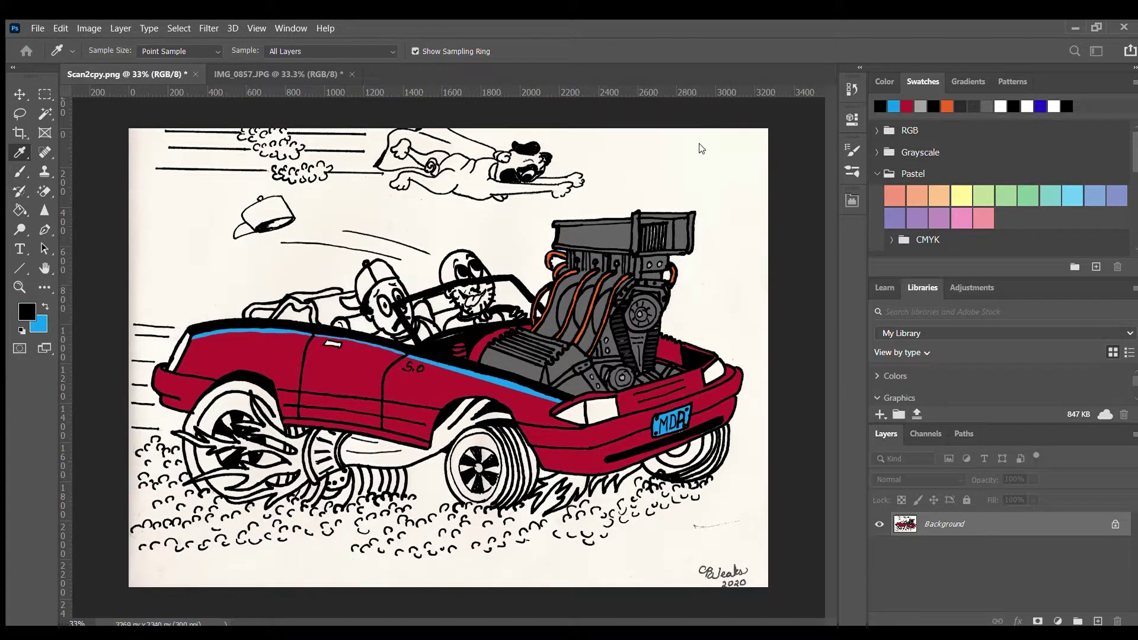
{"action": "key", "text": "g"}
{"action": "left_click", "coordinate": [602, 410]}
{"action": "left_click", "coordinate": [713, 372]}
{"action": "left_click", "coordinate": [664, 302], "text": "alt"}
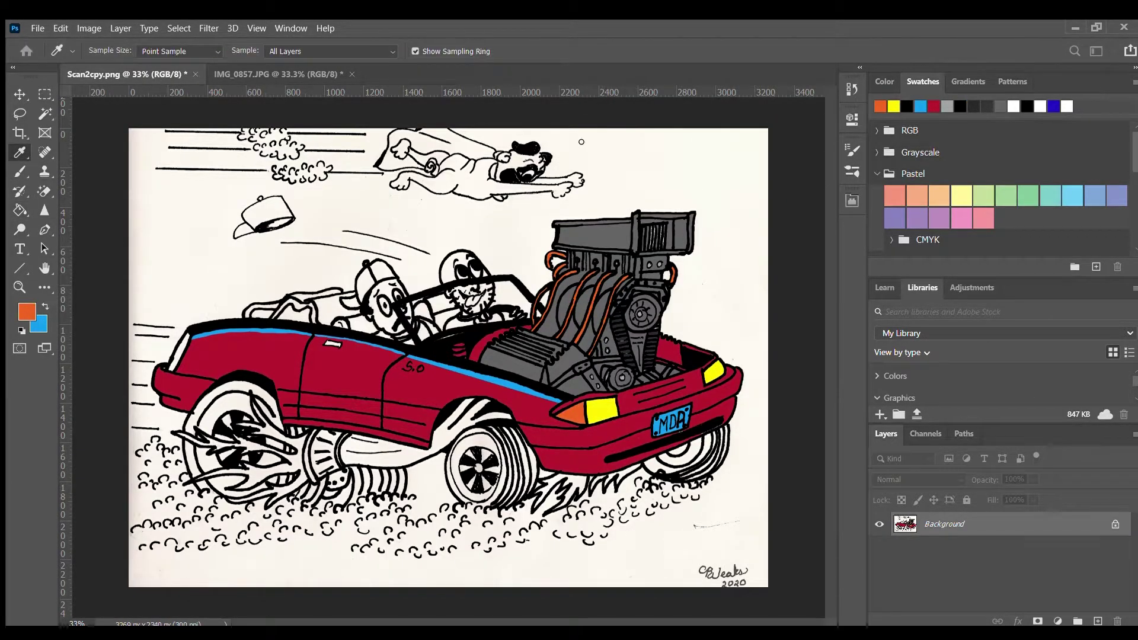
Fill the tail light with red, then the folded soft top and rear interior with dark grey.
{"action": "left_click", "coordinate": [177, 356]}
{"action": "left_click", "coordinate": [276, 299], "text": "alt"}
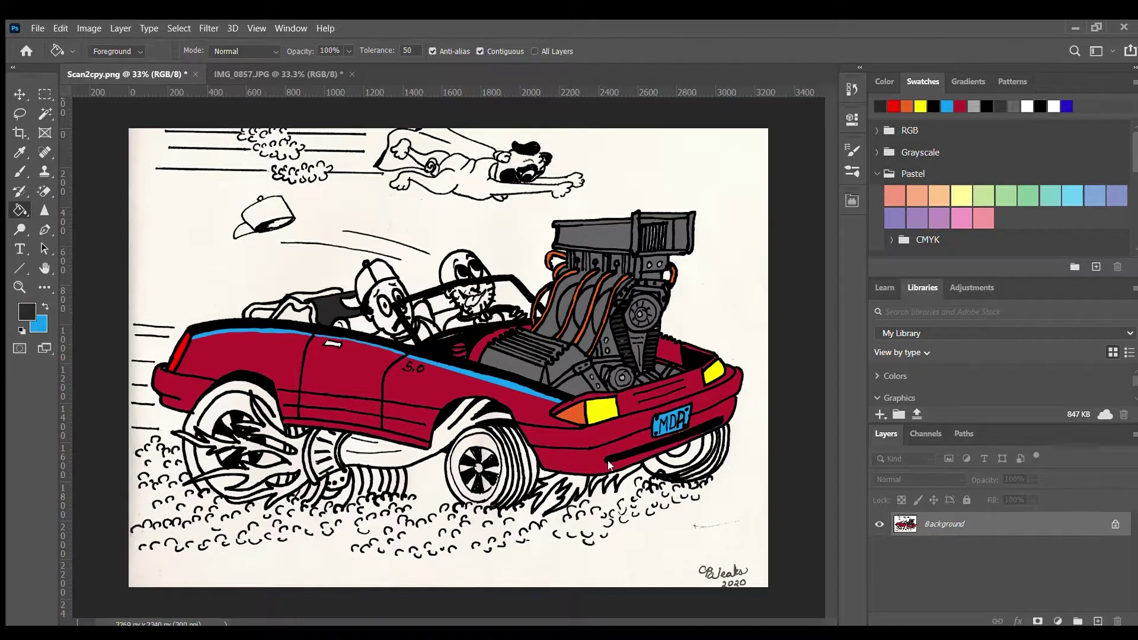
{"action": "scroll", "coordinate": [610, 465], "scroll_direction": "up", "scroll_amount": 5}
{"action": "scroll", "coordinate": [721, 447], "scroll_direction": "up", "scroll_amount": 3}
{"action": "scroll", "coordinate": [363, 457], "scroll_direction": "up", "scroll_amount": 2}
{"action": "scroll", "coordinate": [463, 614], "scroll_direction": "left", "scroll_amount": 6}
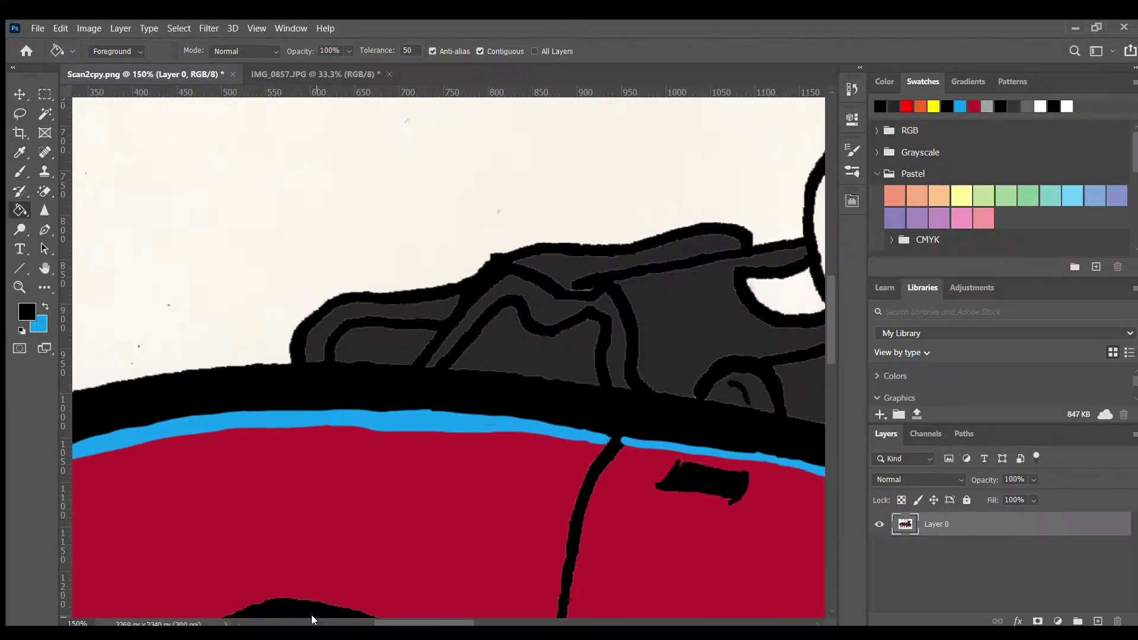
Fill the exhaust pipe and its flared tip with light grey.
{"action": "scroll", "coordinate": [662, 524], "scroll_direction": "down", "scroll_amount": 5}
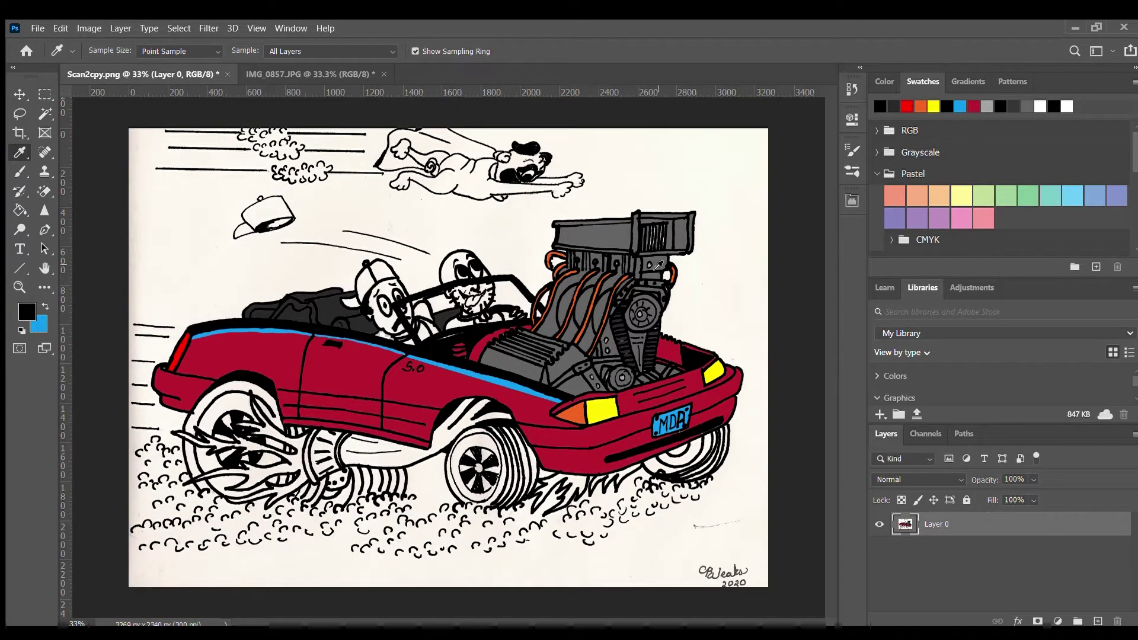
{"action": "left_click", "coordinate": [510, 365], "text": "alt"}
{"action": "left_click", "coordinate": [391, 450]}
{"action": "left_click", "coordinate": [308, 473]}
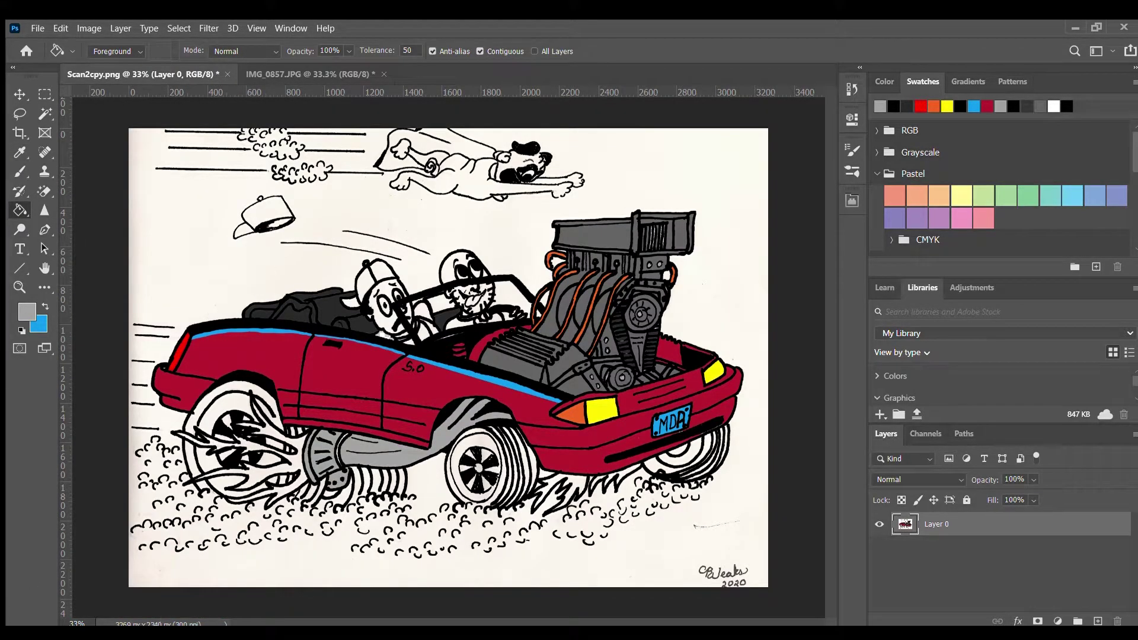
Close the near front tyre's lower outline with a black brush line and fill the tyre and its treads with dark grey.
{"action": "scroll", "coordinate": [452, 359], "scroll_direction": "up", "scroll_amount": 5}
{"action": "scroll", "coordinate": [513, 262], "scroll_direction": "down", "scroll_amount": 6}
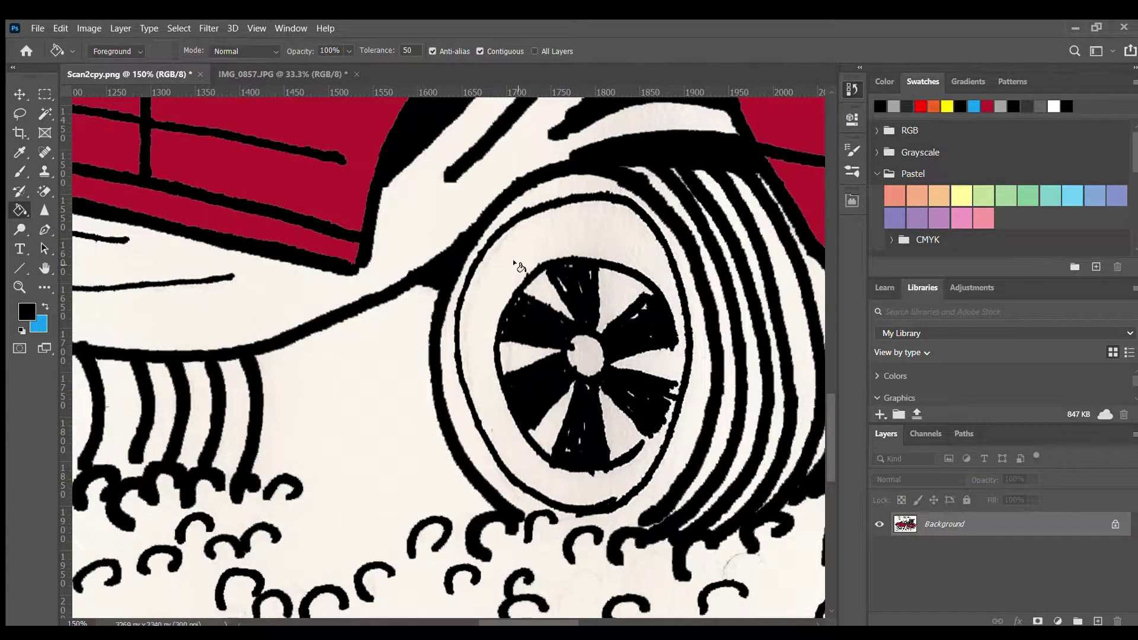
{"action": "key", "text": "b"}
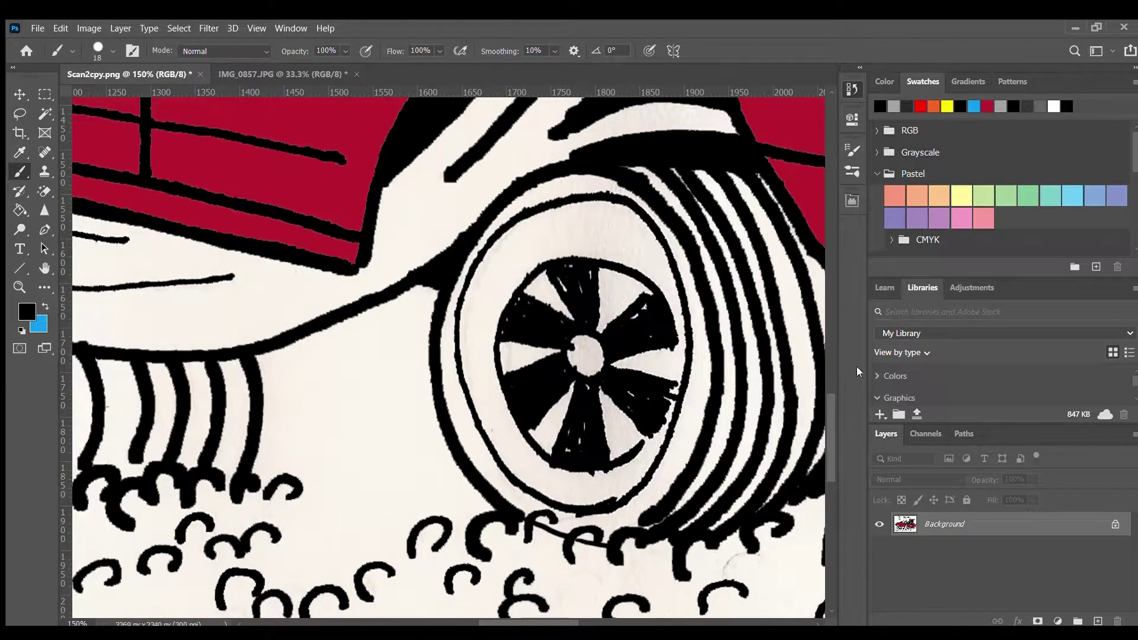
{"action": "key", "text": "g"}
{"action": "left_click", "coordinate": [468, 356]}
{"action": "left_click", "coordinate": [450, 379]}
{"action": "left_click", "coordinate": [545, 415]}
{"action": "left_click", "coordinate": [747, 332]}
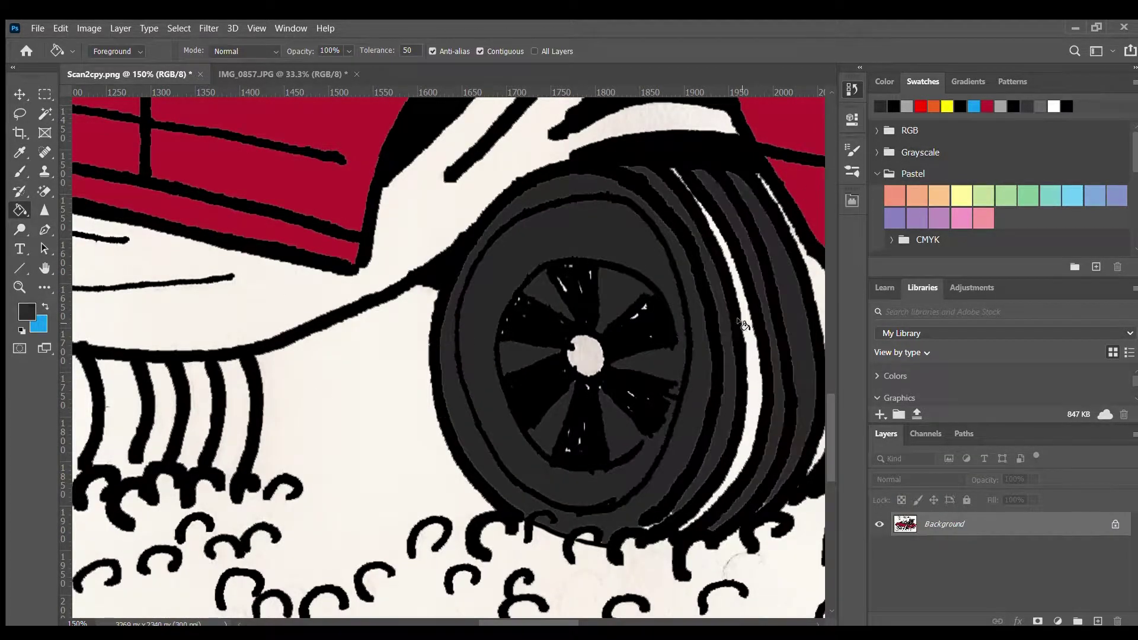
{"action": "left_click", "coordinate": [720, 355]}
Touch up the front wheel in black, and fill the gaps between its spokes and the exhaust pipe with light grey.
{"action": "key", "text": "i"}
{"action": "left_click", "coordinate": [639, 437]}
{"action": "key", "text": "b"}
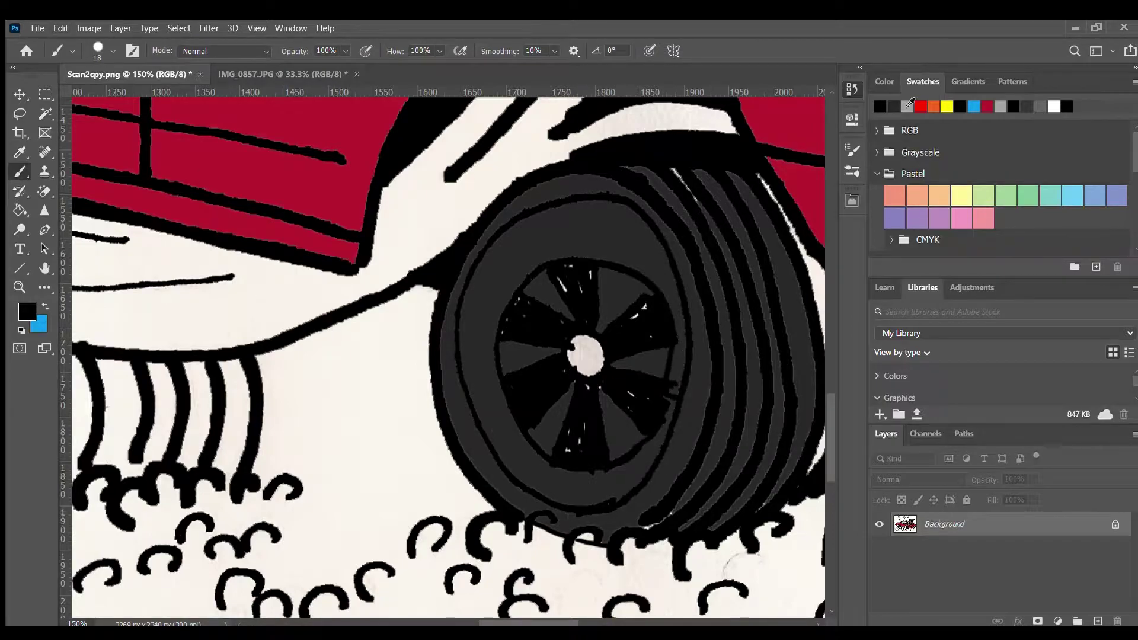
{"action": "left_click", "coordinate": [907, 106]}
{"action": "key", "text": "g"}
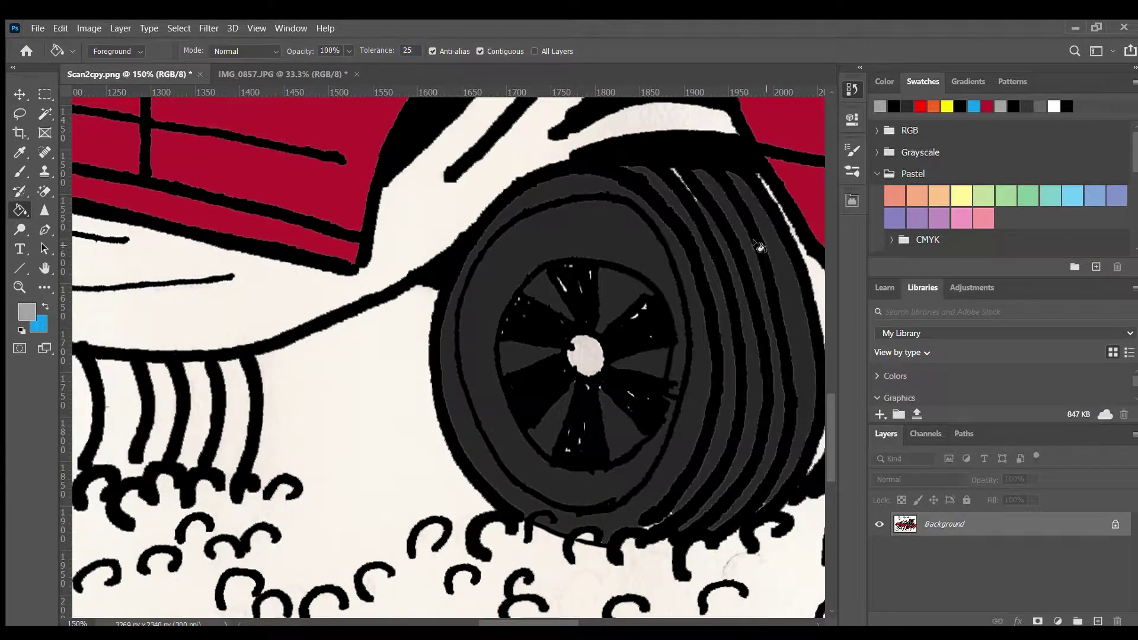
{"action": "left_click", "coordinate": [624, 299]}
{"action": "left_click", "coordinate": [622, 425]}
{"action": "left_click", "coordinate": [551, 420]}
{"action": "left_click", "coordinate": [530, 358]}
{"action": "left_click", "coordinate": [186, 292]}
Brush black lines that close the open lower outlines of the rear tyres.
{"action": "scroll", "coordinate": [186, 292], "scroll_direction": "left", "scroll_amount": 5}
{"action": "key", "text": "i"}
{"action": "left_click", "coordinate": [713, 136]}
{"action": "key", "text": "b"}
{"action": "scroll", "coordinate": [328, 418], "scroll_direction": "left", "scroll_amount": 10}
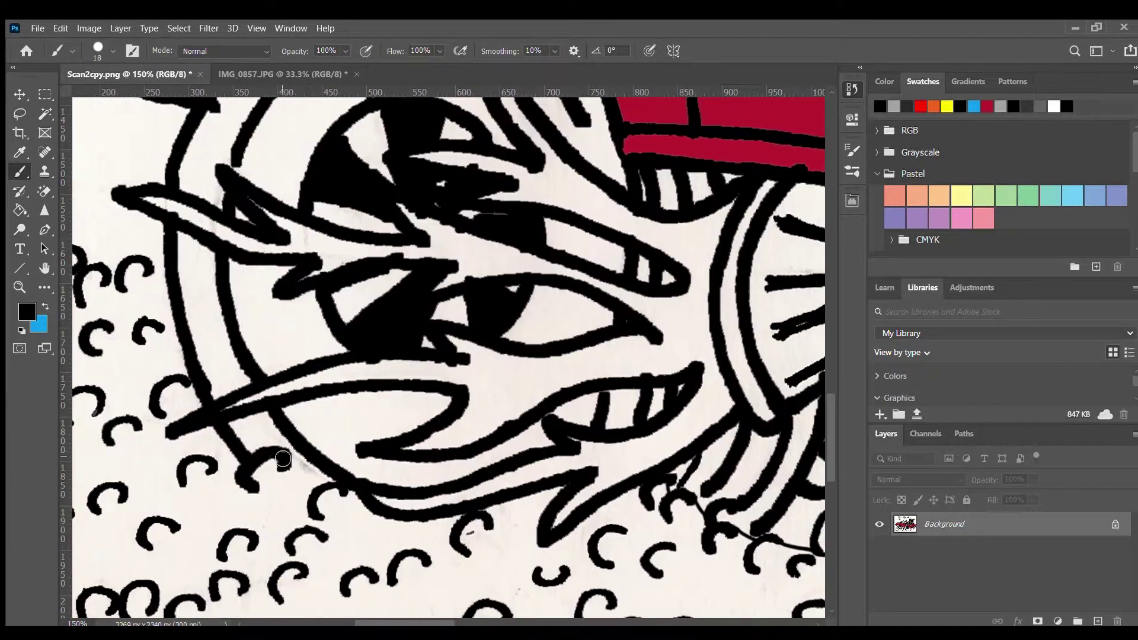
{"action": "scroll", "coordinate": [328, 417], "scroll_direction": "up", "scroll_amount": 2}
Fill the rear tyres, including the gaps between the exhaust flames, with dark grey.
{"action": "key", "text": "g"}
{"action": "left_click", "coordinate": [907, 106]}
{"action": "left_click", "coordinate": [213, 190]}
{"action": "left_click", "coordinate": [279, 486]}
{"action": "left_click", "coordinate": [385, 136]}
{"action": "left_click", "coordinate": [415, 462]}
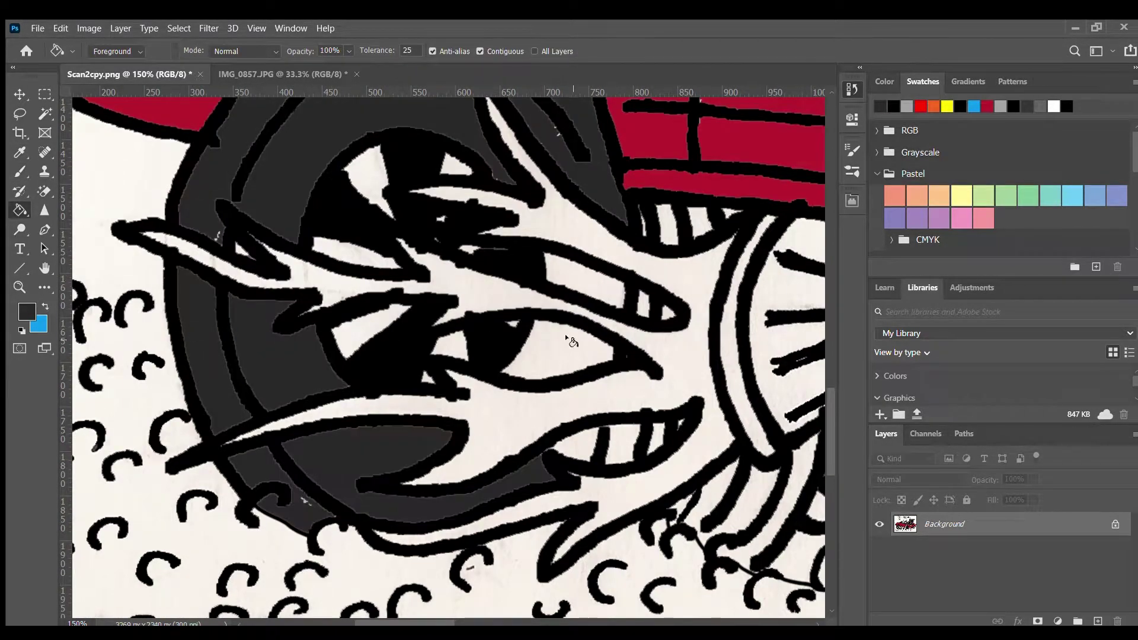
{"action": "left_click", "coordinate": [569, 341]}
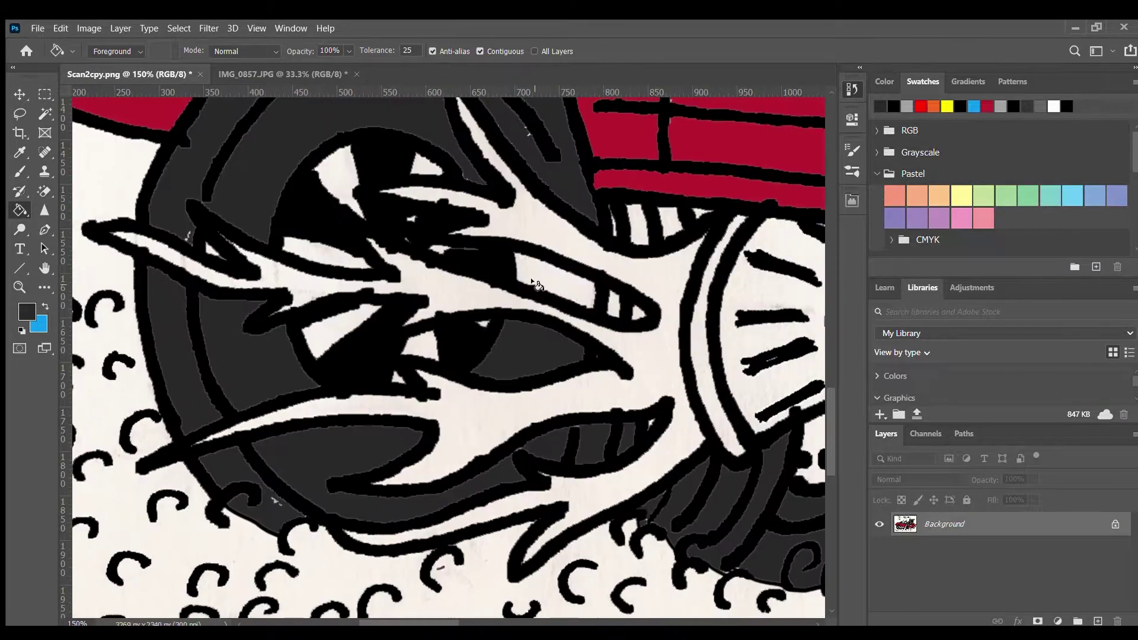
{"action": "left_click", "coordinate": [489, 473]}
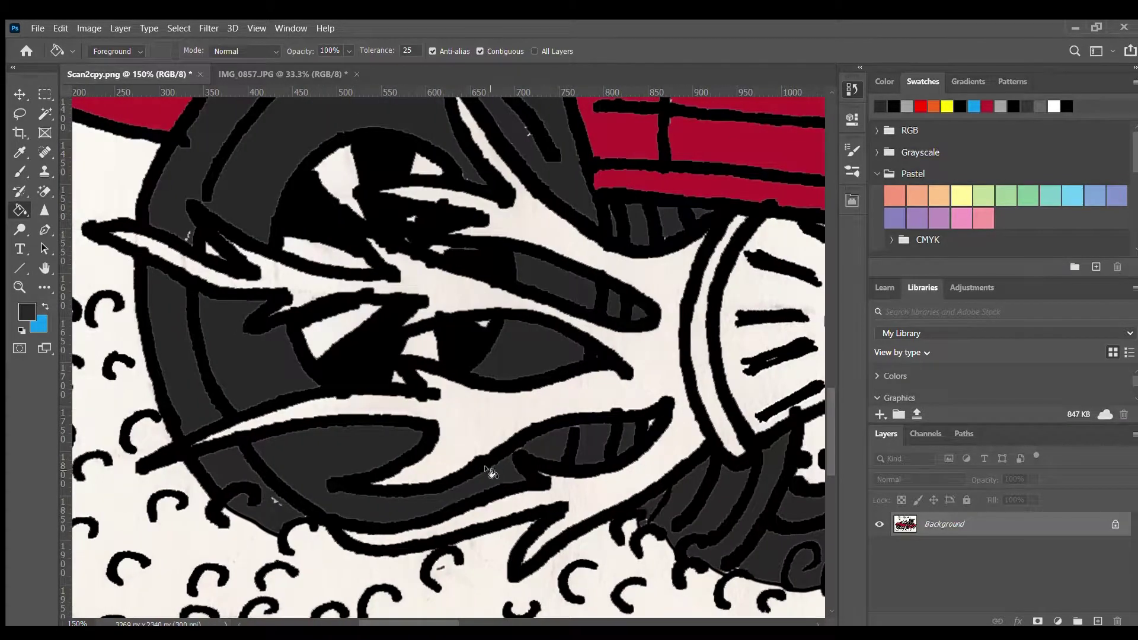
Fill the exhaust tip and the rear wheel's rim gaps with light grey.
{"action": "left_click", "coordinate": [1000, 106]}
{"action": "scroll", "coordinate": [451, 356], "scroll_direction": "right", "scroll_amount": 5}
{"action": "left_click", "coordinate": [682, 332]}
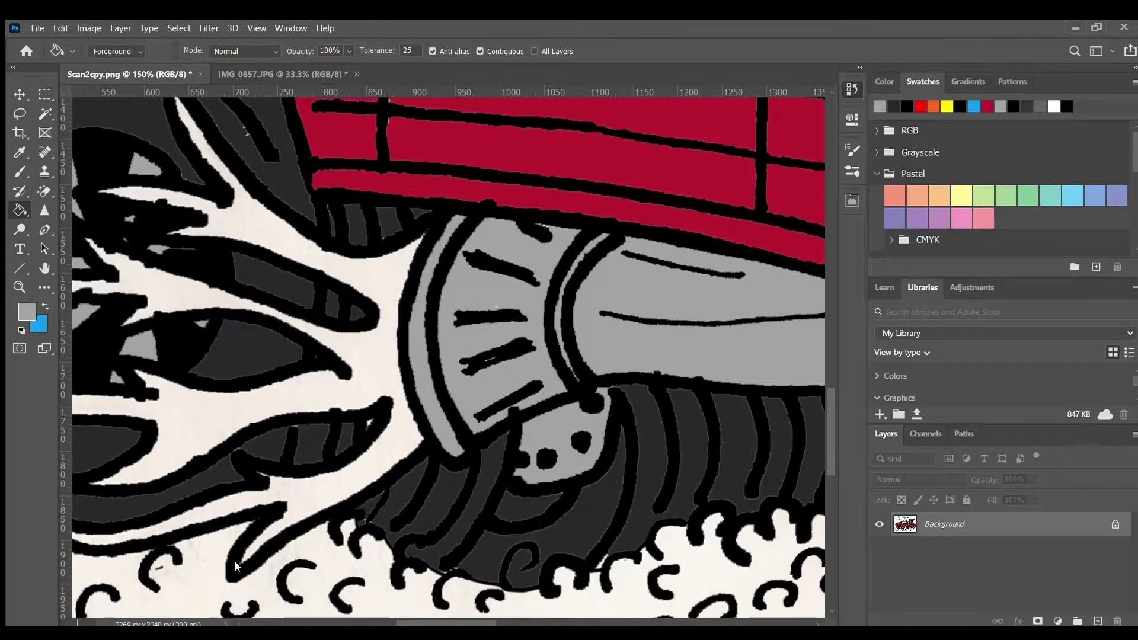
{"action": "key", "text": "ctrl+minus"}
{"action": "key", "text": "ctrl+minus"}
{"action": "key", "text": "ctrl+minus"}
{"action": "key", "text": "ctrl+minus"}
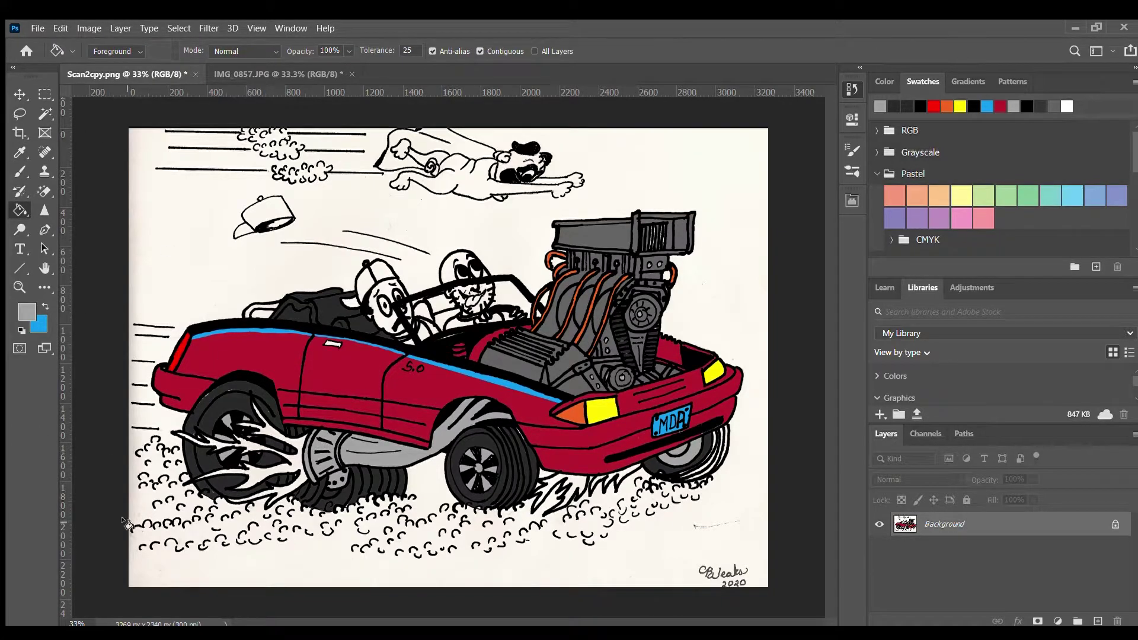
Fill the far front wheel's tyre and tread bands with the dark grey of the other tyres.
{"action": "key", "text": "ctrl+plus"}
{"action": "key", "text": "ctrl+plus"}
{"action": "key", "text": "ctrl+plus"}
{"action": "key", "text": "ctrl+plus"}
{"action": "scroll", "coordinate": [451, 356], "scroll_direction": "down", "scroll_amount": 5}
{"action": "scroll", "coordinate": [450, 356], "scroll_direction": "right", "scroll_amount": 4}
{"action": "left_click", "coordinate": [631, 408], "text": "alt"}
{"action": "left_click", "coordinate": [632, 408]}
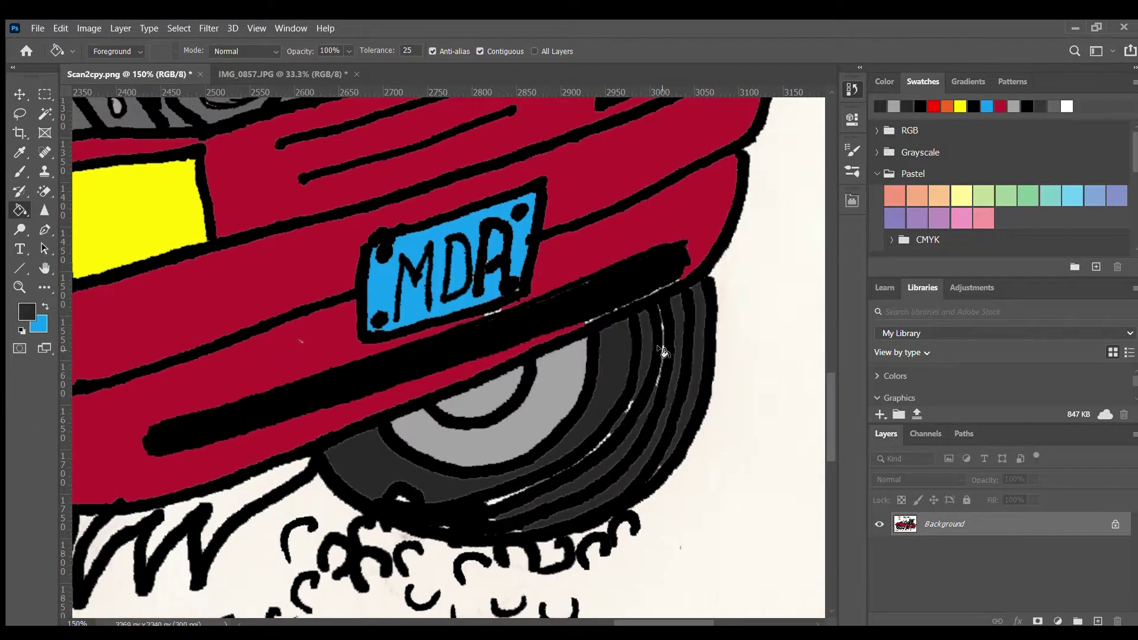
Recolour the front turn signal with the yellow of the headlight.
{"action": "scroll", "coordinate": [609, 319], "scroll_direction": "left", "scroll_amount": 5}
{"action": "left_click", "coordinate": [569, 201], "text": "alt"}
{"action": "left_click", "coordinate": [439, 243]}
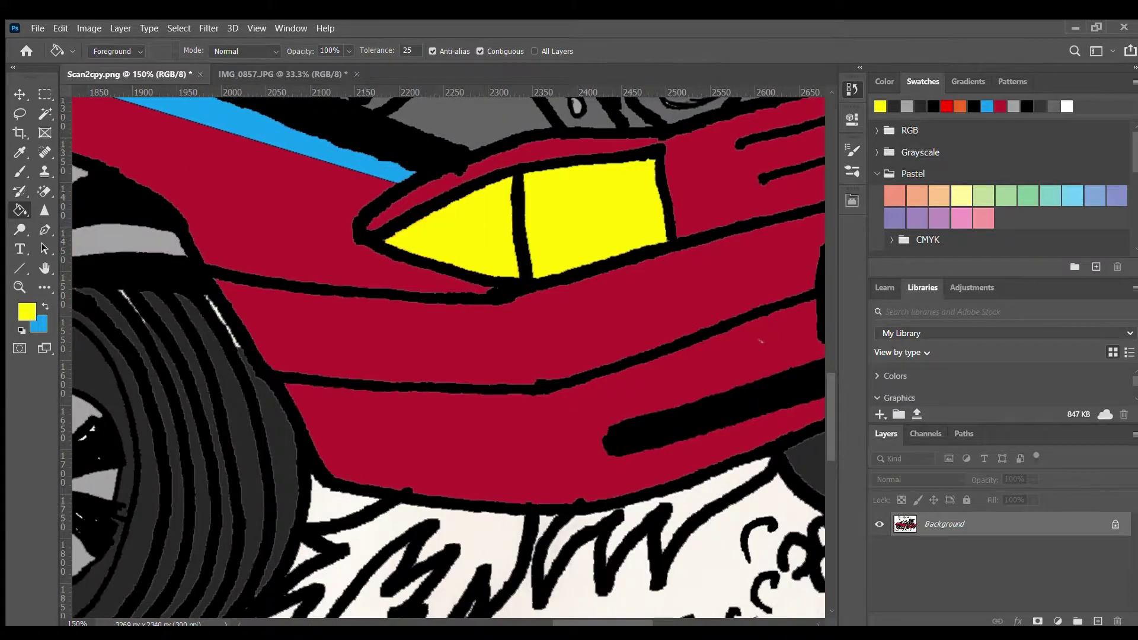
Fill the flames below the front bumper and those coming from the exhaust with dark orange.
{"action": "scroll", "coordinate": [544, 237], "scroll_direction": "down", "scroll_amount": 3}
{"action": "key", "text": "i"}
{"action": "key", "text": "g"}
{"action": "left_click", "coordinate": [415, 379]}
{"action": "key", "text": "ctrl+z"}
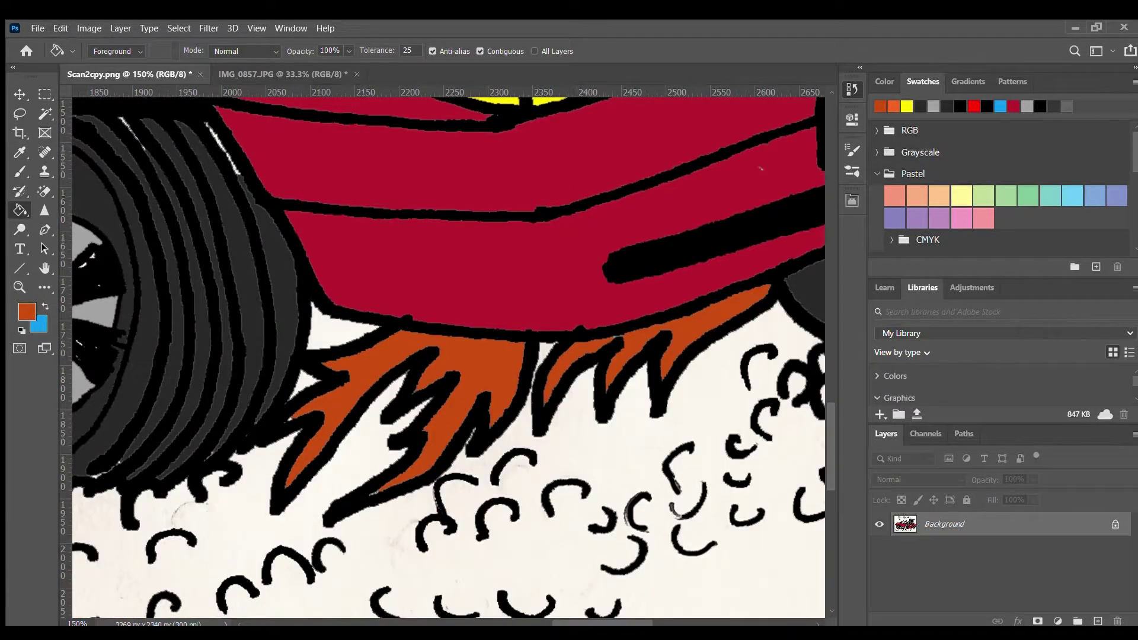
{"action": "left_click_drag", "start_coordinate": [653, 624], "coordinate": [459, 625]}
{"action": "key", "text": "ctrl+minus"}
{"action": "key", "text": "ctrl+minus"}
{"action": "key", "text": "ctrl+minus"}
{"action": "key", "text": "ctrl+minus"}
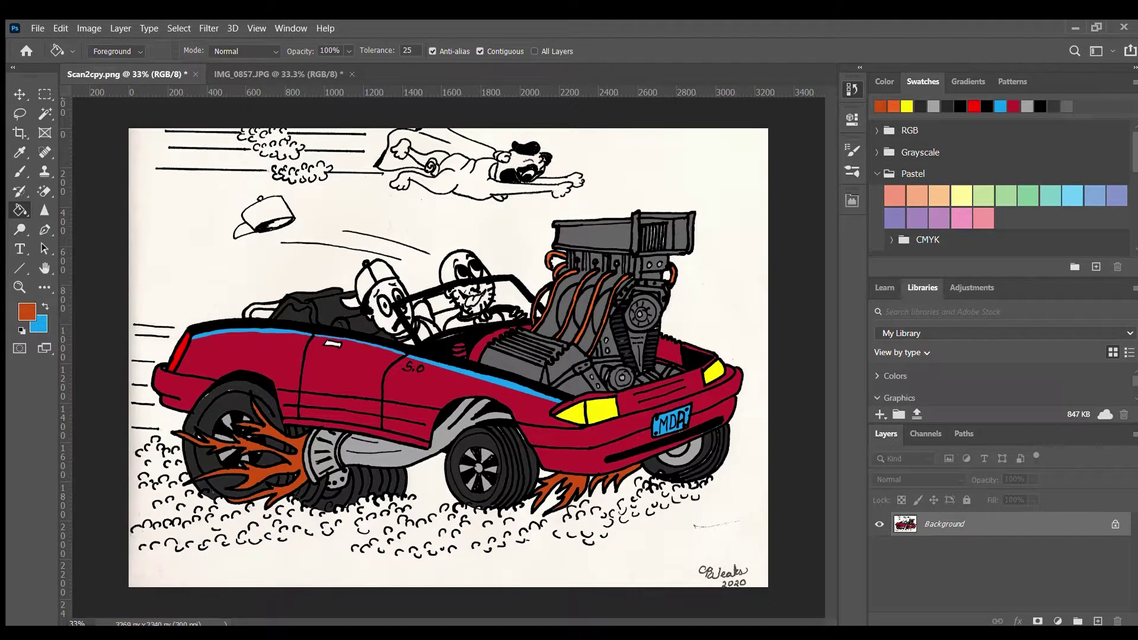
Sample a skin tone from the IMG_0857.JPG reference photo and fill both men's faces with it.
{"action": "key", "text": "ctrl+Tab"}
{"action": "key", "text": "i"}
{"action": "left_click", "coordinate": [521, 406]}
{"action": "key", "text": "ctrl+Tab"}
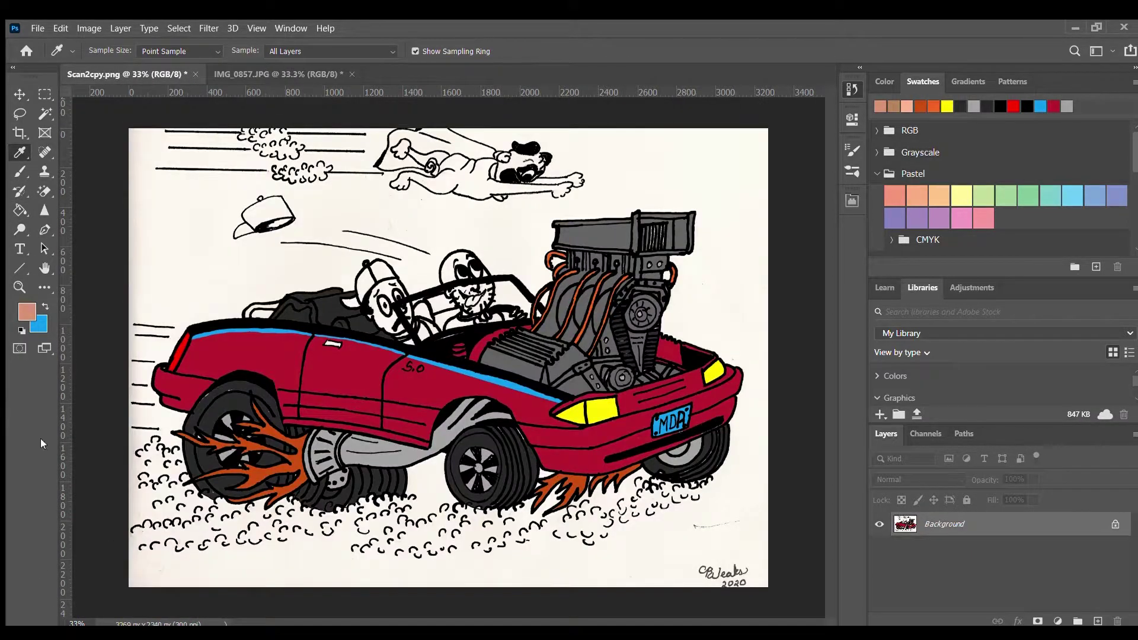
{"action": "key", "text": "g"}
{"action": "left_click", "coordinate": [385, 301]}
{"action": "left_click", "coordinate": [453, 269]}
{"action": "key", "text": "ctrl+plus"}
{"action": "key", "text": "ctrl+plus"}
{"action": "key", "text": "ctrl+plus"}
{"action": "key", "text": "ctrl+plus"}
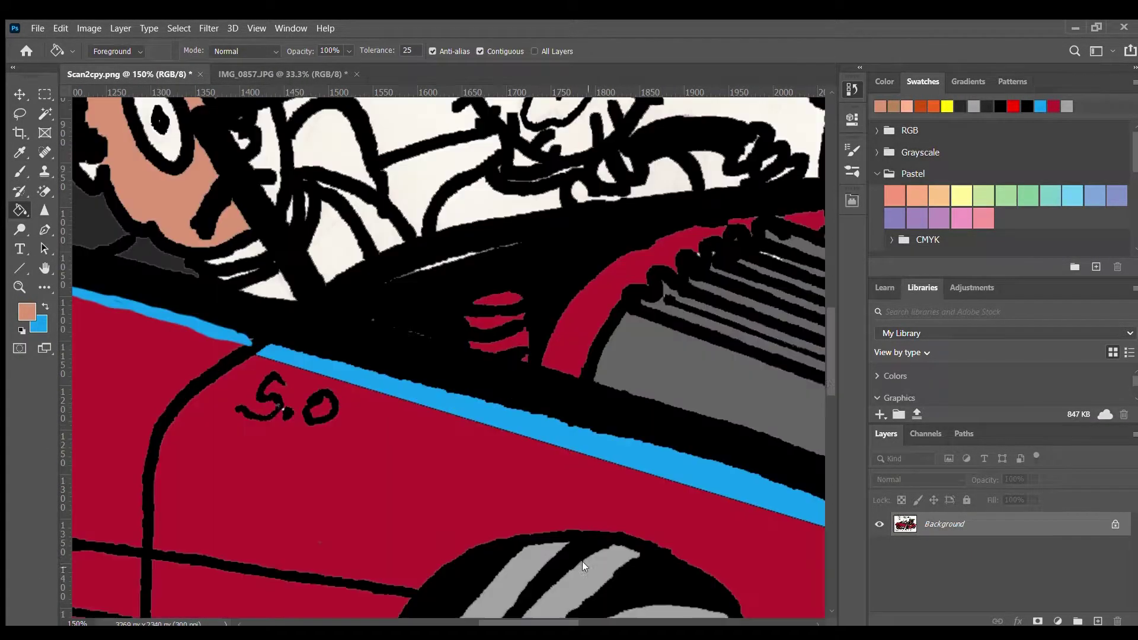
Fill the seated man's cap with red and its backward brim with light grey.
{"action": "scroll", "coordinate": [577, 310], "scroll_direction": "up", "scroll_amount": 4}
{"action": "left_click", "coordinate": [428, 292]}
{"action": "key", "text": "ctrl+z"}
{"action": "key", "text": "x"}
{"action": "left_click", "coordinate": [143, 356]}
{"action": "left_click", "coordinate": [210, 302]}
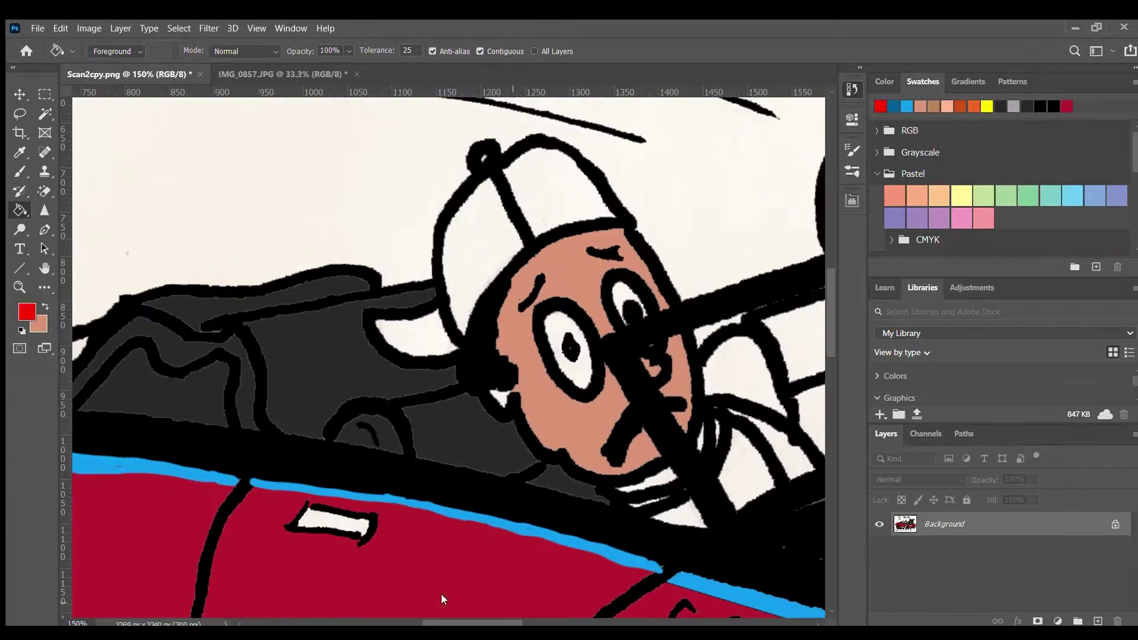
{"action": "left_click", "coordinate": [495, 159]}
{"action": "left_click", "coordinate": [420, 335]}
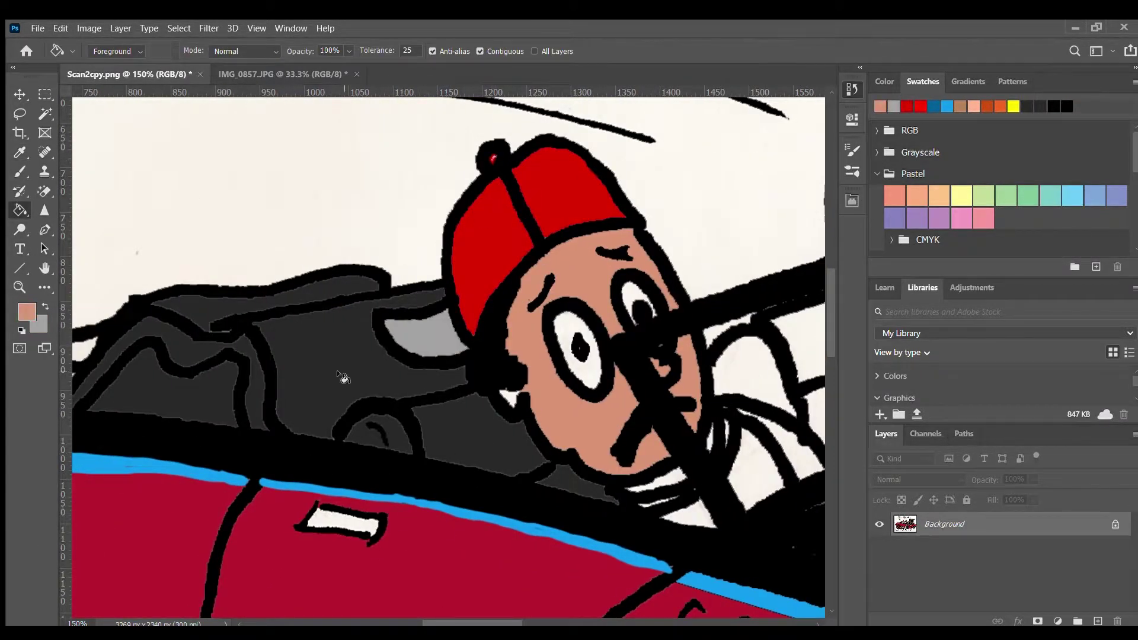
Fill the capped man's sleeve and collar with dark blue and the rest of his shirt with the stripe's light blue.
{"action": "left_click_drag", "start_coordinate": [429, 622], "coordinate": [456, 622]}
{"action": "left_click", "coordinate": [563, 371]}
{"action": "left_click", "coordinate": [403, 483]}
{"action": "left_click", "coordinate": [486, 476]}
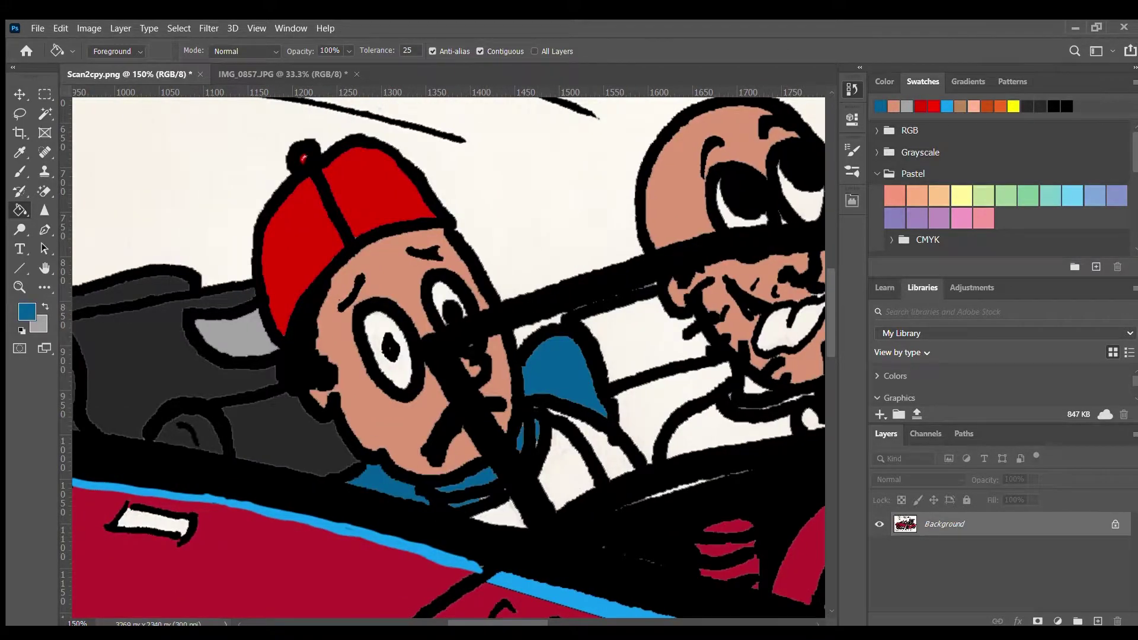
{"action": "scroll", "coordinate": [486, 476], "scroll_direction": "right", "scroll_amount": 5}
{"action": "left_click", "coordinate": [178, 540], "text": "alt"}
{"action": "left_click", "coordinate": [391, 450]}
Fill the bald man's shirt with dark maroon.
{"action": "left_click", "coordinate": [735, 469], "text": "alt"}
{"action": "left_click", "coordinate": [771, 456], "text": "alt"}
{"action": "left_click", "coordinate": [534, 424]}
{"action": "left_click", "coordinate": [700, 403]}
{"action": "scroll", "coordinate": [616, 394], "scroll_direction": "left", "scroll_amount": 2}
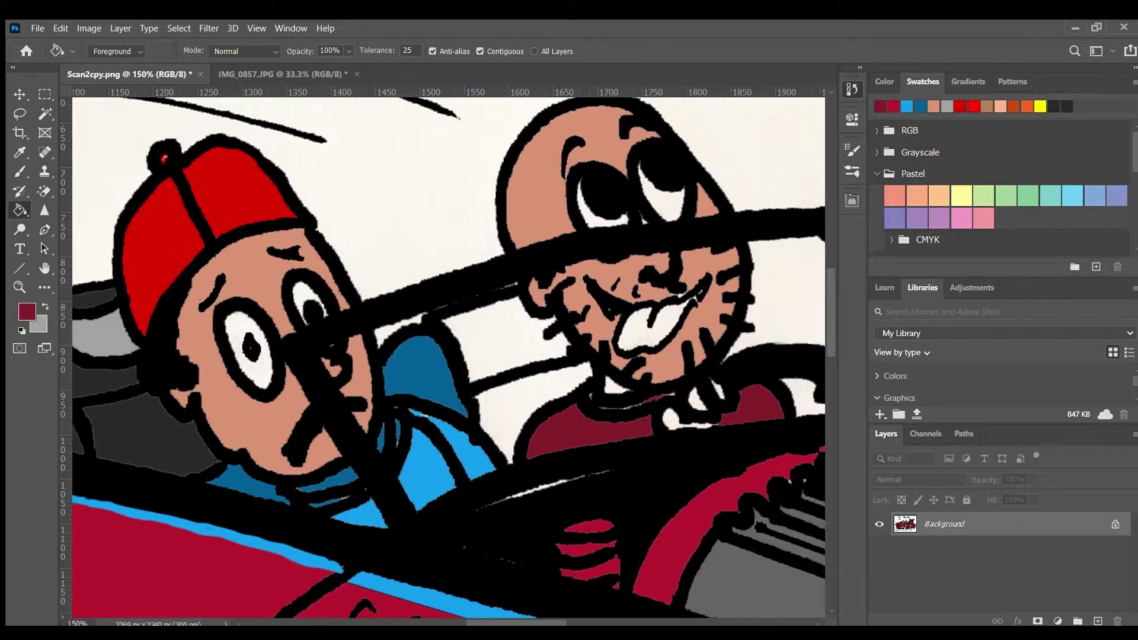
Fill the bald man's hands with the skin tone of his face.
{"action": "left_click", "coordinate": [592, 178], "text": "alt"}
{"action": "left_click", "coordinate": [650, 215]}
{"action": "key", "text": "ctrl+z"}
{"action": "scroll", "coordinate": [650, 215], "scroll_direction": "right", "scroll_amount": 8}
{"action": "left_click", "coordinate": [441, 418]}
{"action": "left_click", "coordinate": [625, 391]}
Fill the bald man's tongue with a pure pink swatch and the seat between the two men with dark grey.
{"action": "scroll", "coordinate": [1001, 196], "scroll_direction": "down", "scroll_amount": 2}
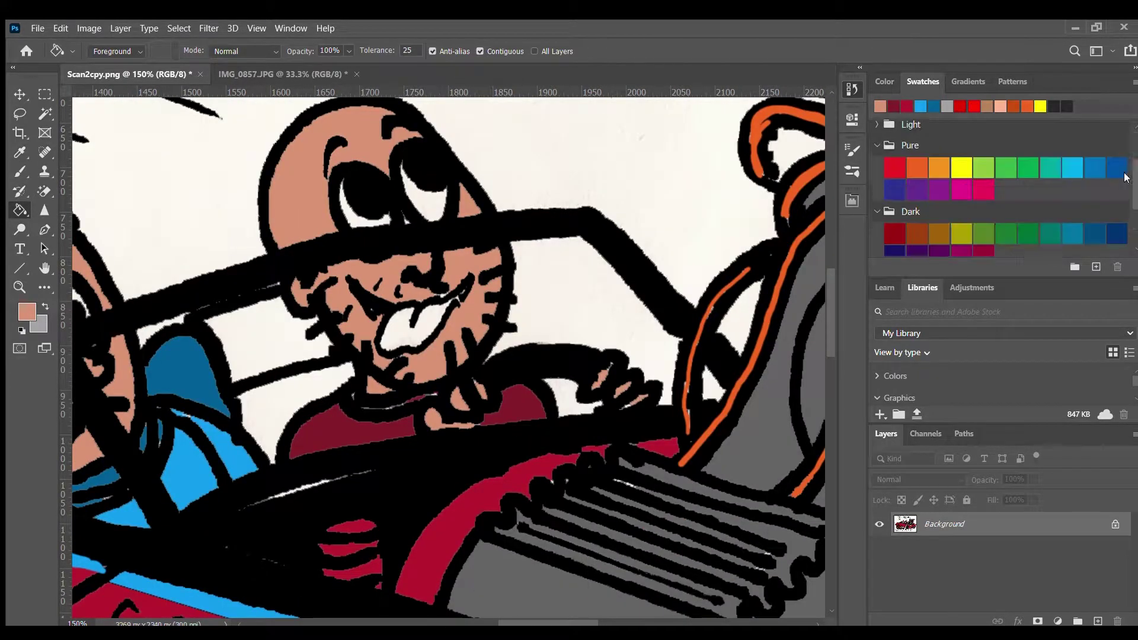
{"action": "left_click", "coordinate": [983, 174]}
{"action": "left_click", "coordinate": [388, 332]}
{"action": "scroll", "coordinate": [590, 513], "scroll_direction": "left", "scroll_amount": 10}
{"action": "scroll", "coordinate": [589, 513], "scroll_direction": "up", "scroll_amount": 5}
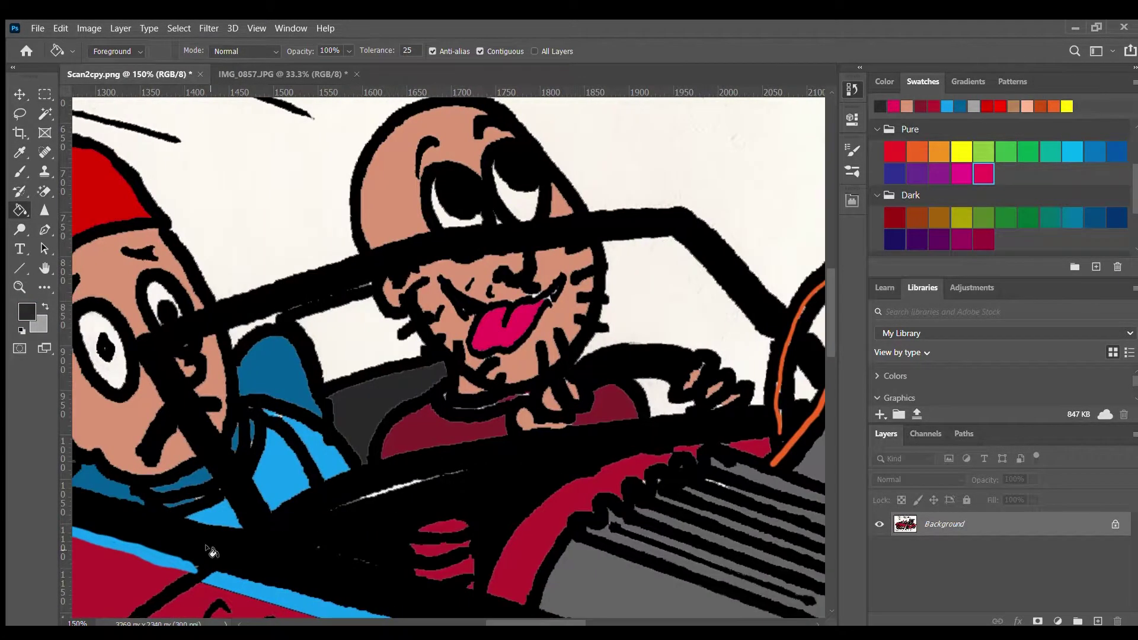
Fill the flying cap with the maroon of the bald man's shirt and its brim with dark grey.
{"action": "left_click", "coordinate": [589, 513], "text": "alt"}
{"action": "scroll", "coordinate": [589, 514], "scroll_direction": "up", "scroll_amount": 5}
{"action": "left_click", "coordinate": [587, 173]}
{"action": "left_click", "coordinate": [741, 563], "text": "alt"}
{"action": "left_click", "coordinate": [380, 273]}
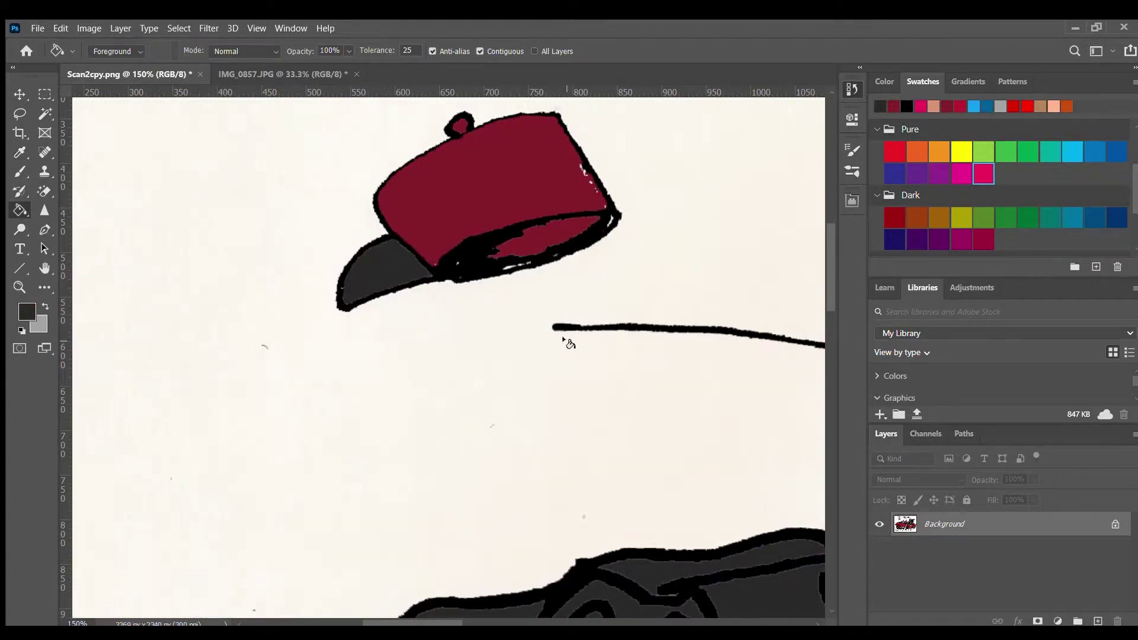
{"action": "key", "text": "ctrl+0"}
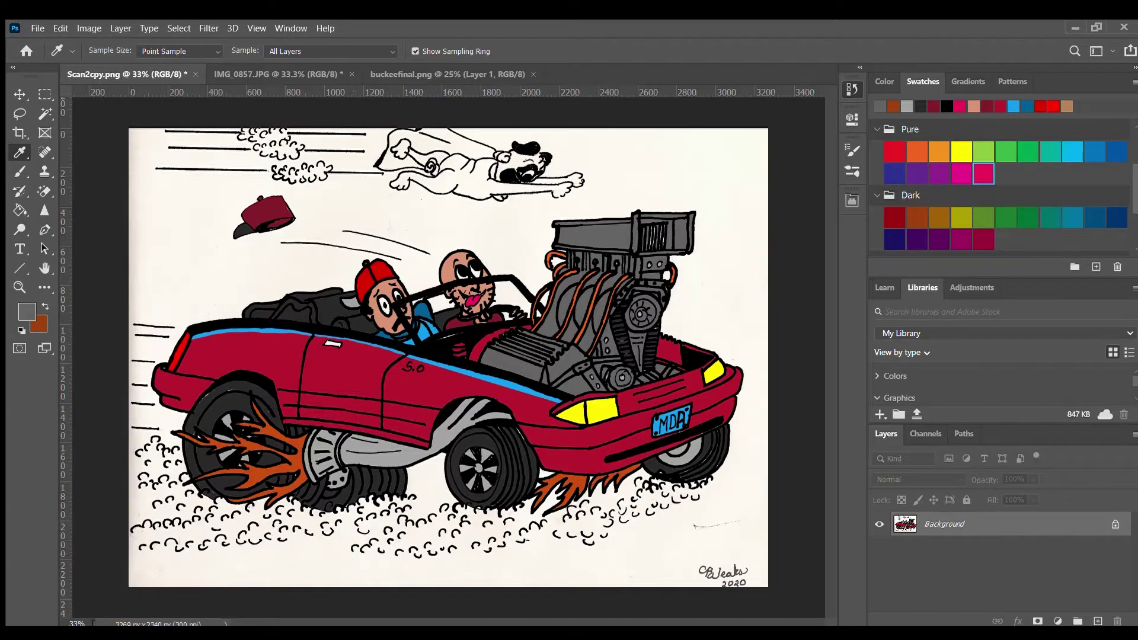
Fill the flying dog's body with grey and its cape and collar with red.
{"action": "scroll", "coordinate": [823, 353], "scroll_direction": "up", "scroll_amount": 5}
{"action": "scroll", "coordinate": [451, 355], "scroll_direction": "up", "scroll_amount": 5}
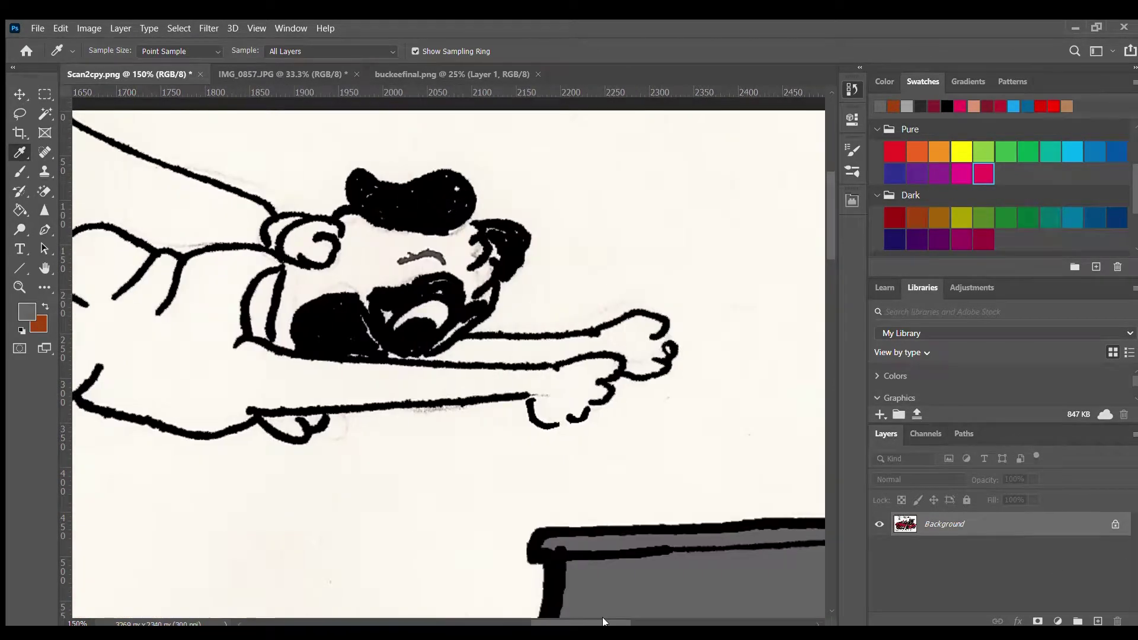
{"action": "left_click", "coordinate": [717, 418]}
{"action": "key", "text": "b"}
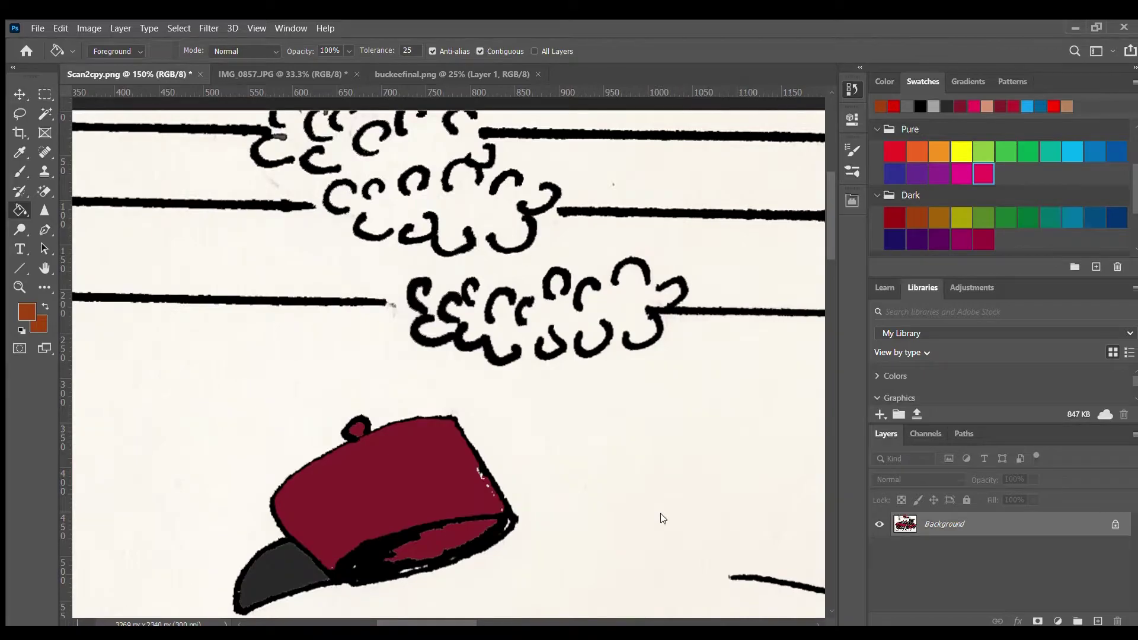
{"action": "key", "text": "ctrl+0"}
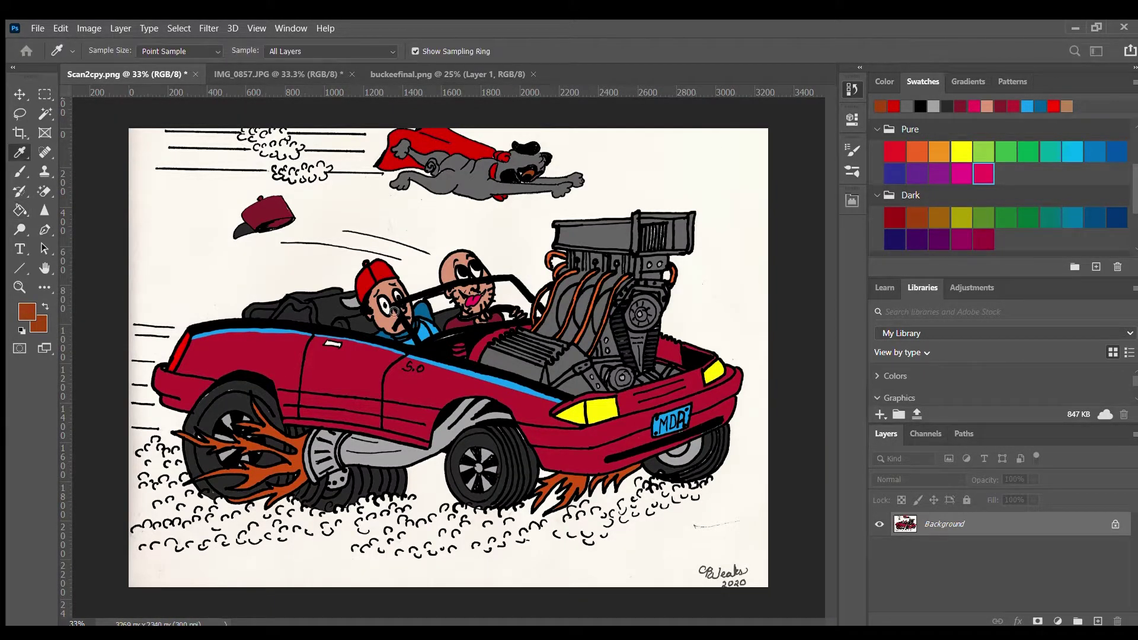
Brush a black outline joining the dust-cloud curls beneath the far front wheel and the front bumper flames.
{"action": "left_click", "coordinate": [491, 465], "text": "alt"}
{"action": "scroll", "coordinate": [621, 463], "scroll_direction": "up", "scroll_amount": 5}
{"action": "scroll", "coordinate": [383, 251], "scroll_direction": "down", "scroll_amount": 5}
{"action": "key", "text": "b"}
{"action": "scroll", "coordinate": [463, 529], "scroll_direction": "left", "scroll_amount": 5}
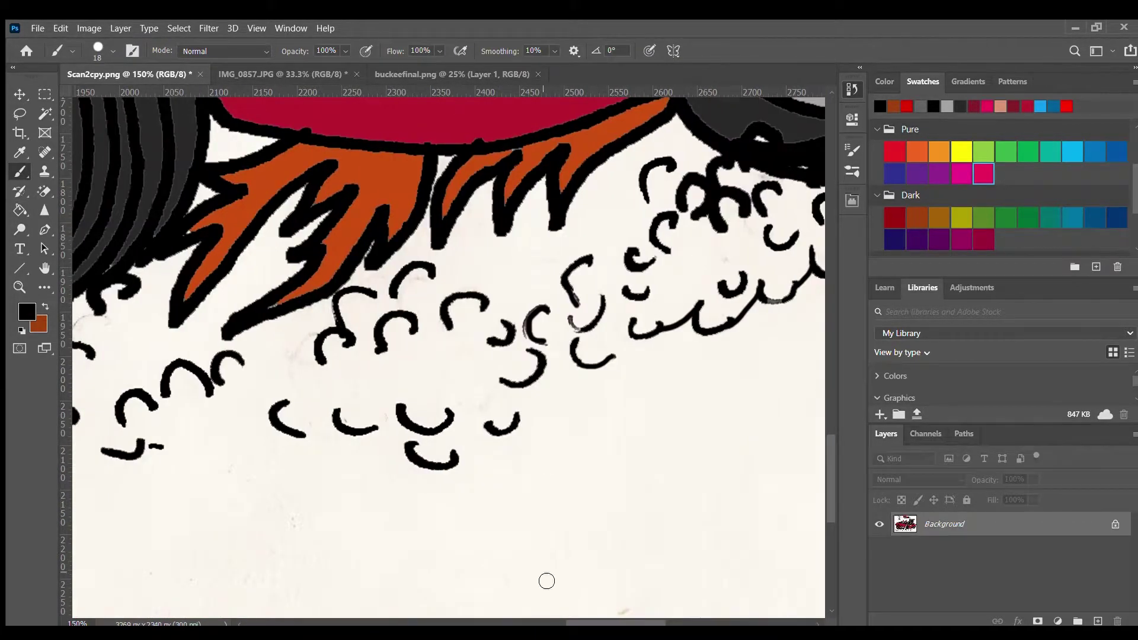
{"action": "scroll", "coordinate": [592, 622], "scroll_direction": "left", "scroll_amount": 8}
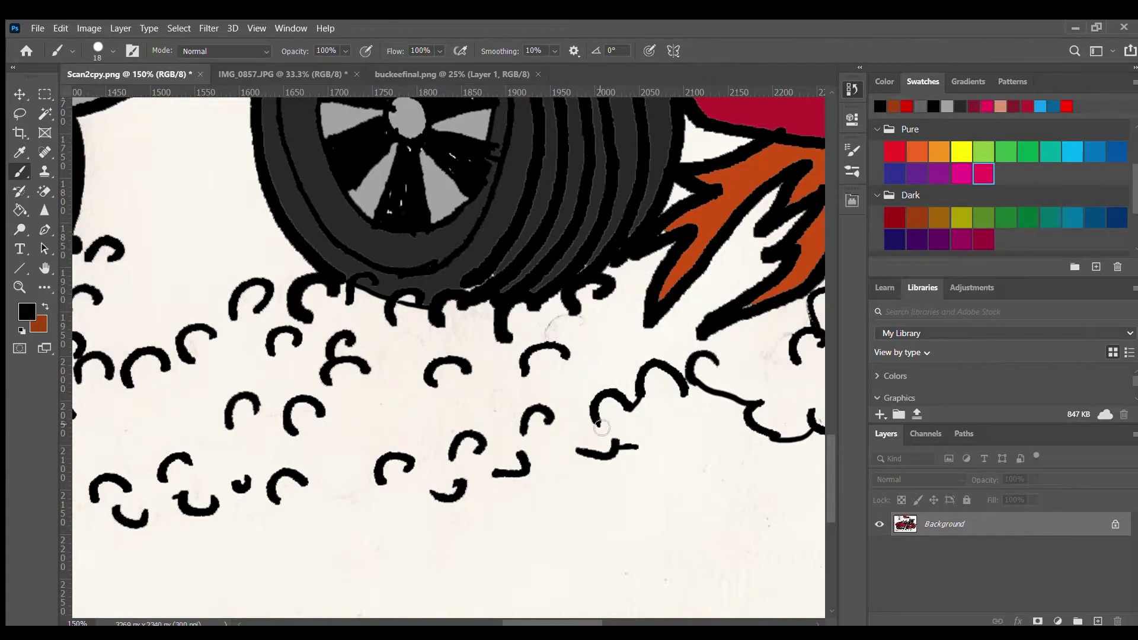
Continue the black dust-cloud outline beneath the near front and rear wheels and up behind the rear wheel.
{"action": "scroll", "coordinate": [559, 621], "scroll_direction": "left", "scroll_amount": 2}
{"action": "scroll", "coordinate": [495, 496], "scroll_direction": "left", "scroll_amount": 10}
{"action": "mouse_move", "coordinate": [495, 496]}
{"action": "left_mouse_down"}
{"action": "mouse_move", "coordinate": [536, 481]}
{"action": "mouse_move", "coordinate": [664, 492]}
{"action": "mouse_move", "coordinate": [469, 507]}
{"action": "mouse_move", "coordinate": [482, 407]}
{"action": "mouse_move", "coordinate": [741, 409]}
{"action": "mouse_move", "coordinate": [699, 468]}
{"action": "mouse_move", "coordinate": [544, 449]}
{"action": "left_mouse_up"}
{"action": "scroll", "coordinate": [482, 406], "scroll_direction": "left", "scroll_amount": 7}
{"action": "scroll", "coordinate": [699, 468], "scroll_direction": "left", "scroll_amount": 3}
{"action": "scroll", "coordinate": [361, 478], "scroll_direction": "left", "scroll_amount": 5}
{"action": "mouse_move", "coordinate": [362, 478]}
{"action": "left_mouse_down"}
{"action": "mouse_move", "coordinate": [445, 475]}
{"action": "mouse_move", "coordinate": [285, 414]}
{"action": "mouse_move", "coordinate": [314, 478]}
{"action": "mouse_move", "coordinate": [384, 156]}
{"action": "left_mouse_up"}
{"action": "scroll", "coordinate": [285, 415], "scroll_direction": "up", "scroll_amount": 3}
{"action": "key", "text": "ctrl+minus"}
{"action": "key", "text": "ctrl+minus"}
{"action": "key", "text": "ctrl+minus"}
{"action": "key", "text": "ctrl+minus"}
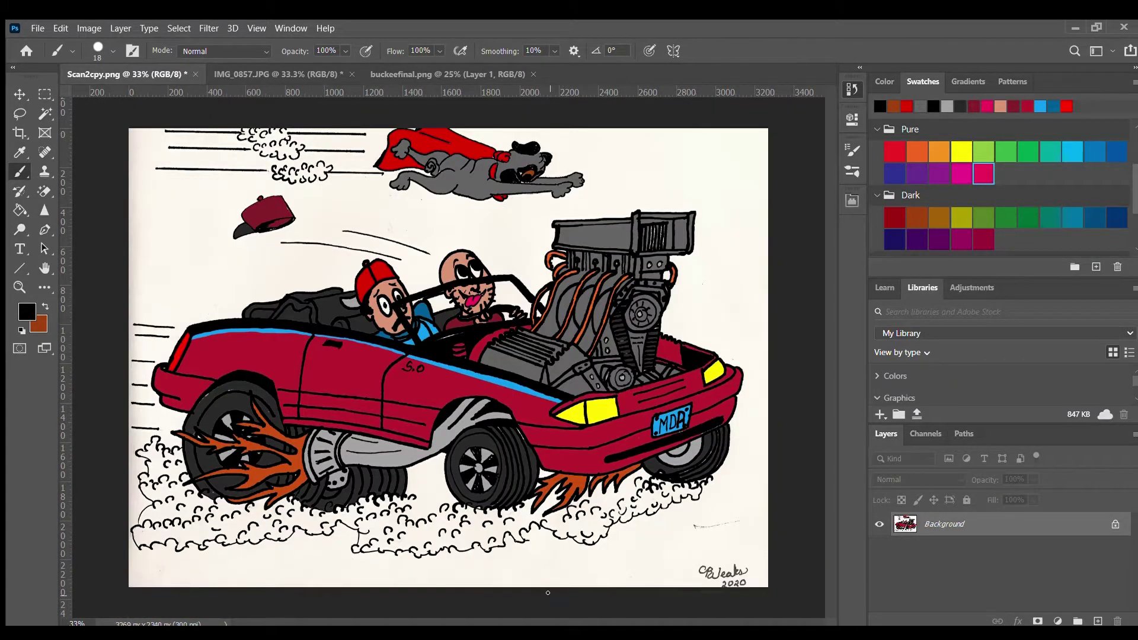
Fill the two uppermost smoke puffs between the speed lines with light grey.
{"action": "key", "text": "ctrl+plus"}
{"action": "key", "text": "ctrl+plus"}
{"action": "key", "text": "ctrl+plus"}
{"action": "key", "text": "ctrl+plus"}
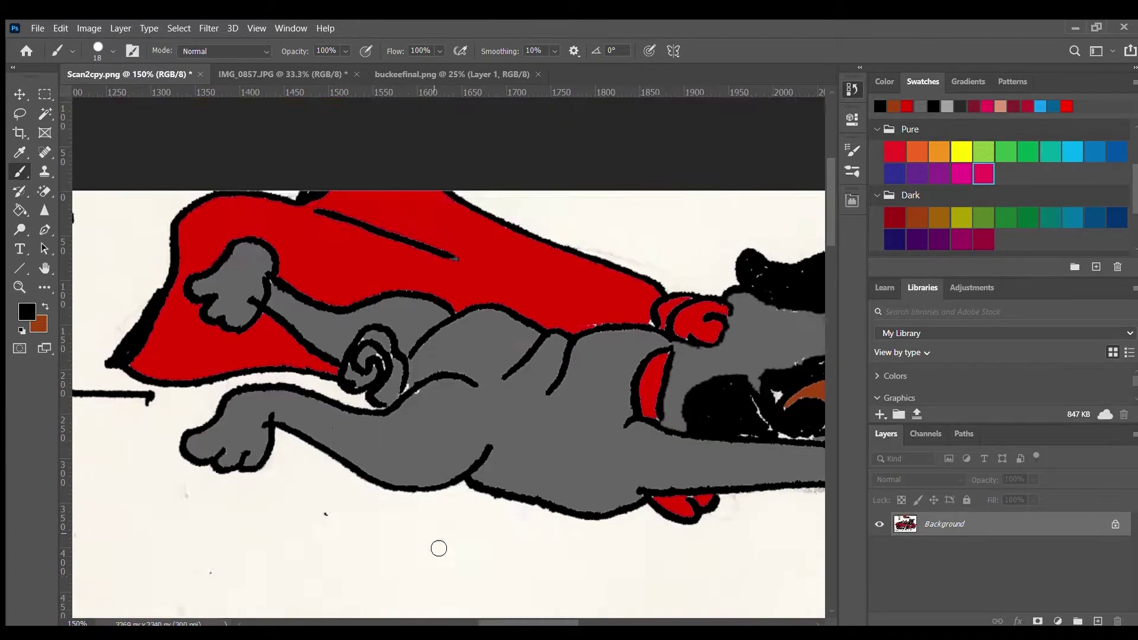
{"action": "scroll", "coordinate": [327, 320], "scroll_direction": "left", "scroll_amount": 10}
{"action": "scroll", "coordinate": [828, 224], "scroll_direction": "up", "scroll_amount": 3}
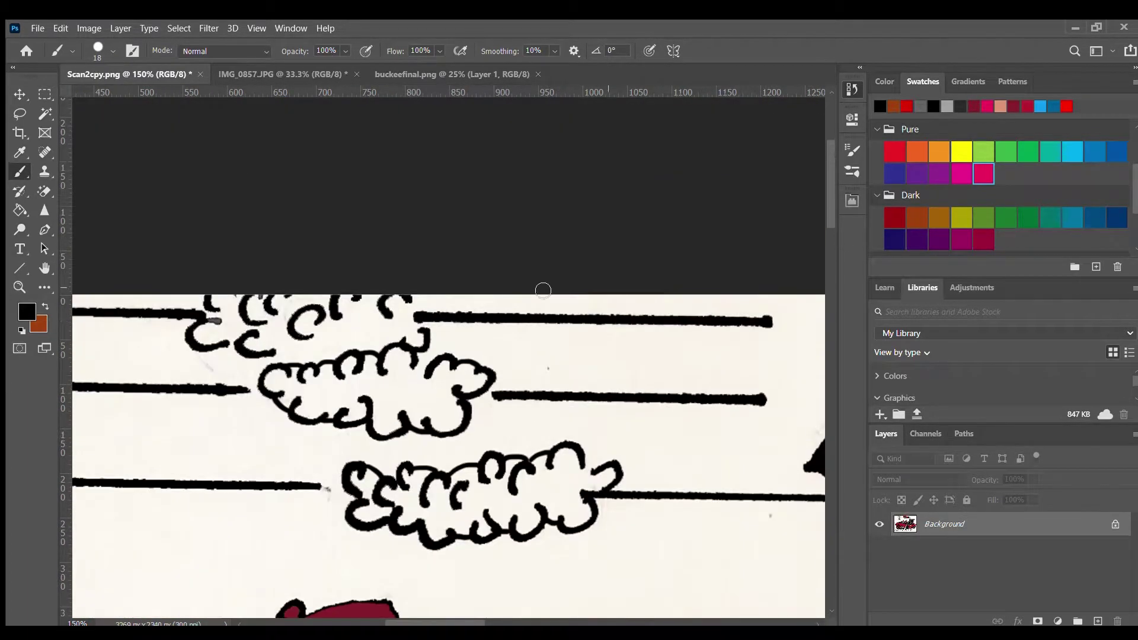
{"action": "key", "text": "i"}
{"action": "key", "text": "g"}
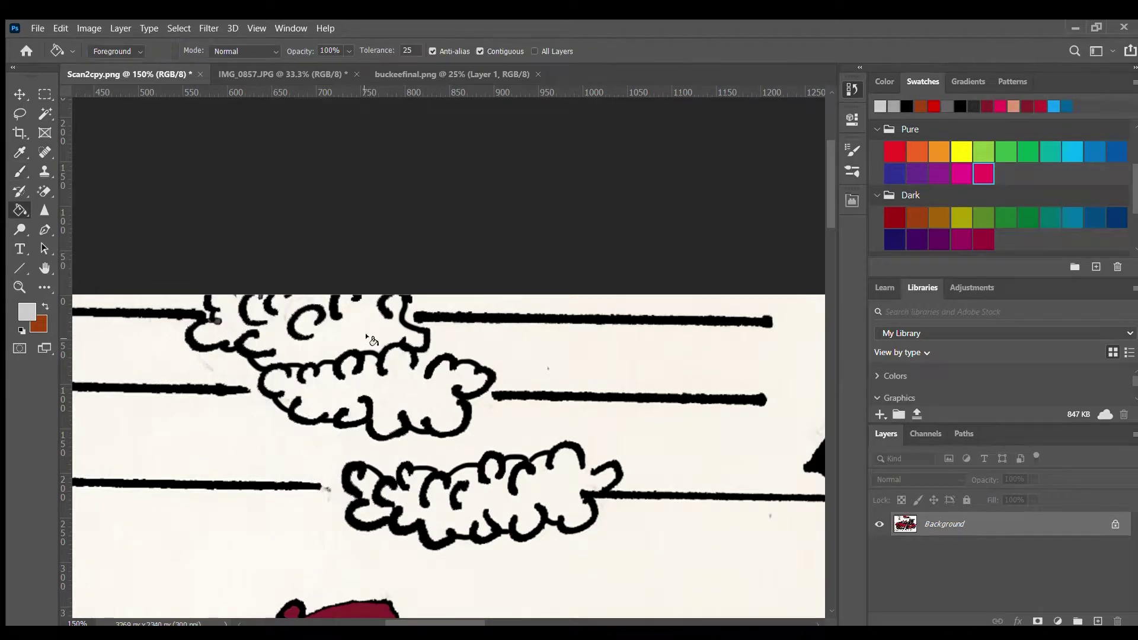
{"action": "left_click", "coordinate": [343, 332]}
{"action": "key", "text": "b"}
{"action": "key", "text": "g"}
{"action": "left_click", "coordinate": [364, 369]}
Fill the lowest smoke puff and the dust cloud beneath the car with the same light grey.
{"action": "key", "text": "b"}
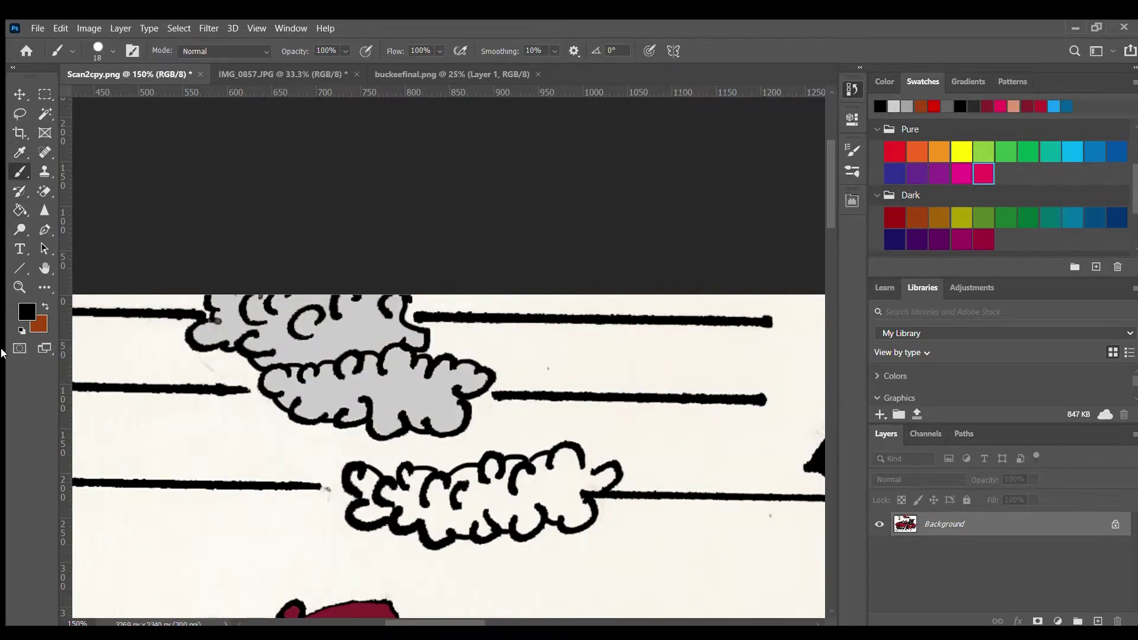
{"action": "key", "text": "g"}
{"action": "left_click", "coordinate": [474, 516]}
{"action": "scroll", "coordinate": [599, 381], "scroll_direction": "down", "scroll_amount": 15}
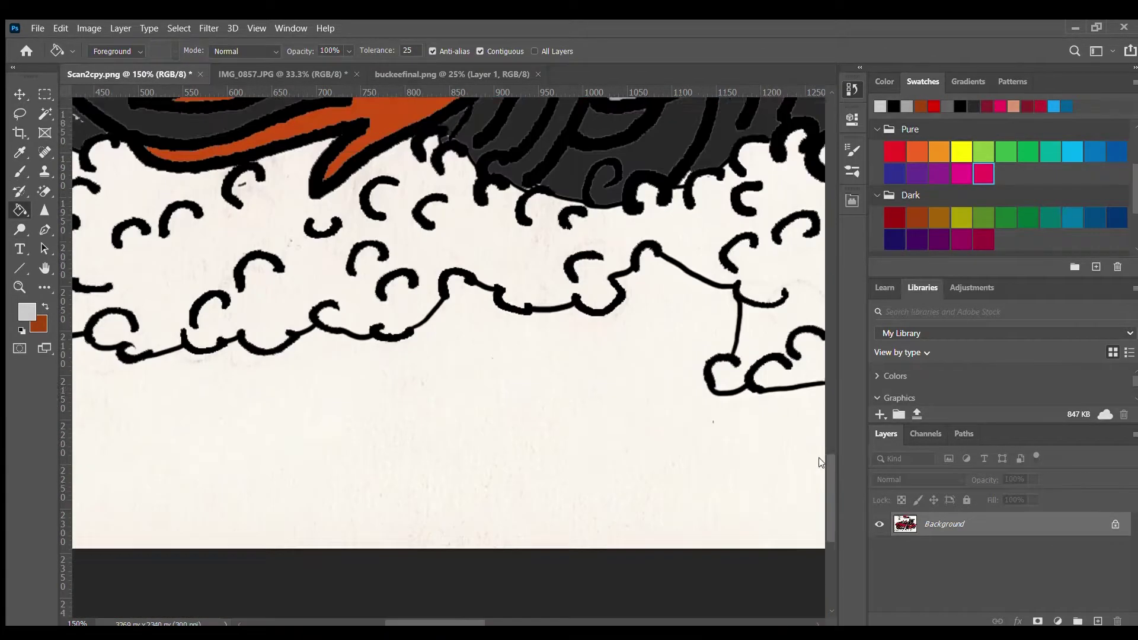
{"action": "scroll", "coordinate": [826, 499], "scroll_direction": "down", "scroll_amount": 4}
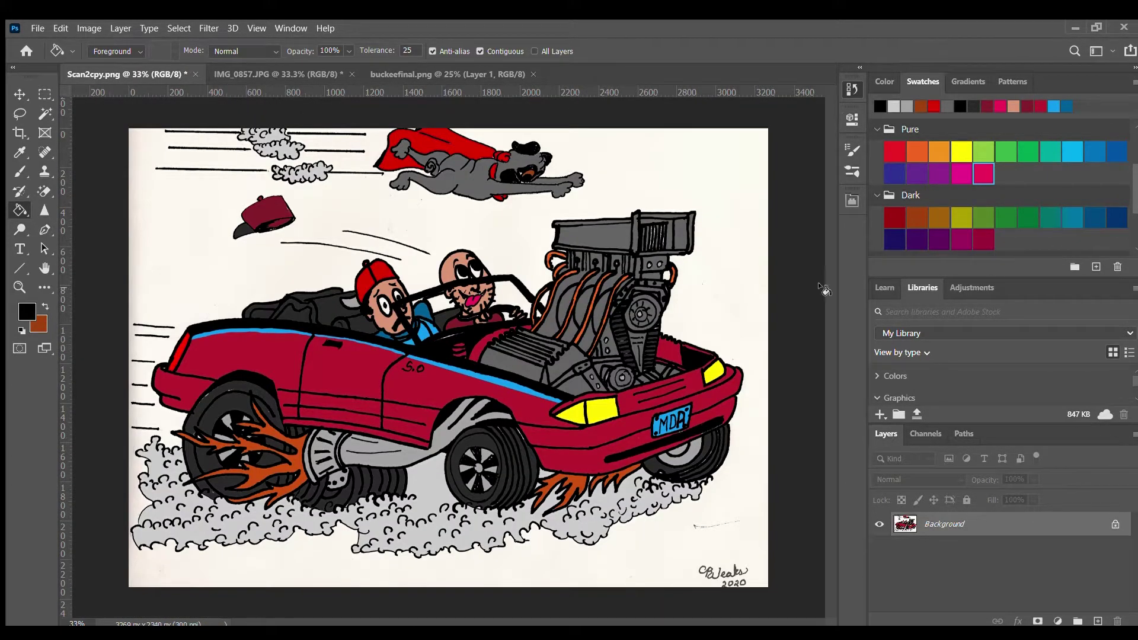
Brush black over the white gap below the MDA plate and add the decimal point to the 5.0 lettering.
{"action": "scroll", "coordinate": [827, 349], "scroll_direction": "up", "scroll_amount": 4}
{"action": "scroll", "coordinate": [827, 350], "scroll_direction": "down", "scroll_amount": 3}
{"action": "key", "text": "b"}
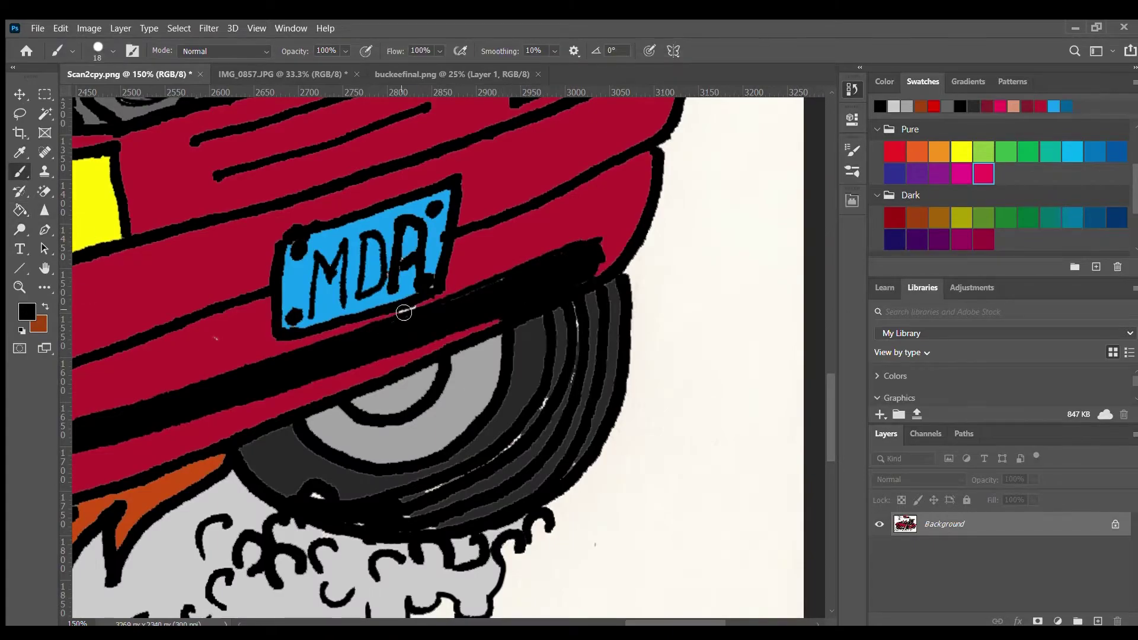
{"action": "left_click_drag", "start_coordinate": [403, 313], "coordinate": [760, 445]}
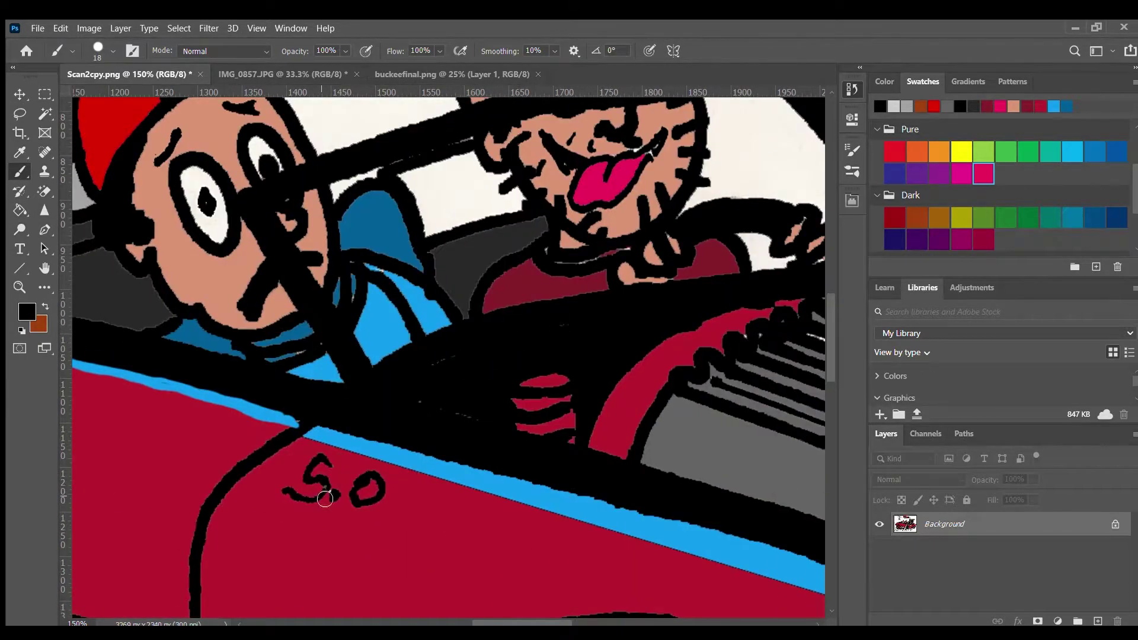
{"action": "left_click_drag", "start_coordinate": [326, 496], "coordinate": [586, 502]}
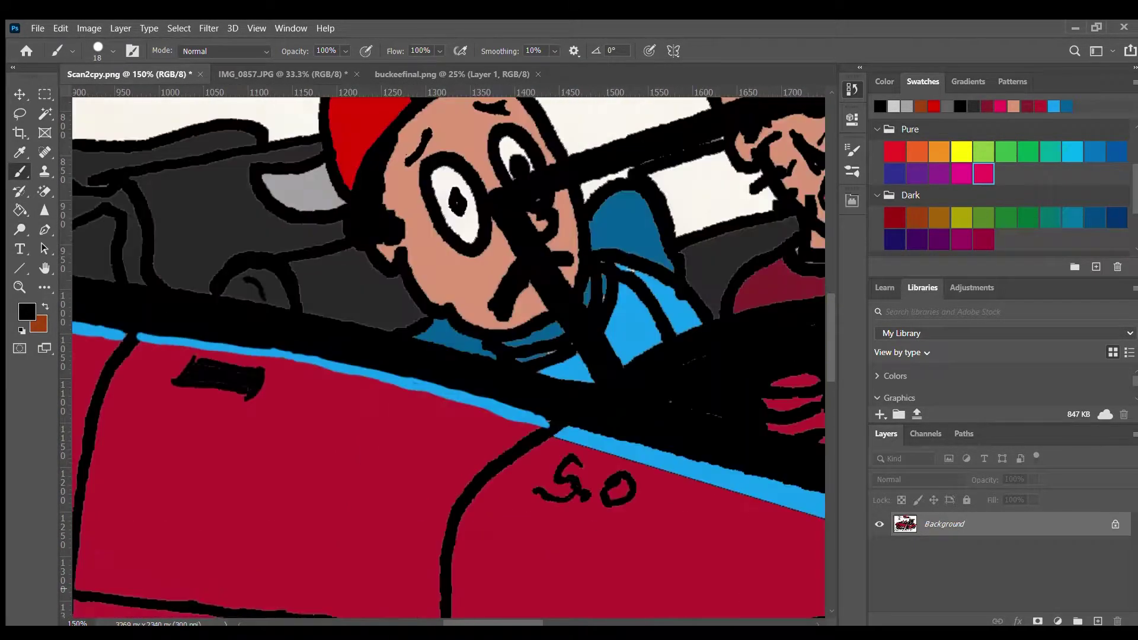
Brush black over the white specks in the outlines of the flying dog's face and the flying maroon cap.
{"action": "left_click_drag", "start_coordinate": [712, 178], "coordinate": [229, 483]}
{"action": "left_click_drag", "start_coordinate": [165, 120], "coordinate": [598, 310]}
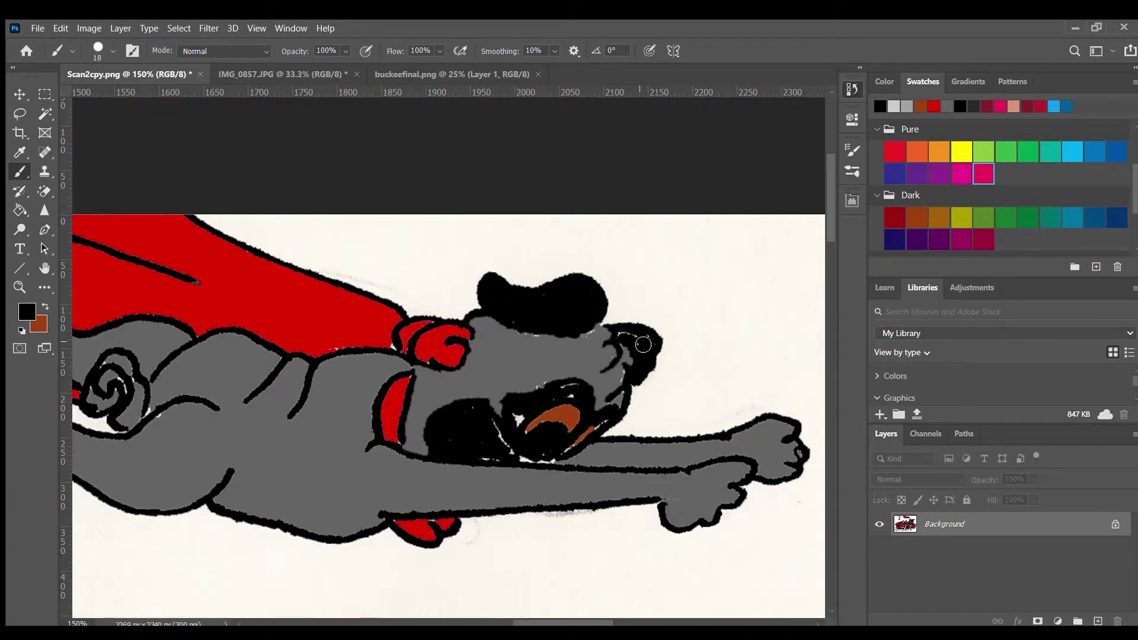
{"action": "left_click_drag", "start_coordinate": [545, 462], "coordinate": [741, 178]}
{"action": "left_click_drag", "start_coordinate": [237, 534], "coordinate": [631, 251]}
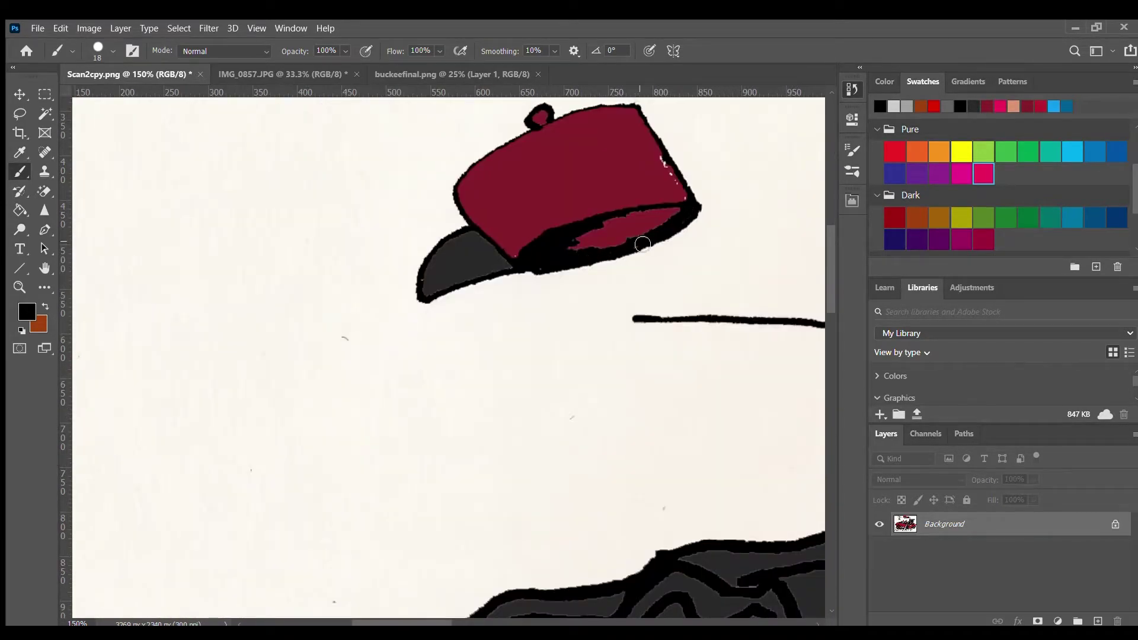
{"action": "left_click_drag", "start_coordinate": [178, 563], "coordinate": [563, 178]}
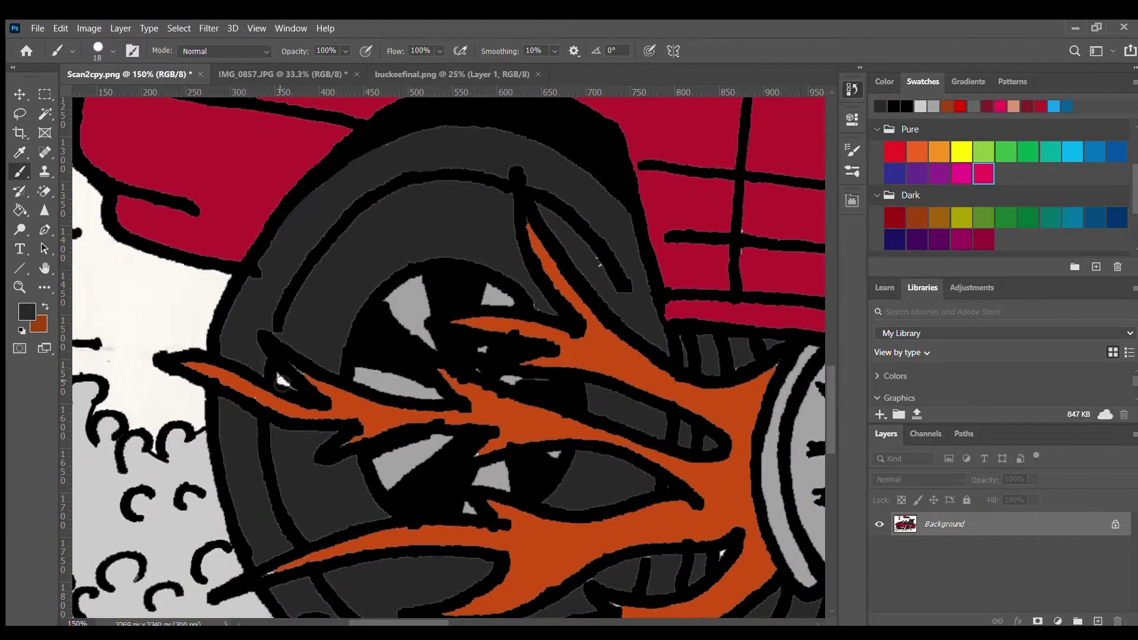
Cover the white gaps in the rear wheel and its flames with the sampled dark grey and orange.
{"action": "left_click_drag", "start_coordinate": [606, 274], "coordinate": [148, 356]}
{"action": "left_click_drag", "start_coordinate": [178, 414], "coordinate": [652, 314]}
{"action": "left_click", "coordinate": [474, 355], "text": "alt"}
{"action": "left_click_drag", "start_coordinate": [825, 520], "coordinate": [826, 376]}
{"action": "left_click", "coordinate": [267, 308], "text": "alt"}
{"action": "left_click_drag", "start_coordinate": [741, 368], "coordinate": [225, 415]}
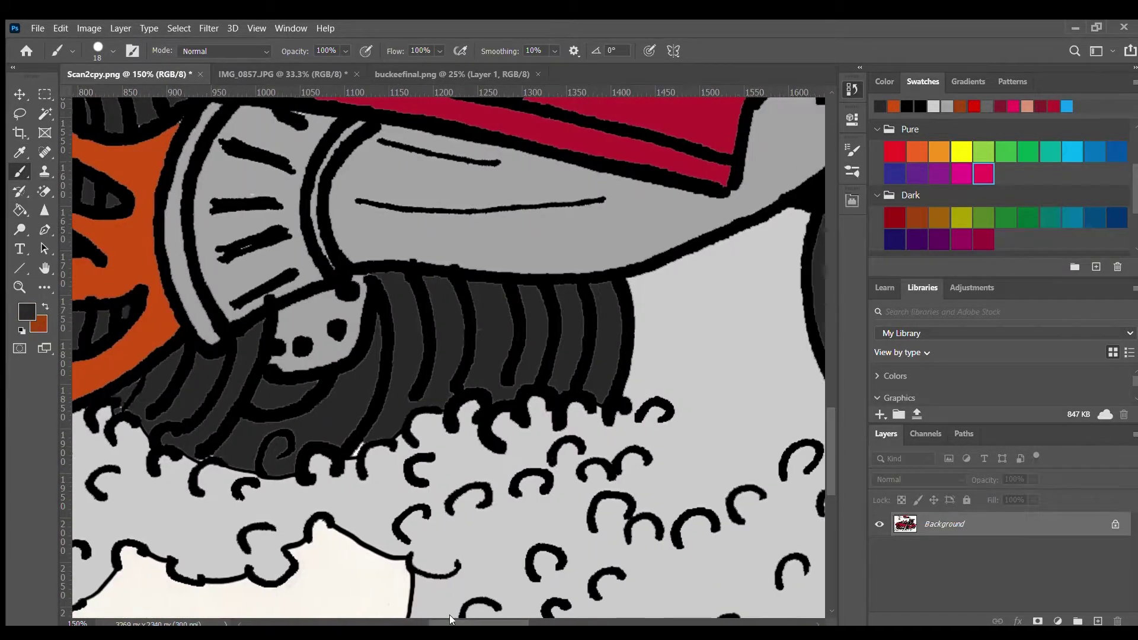
Cover the white gaps in both front wheels, using dark grey on the tyre treads and black between the spokes.
{"action": "left_click_drag", "start_coordinate": [225, 522], "coordinate": [397, 523]}
{"action": "scroll", "coordinate": [409, 504], "scroll_direction": "right", "scroll_amount": 10}
{"action": "scroll", "coordinate": [563, 385], "scroll_direction": "up", "scroll_amount": 4}
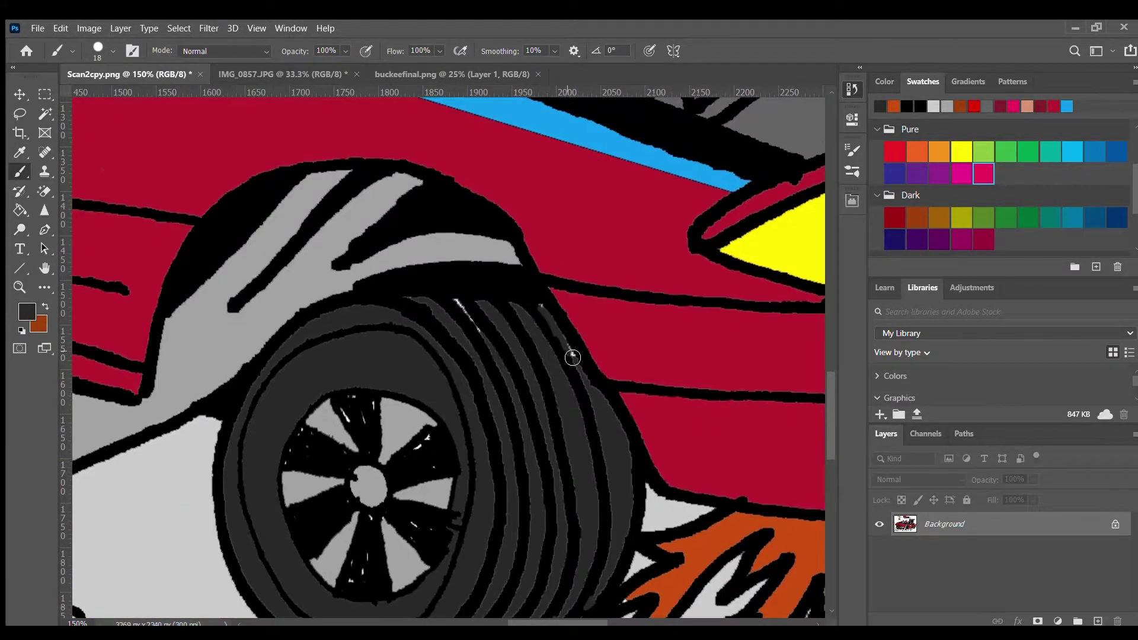
{"action": "left_click", "coordinate": [298, 453], "text": "alt"}
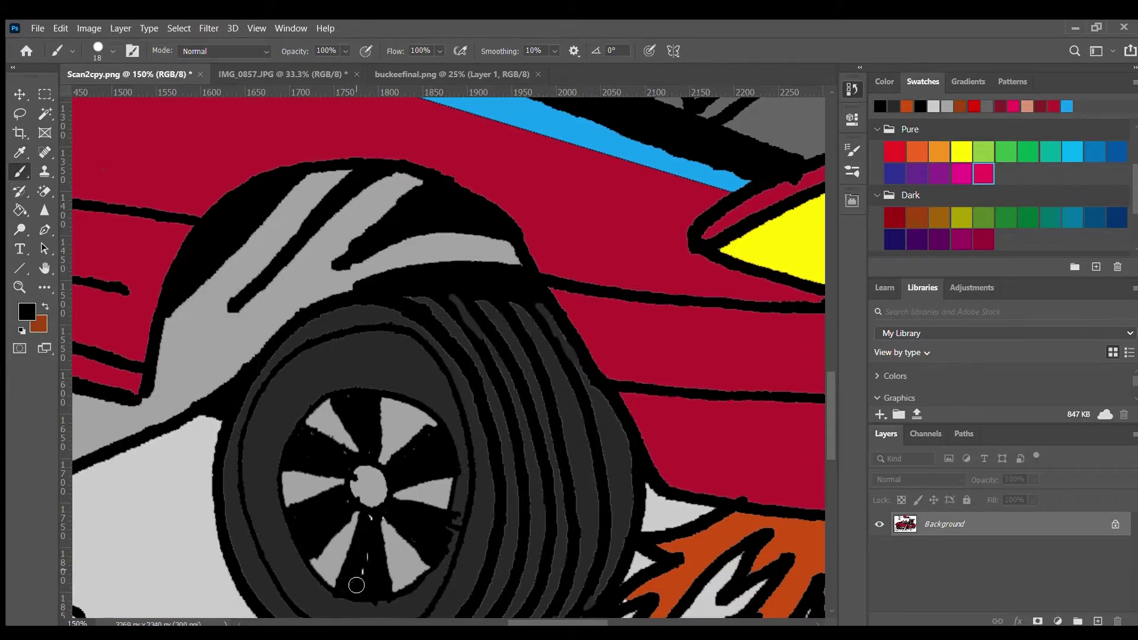
{"action": "scroll", "coordinate": [356, 585], "scroll_direction": "right", "scroll_amount": 20}
{"action": "left_click", "coordinate": [178, 485], "text": "alt"}
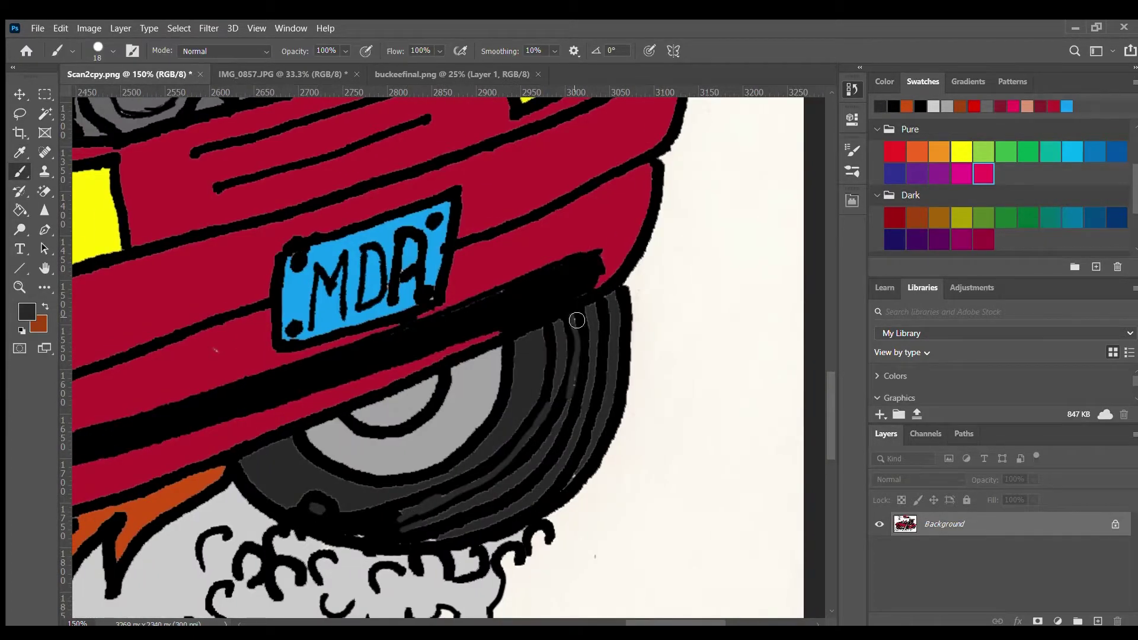
Cover the white gaps around the engine's front pulleys and belt with the sampled black, dark grey and grey.
{"action": "left_click", "coordinate": [262, 478], "text": "alt"}
{"action": "scroll", "coordinate": [187, 525], "scroll_direction": "up", "scroll_amount": 6}
{"action": "scroll", "coordinate": [187, 524], "scroll_direction": "left", "scroll_amount": 1}
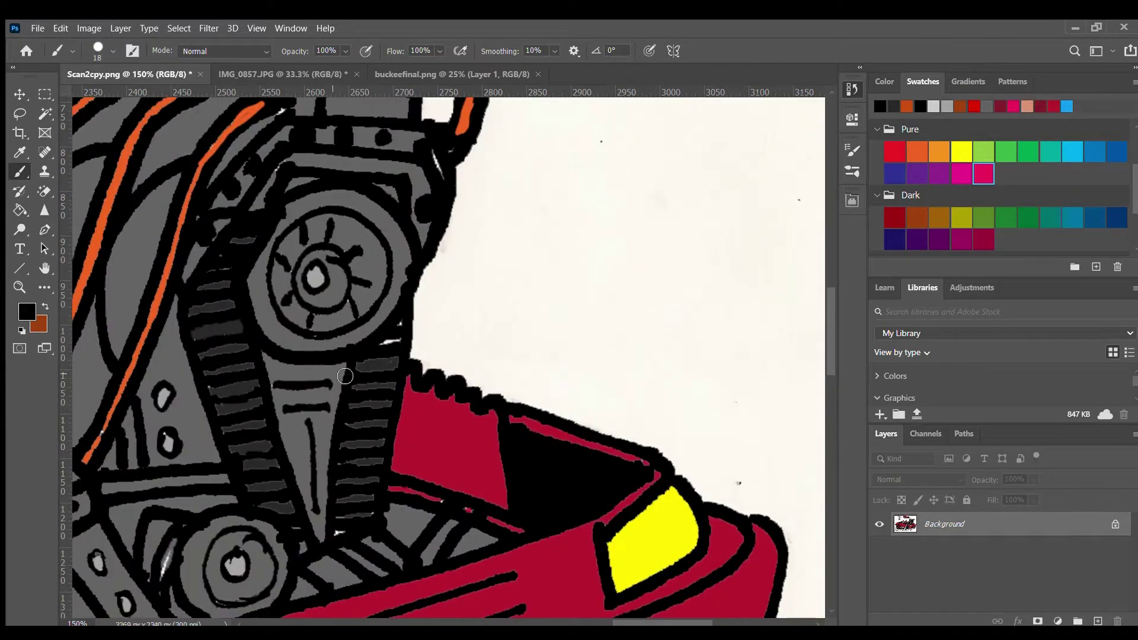
{"action": "left_click", "coordinate": [215, 392], "text": "alt"}
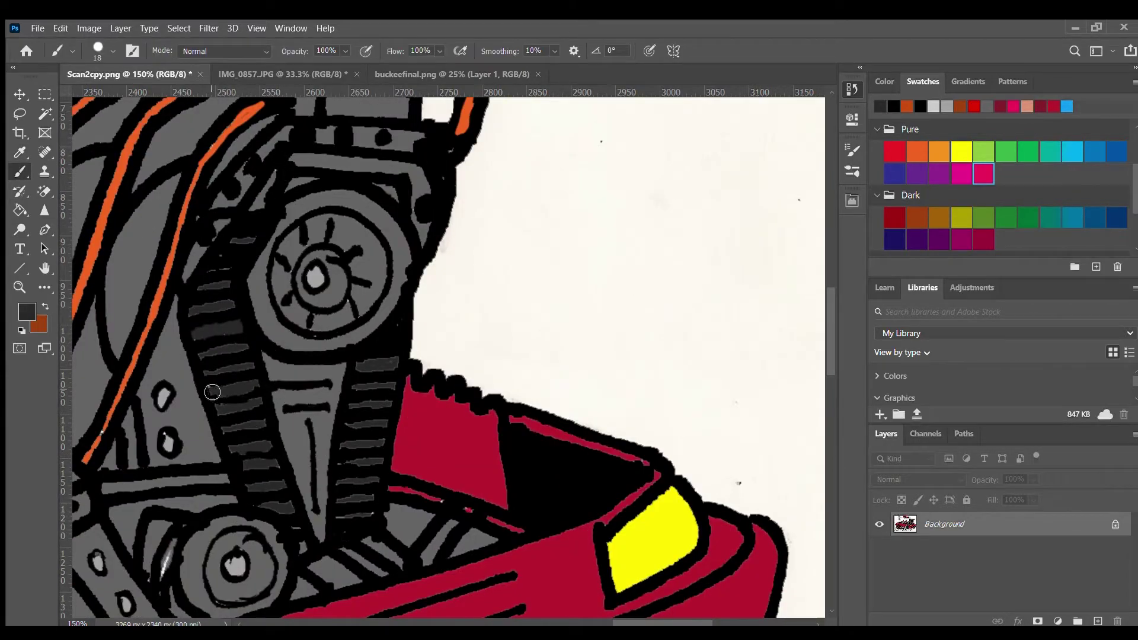
{"action": "left_click", "coordinate": [391, 396], "text": "alt"}
{"action": "left_click", "coordinate": [379, 409], "text": "alt"}
Brush black over the white specks beside the bald man's mouth and along the ribbed hood's scalloped edge.
{"action": "scroll", "coordinate": [315, 363], "scroll_direction": "left", "scroll_amount": 9}
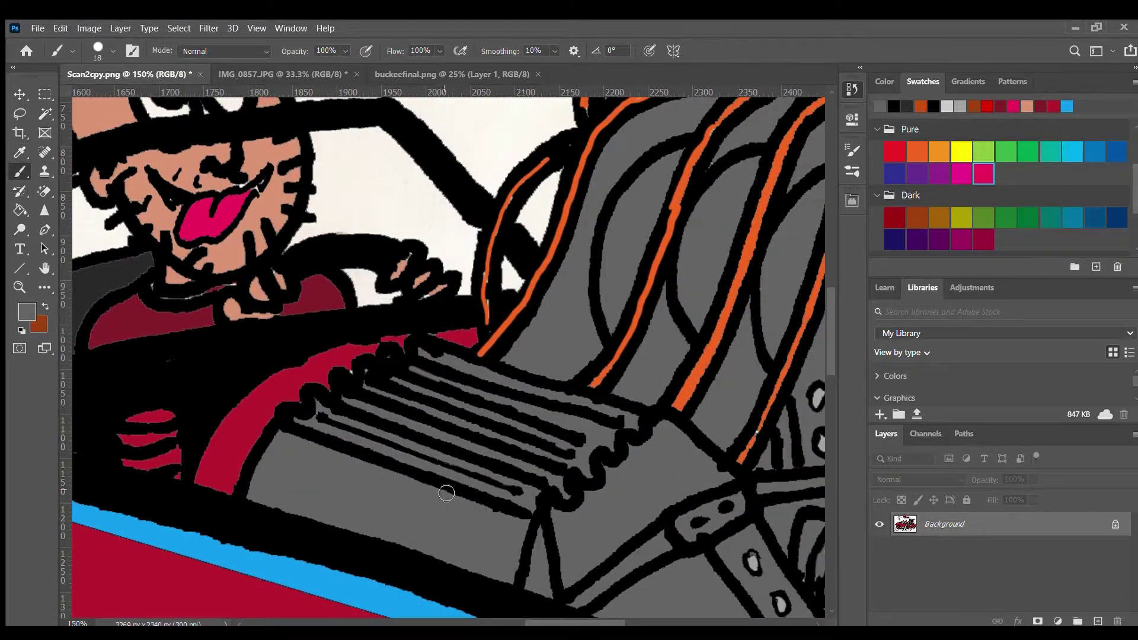
{"action": "left_click", "coordinate": [368, 375], "text": "alt"}
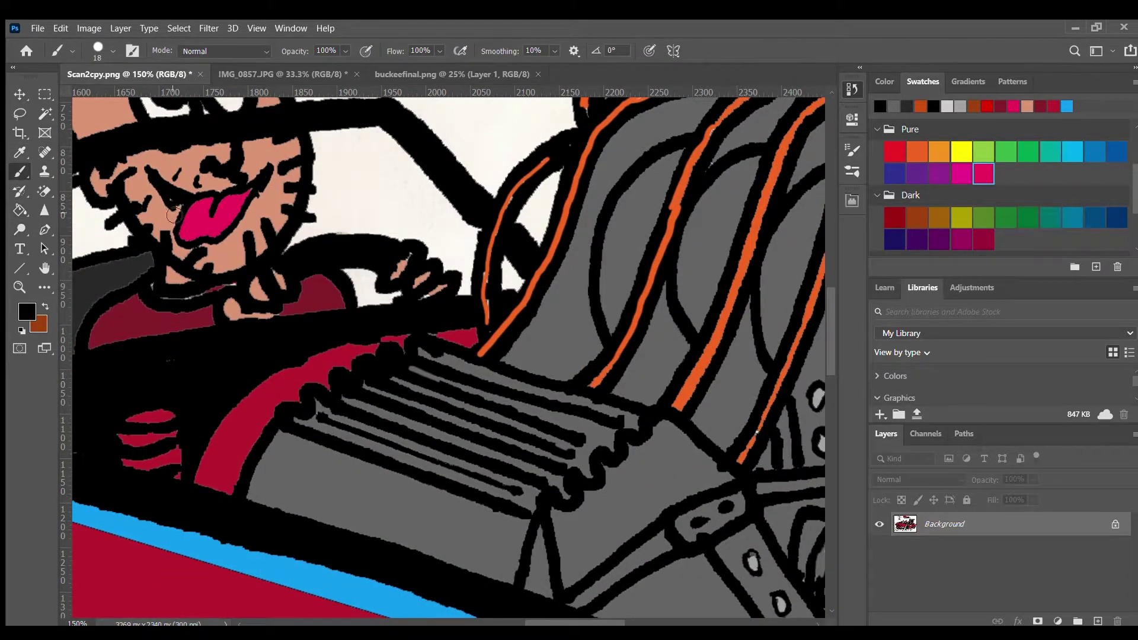
{"action": "scroll", "coordinate": [230, 287], "scroll_direction": "right", "scroll_amount": 11}
{"action": "scroll", "coordinate": [230, 288], "scroll_direction": "down", "scroll_amount": 5}
Brush sampled grey between the intake scoop's grille bars and touch up the engine block below it.
{"action": "scroll", "coordinate": [231, 288], "scroll_direction": "up", "scroll_amount": 12}
{"action": "left_click", "coordinate": [207, 217], "text": "alt"}
{"action": "left_click_drag", "start_coordinate": [207, 217], "coordinate": [199, 323]}
{"action": "left_click_drag", "start_coordinate": [243, 208], "coordinate": [246, 320]}
{"action": "scroll", "coordinate": [421, 599], "scroll_direction": "left", "scroll_amount": 6}
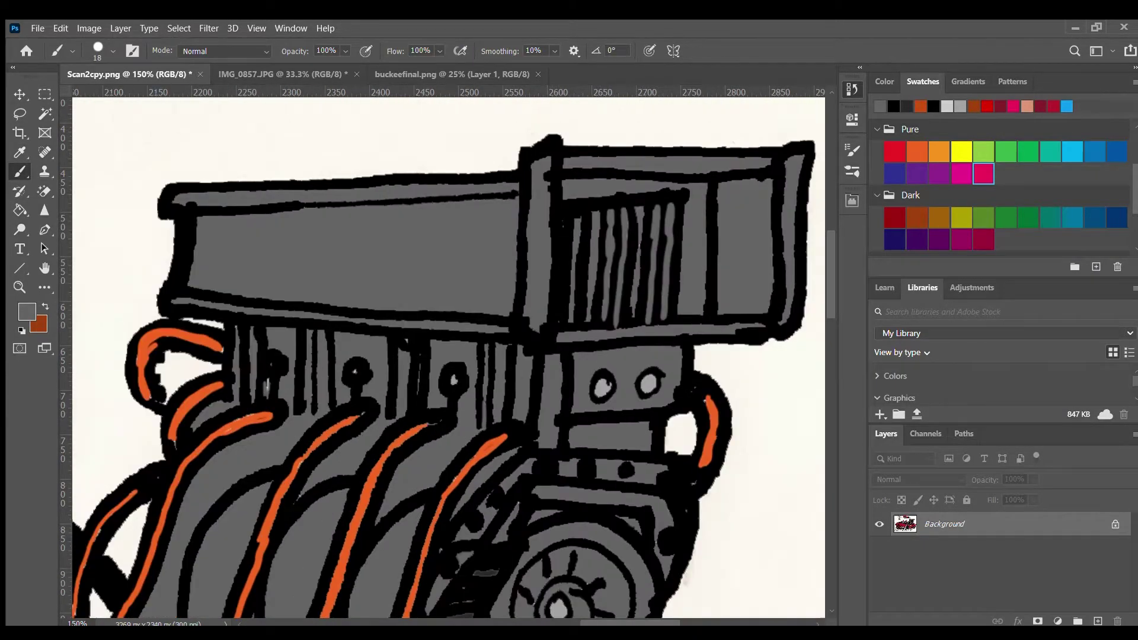
{"action": "left_click", "coordinate": [267, 388], "text": "alt"}
Cover the white gaps in the flying dog's curled tail and repaint its lower lip in brown.
{"action": "scroll", "coordinate": [197, 502], "scroll_direction": "left", "scroll_amount": 10}
{"action": "scroll", "coordinate": [197, 502], "scroll_direction": "up", "scroll_amount": 5}
{"action": "left_click", "coordinate": [299, 312], "text": "alt"}
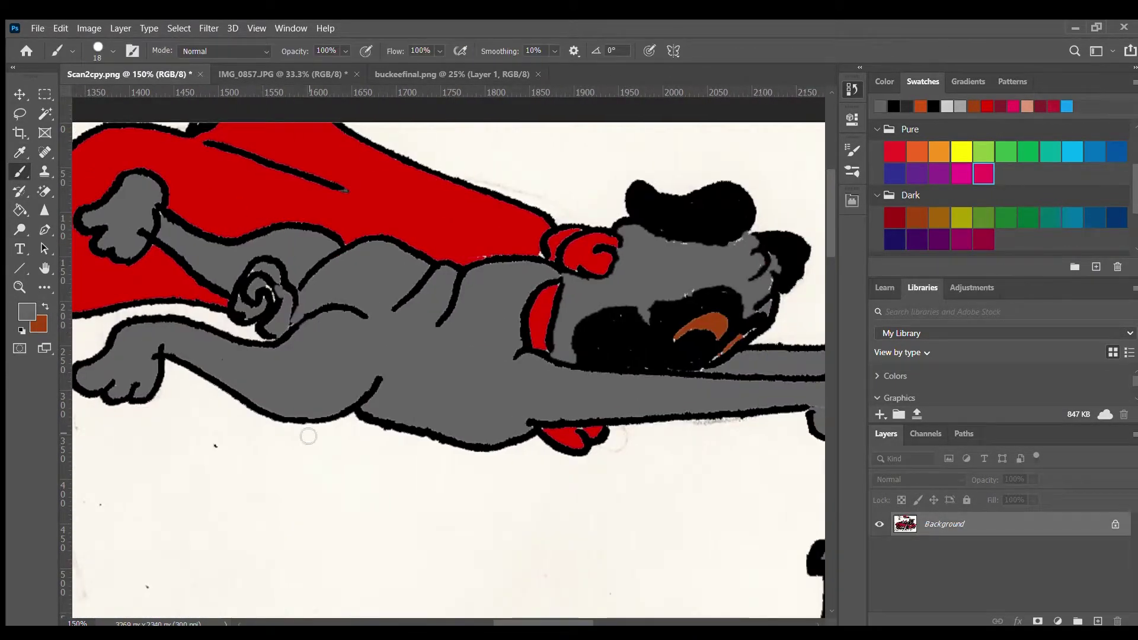
{"action": "left_click", "coordinate": [266, 297]}
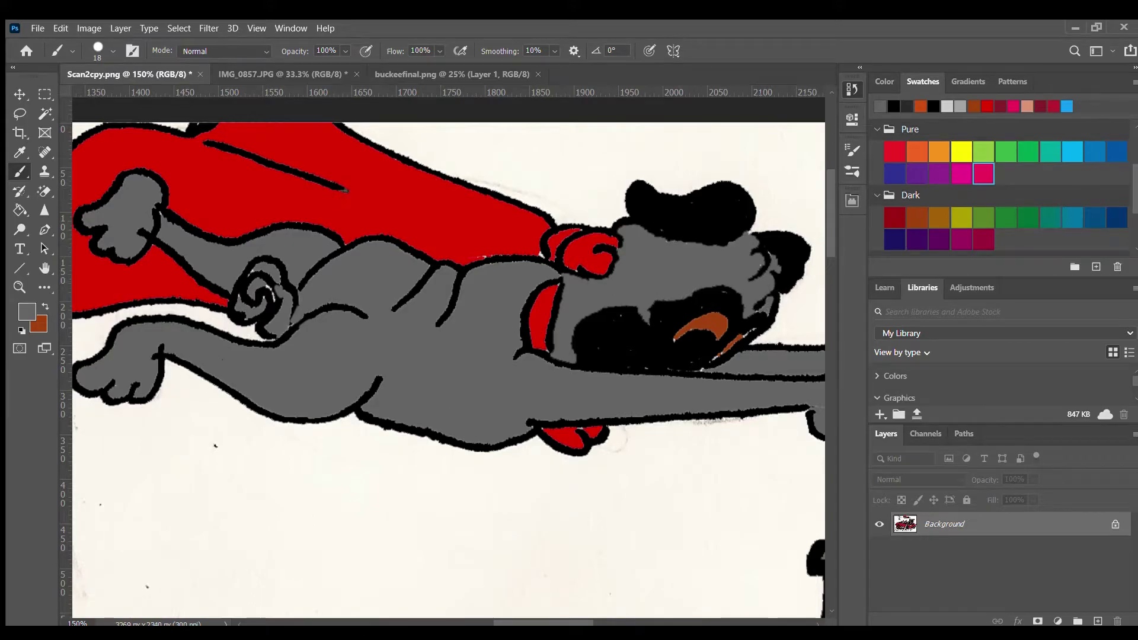
{"action": "left_click", "coordinate": [268, 295], "text": "alt"}
{"action": "key", "text": "x"}
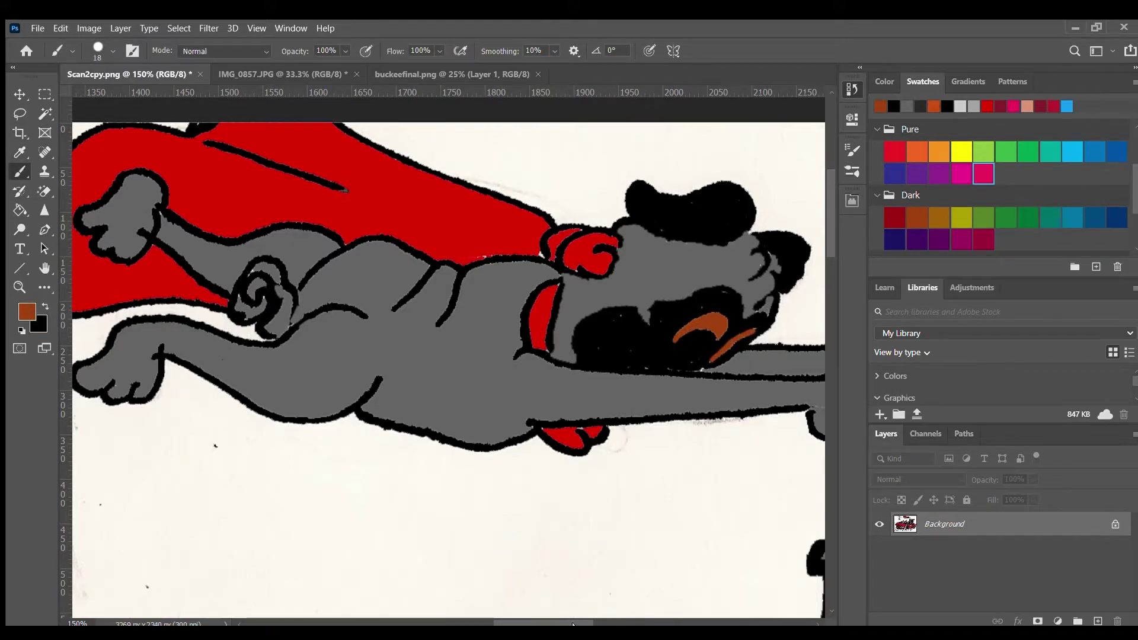
Touch up the light gaps in the flying dog's cape with the sampled red.
{"action": "scroll", "coordinate": [473, 343], "scroll_direction": "up", "scroll_amount": 3}
{"action": "left_click", "coordinate": [472, 343], "text": "alt"}
{"action": "scroll", "coordinate": [472, 343], "scroll_direction": "left", "scroll_amount": 6}
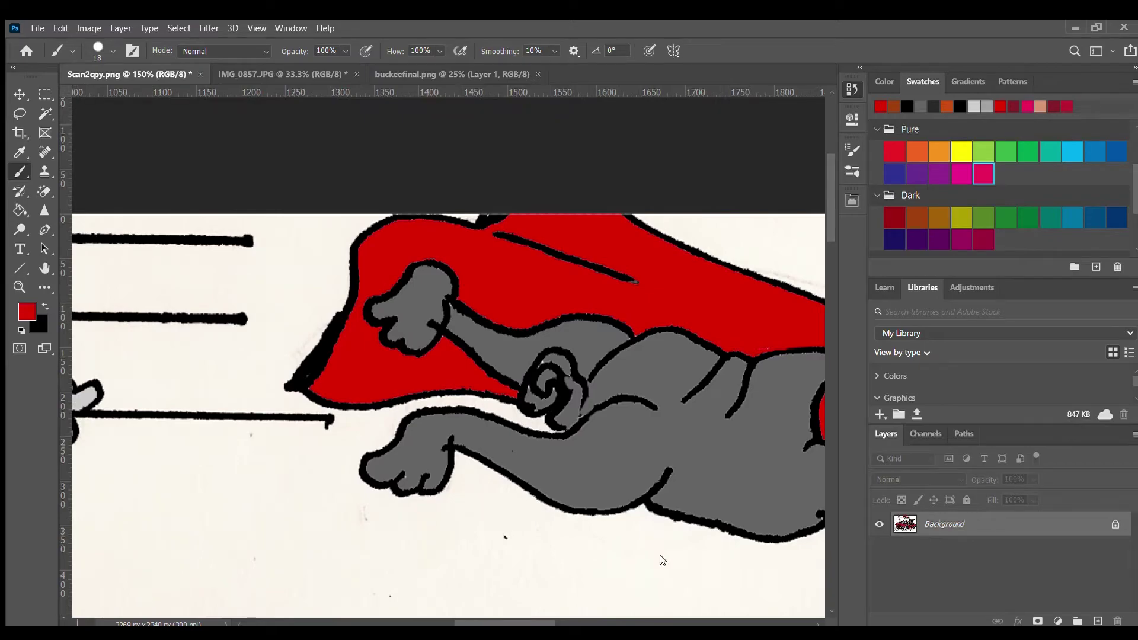
{"action": "key", "text": "ctrl+0"}
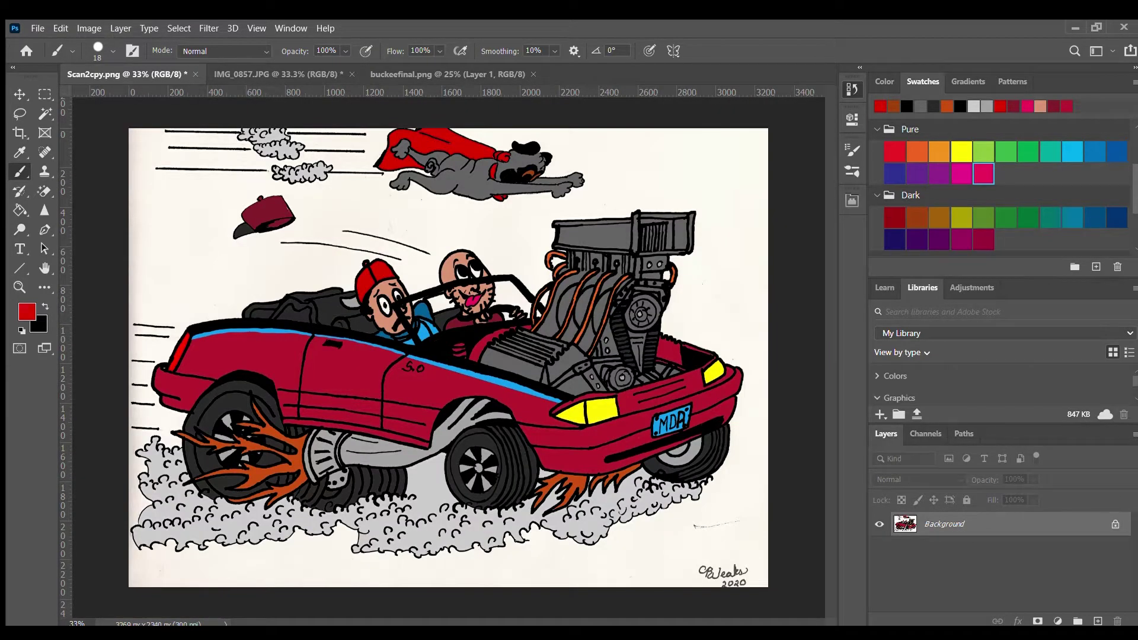
Fill the paper background around the car with the dark green swatch.
{"action": "key", "text": "ctrl+plus"}
{"action": "key", "text": "ctrl+plus"}
{"action": "key", "text": "ctrl+plus"}
{"action": "key", "text": "ctrl+plus"}
{"action": "key", "text": "x"}
{"action": "key", "text": "g"}
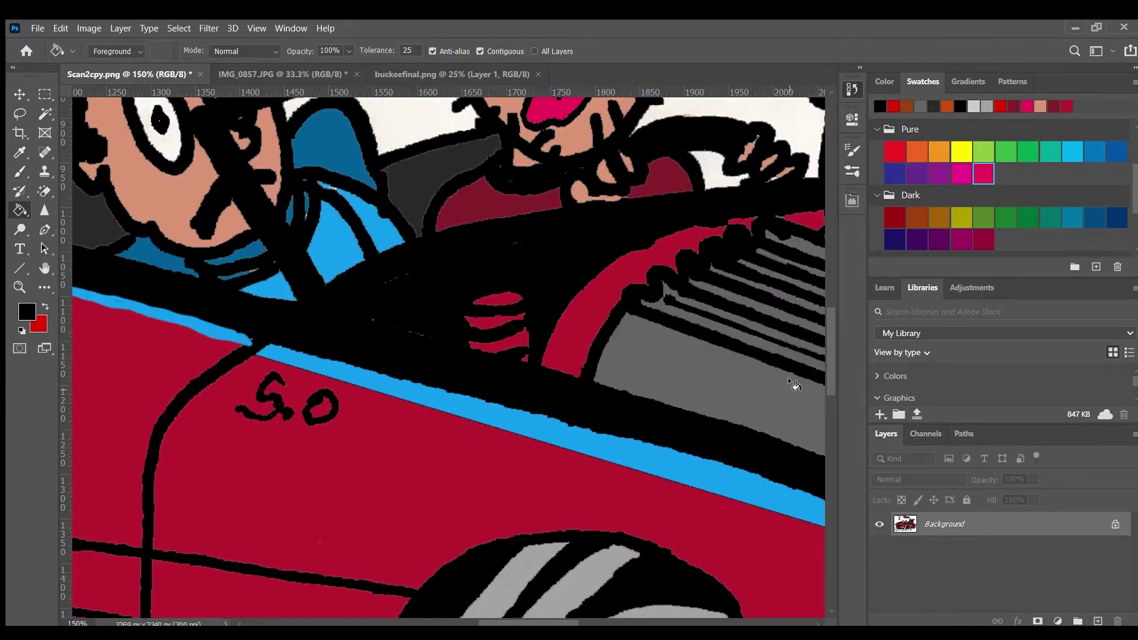
{"action": "scroll", "coordinate": [631, 376], "scroll_direction": "down", "scroll_amount": 15}
{"action": "scroll", "coordinate": [631, 376], "scroll_direction": "right", "scroll_amount": 15}
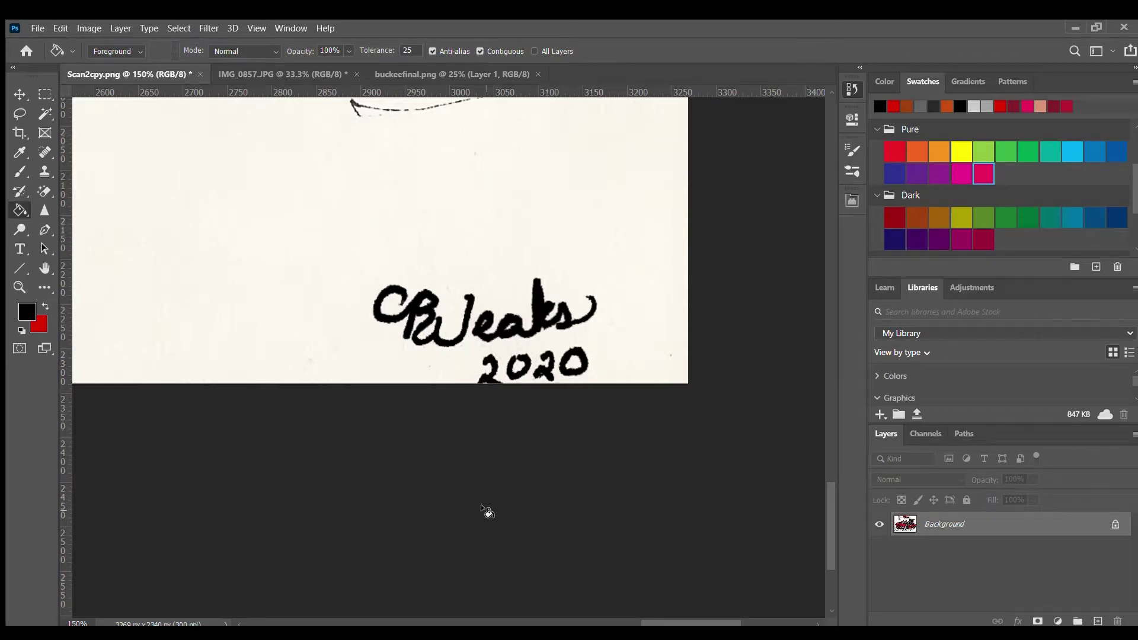
{"action": "left_click", "coordinate": [1028, 217]}
{"action": "scroll", "coordinate": [448, 238], "scroll_direction": "left", "scroll_amount": 5}
{"action": "left_click", "coordinate": [603, 179]}
{"action": "key", "text": "ctrl+0"}
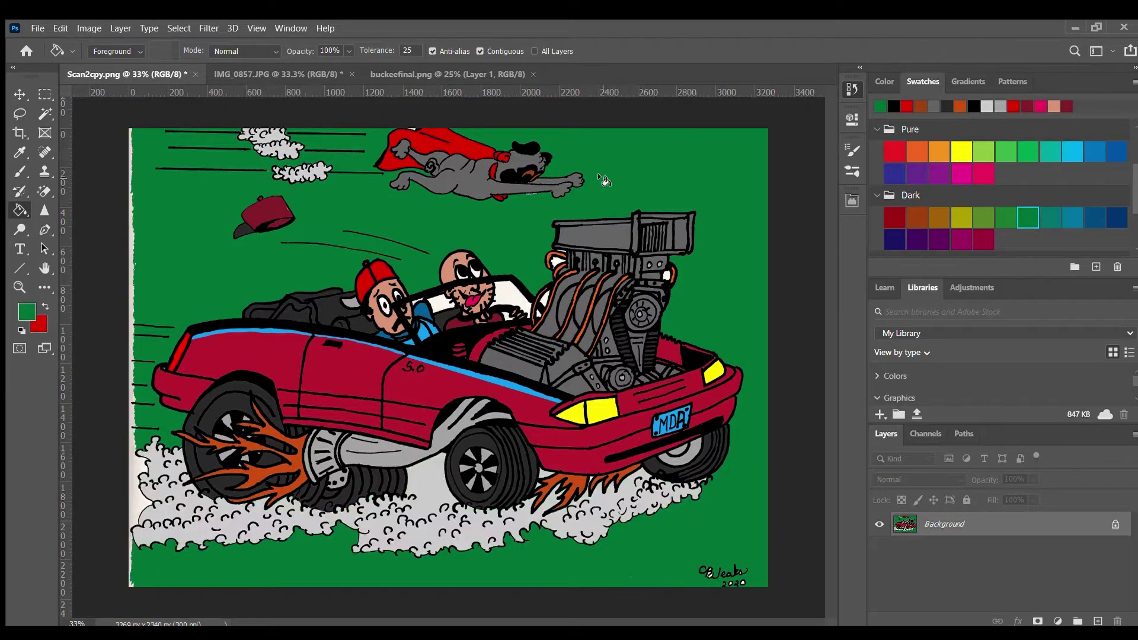
Close the gap in the rear dust cloud's outline with black and fill the page's unfilled left margin with green.
{"action": "key", "text": "ctrl+plus"}
{"action": "key", "text": "ctrl+plus"}
{"action": "key", "text": "ctrl+plus"}
{"action": "key", "text": "ctrl+plus"}
{"action": "scroll", "coordinate": [449, 356], "scroll_direction": "left", "scroll_amount": 10}
{"action": "scroll", "coordinate": [449, 355], "scroll_direction": "down", "scroll_amount": 10}
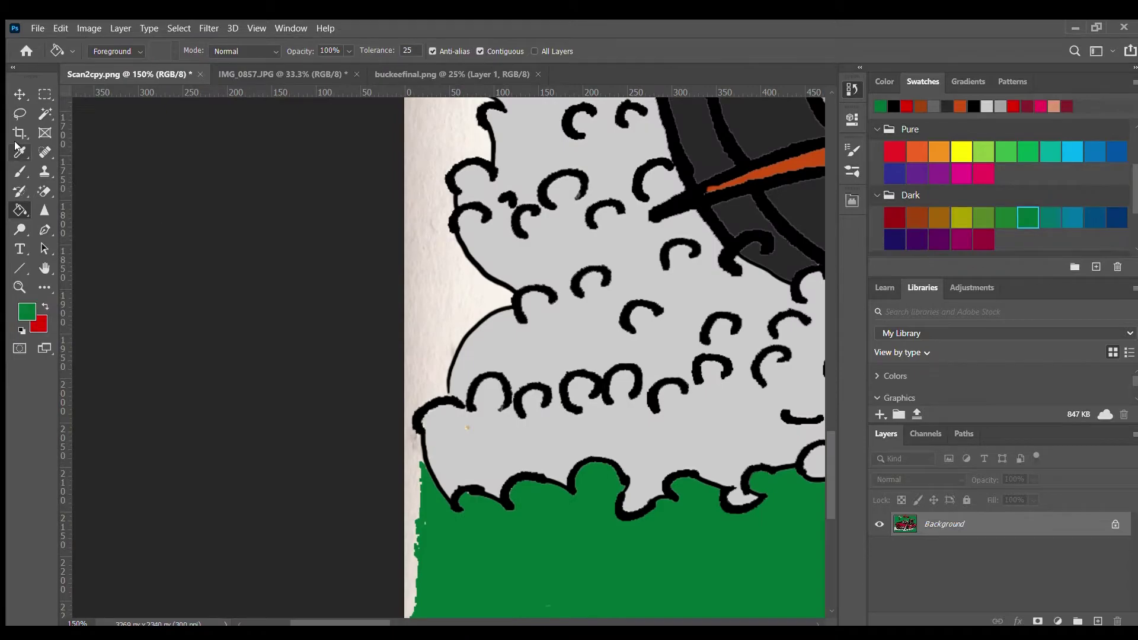
{"action": "key", "text": "b"}
{"action": "key", "text": "g"}
{"action": "left_click", "coordinate": [445, 385]}
{"action": "key", "text": "ctrl+z"}
{"action": "left_click", "coordinate": [427, 296]}
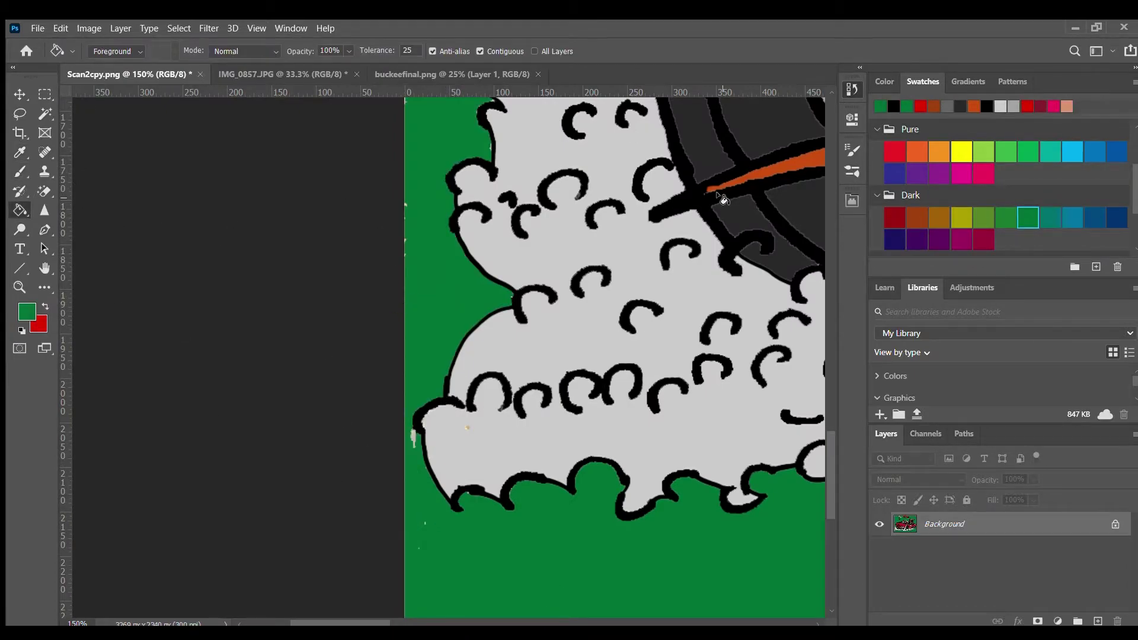
Reduce the brush to 37 px and paint green over leftover light specks along the page's left margin.
{"action": "scroll", "coordinate": [820, 369], "scroll_direction": "up", "scroll_amount": 20}
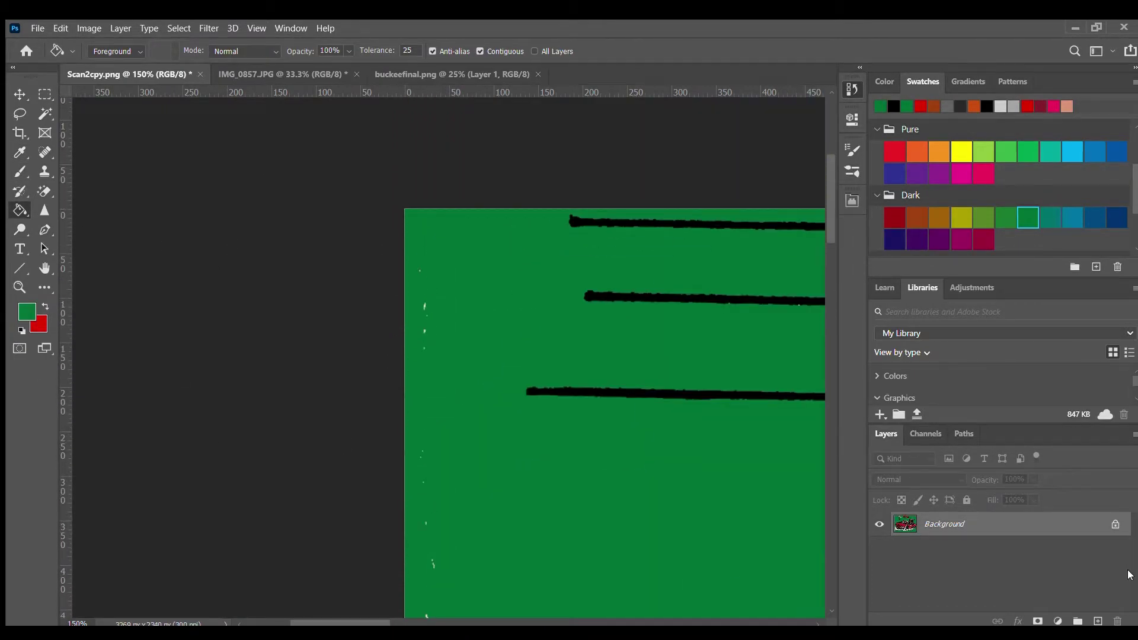
{"action": "key", "text": "b"}
{"action": "scroll", "coordinate": [818, 255], "scroll_direction": "down", "scroll_amount": 15}
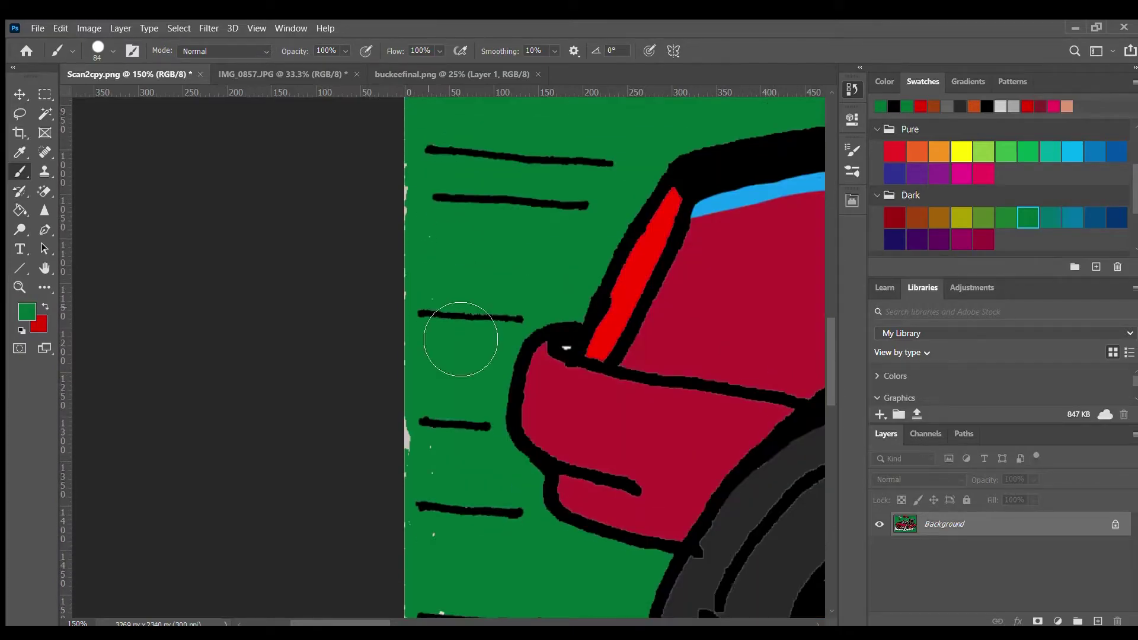
{"action": "scroll", "coordinate": [404, 437], "scroll_direction": "down", "scroll_amount": 5}
{"action": "key", "text": "bracketleft"}
{"action": "key", "text": "bracketleft"}
{"action": "key", "text": "bracketleft"}
{"action": "key", "text": "bracketleft"}
{"action": "key", "text": "bracketleft"}
{"action": "scroll", "coordinate": [453, 285], "scroll_direction": "up", "scroll_amount": 3}
{"action": "scroll", "coordinate": [457, 190], "scroll_direction": "down", "scroll_amount": 5}
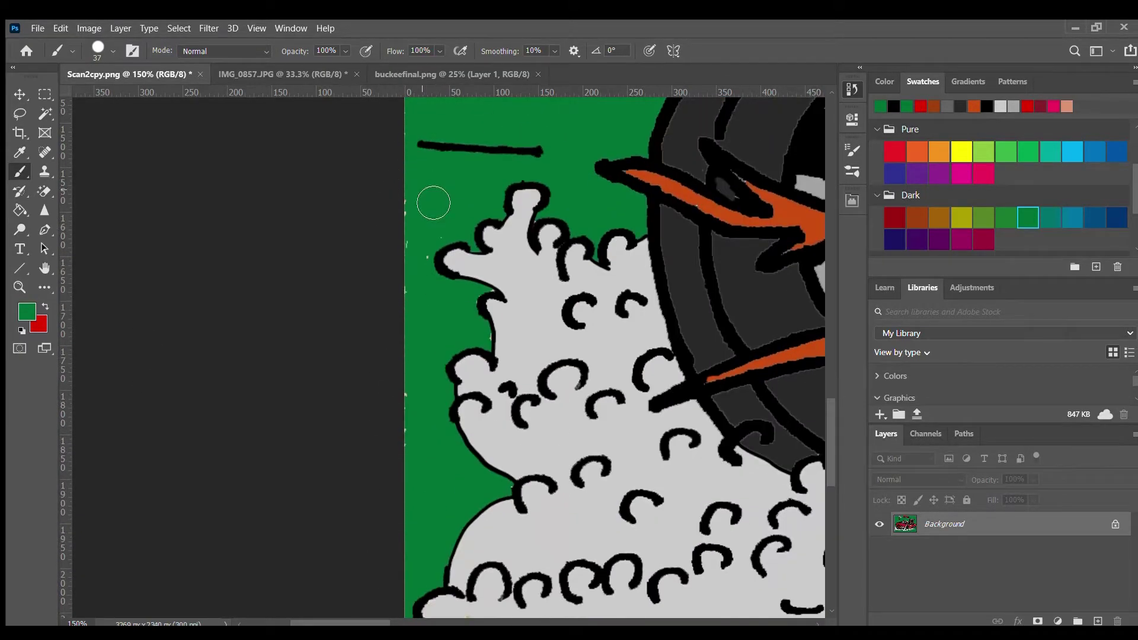
{"action": "scroll", "coordinate": [813, 241], "scroll_direction": "right", "scroll_amount": 15}
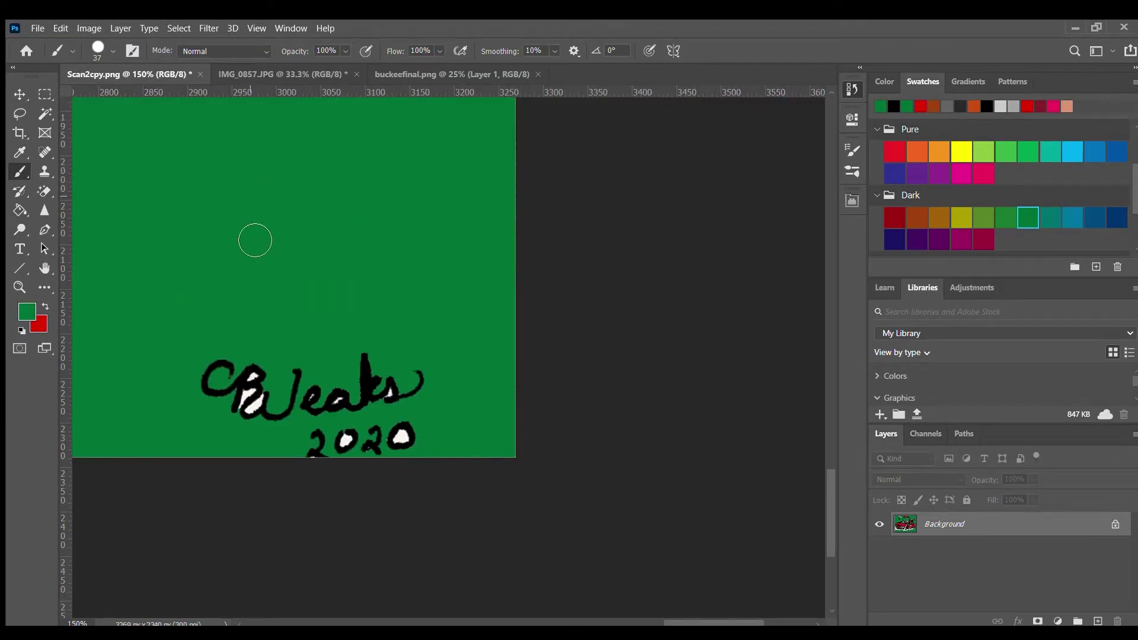
Fill the white gaps inside the signature's letters and the 2020 date with green.
{"action": "left_click", "coordinate": [14, 209]}
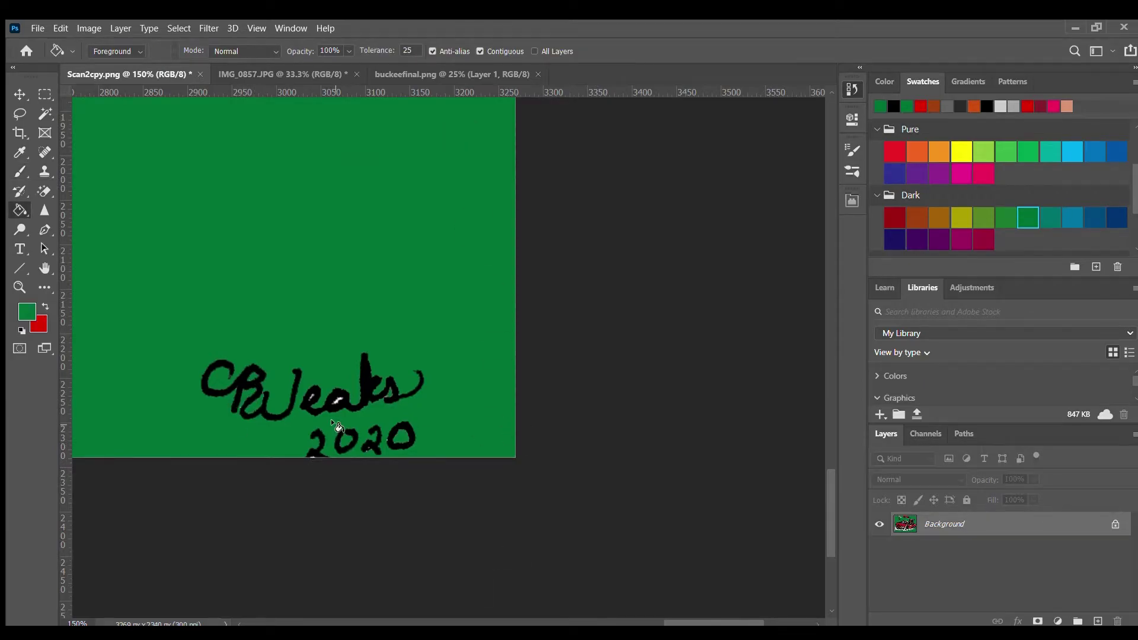
{"action": "key", "text": "ctrl+0"}
{"action": "key", "text": "ctrl+plus"}
{"action": "key", "text": "ctrl+plus"}
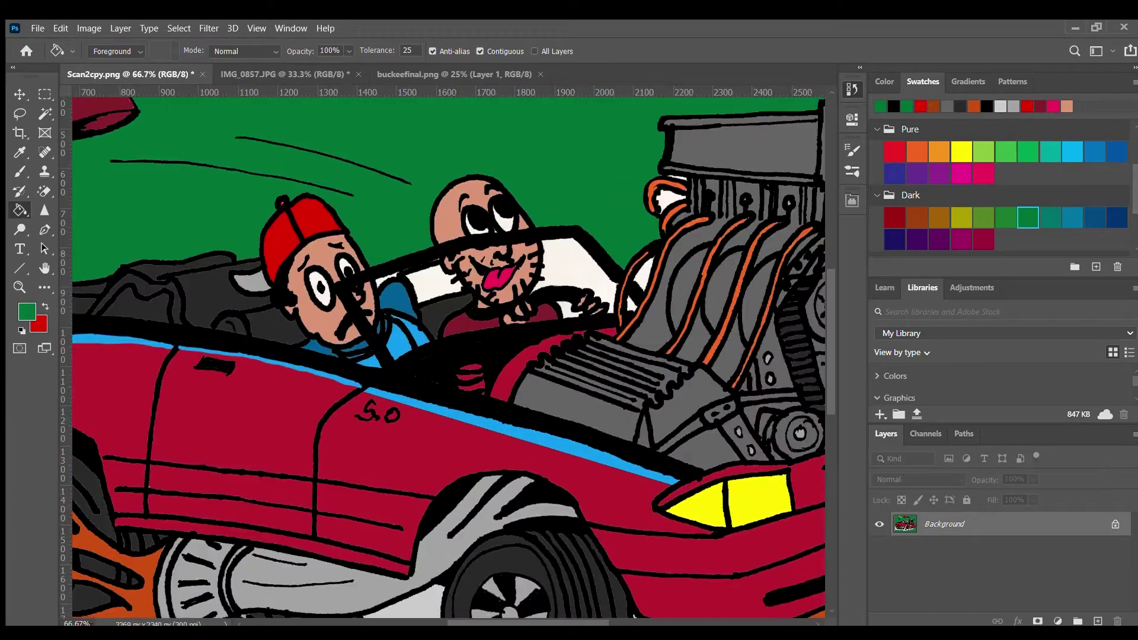
Fill the white windshield openings and the gaps around the engine's orange hoses with green.
{"action": "left_click", "coordinate": [668, 343]}
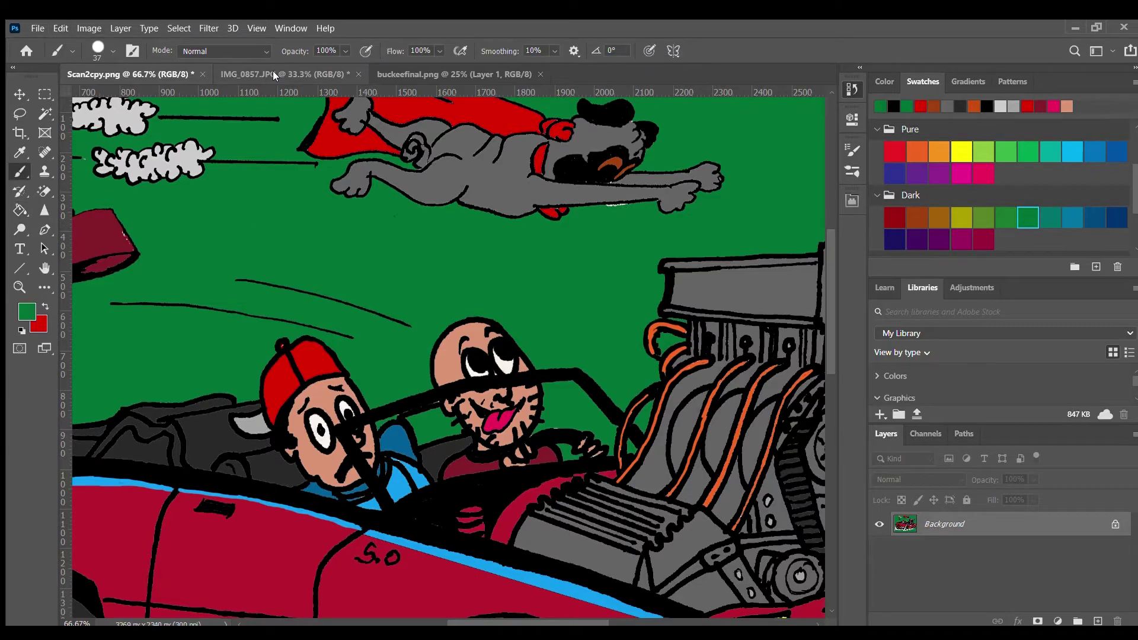
{"action": "scroll", "coordinate": [622, 216], "scroll_direction": "up", "scroll_amount": 3}
{"action": "scroll", "coordinate": [407, 624], "scroll_direction": "left", "scroll_amount": 10}
{"action": "key", "text": "ctrl+0"}
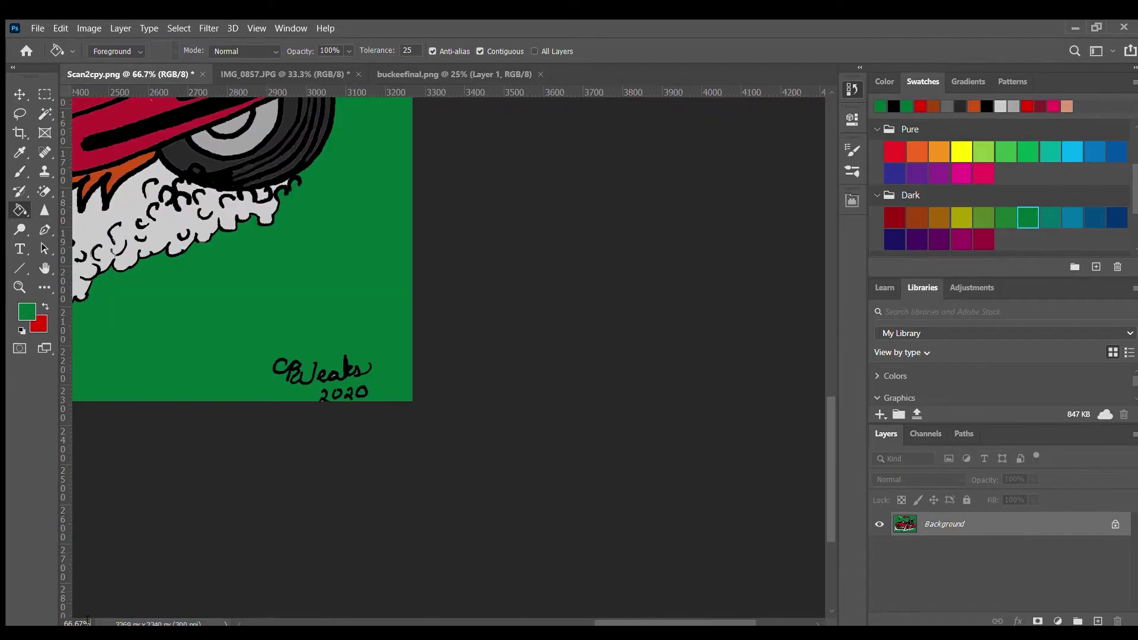
Erase the green background to transparency, including the windshield openings and the gaps around the engine hoses.
{"action": "key", "text": "e"}
{"action": "left_click", "coordinate": [163, 221]}
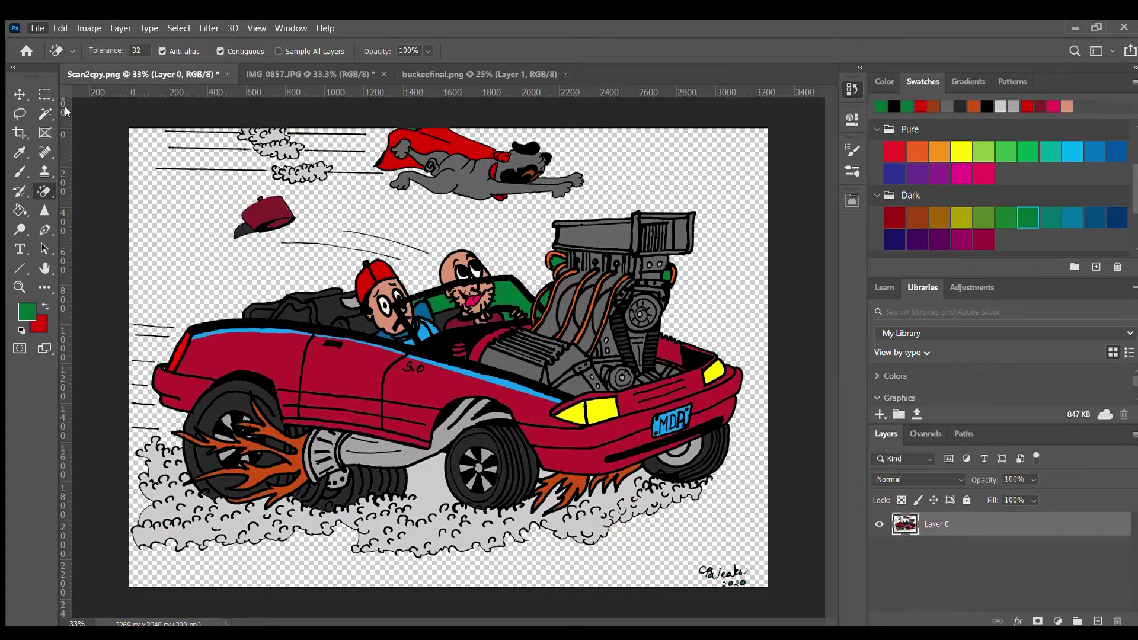
{"action": "key", "text": "ctrl+plus"}
{"action": "left_click", "coordinate": [590, 271]}
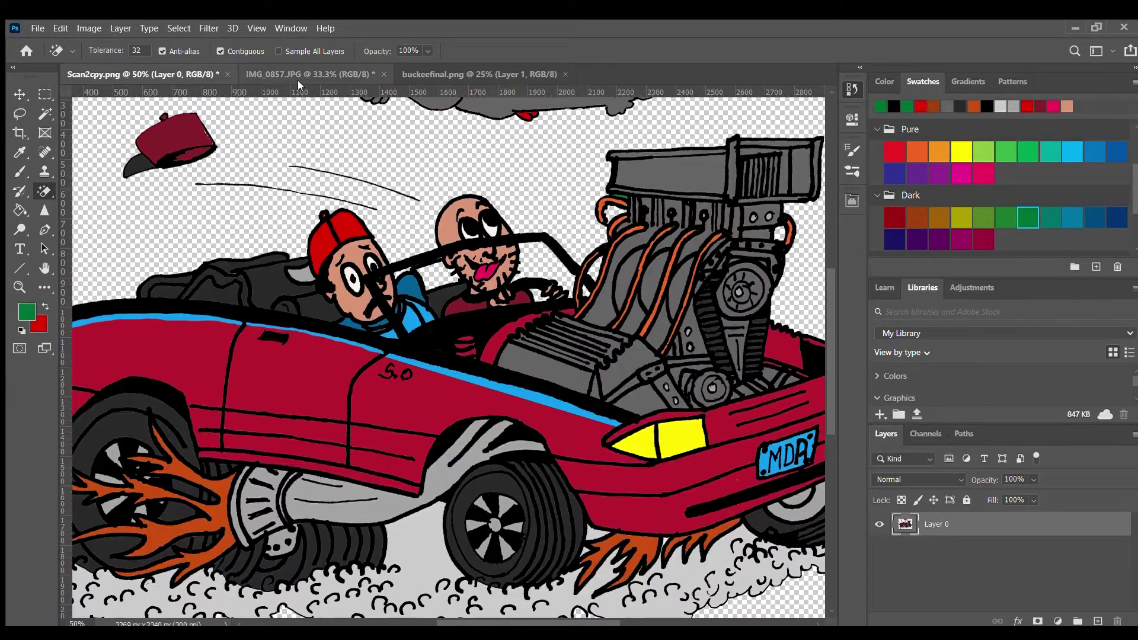
{"action": "key", "text": "ctrl+z"}
Clear the green from the date's last zero and paint the small green gaps in the signature's letters black.
{"action": "scroll", "coordinate": [451, 355], "scroll_direction": "up", "scroll_amount": 3}
{"action": "scroll", "coordinate": [451, 356], "scroll_direction": "left", "scroll_amount": 5}
{"action": "key", "text": "ctrl+plus"}
{"action": "key", "text": "ctrl+plus"}
{"action": "key", "text": "ctrl+plus"}
{"action": "key", "text": "ctrl+plus"}
{"action": "scroll", "coordinate": [696, 575], "scroll_direction": "down", "scroll_amount": 5}
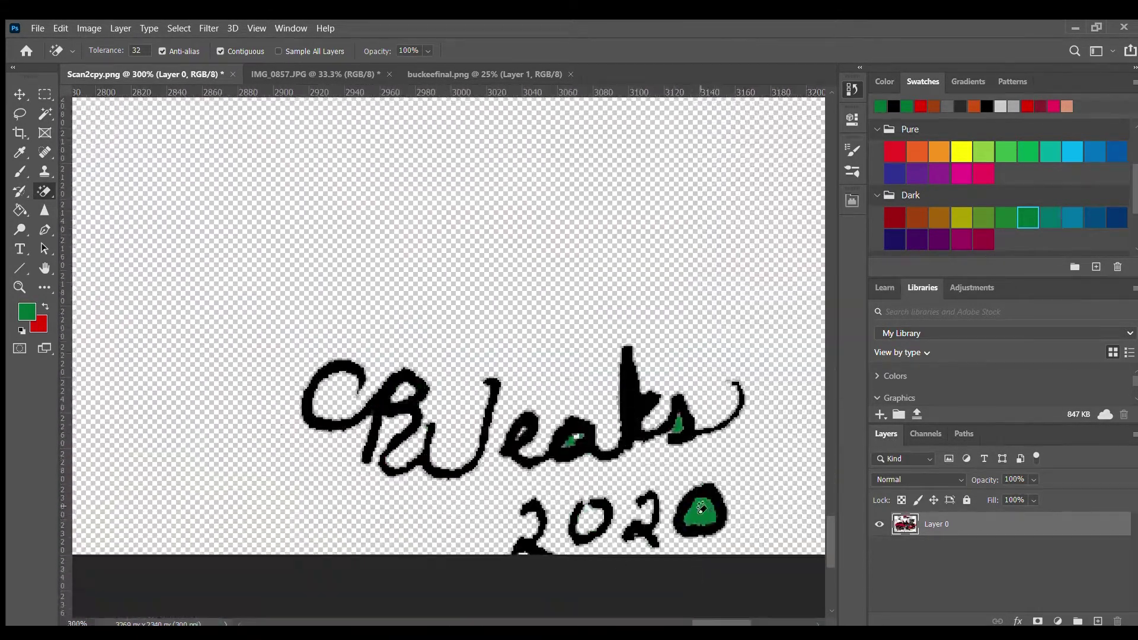
{"action": "key", "text": "b"}
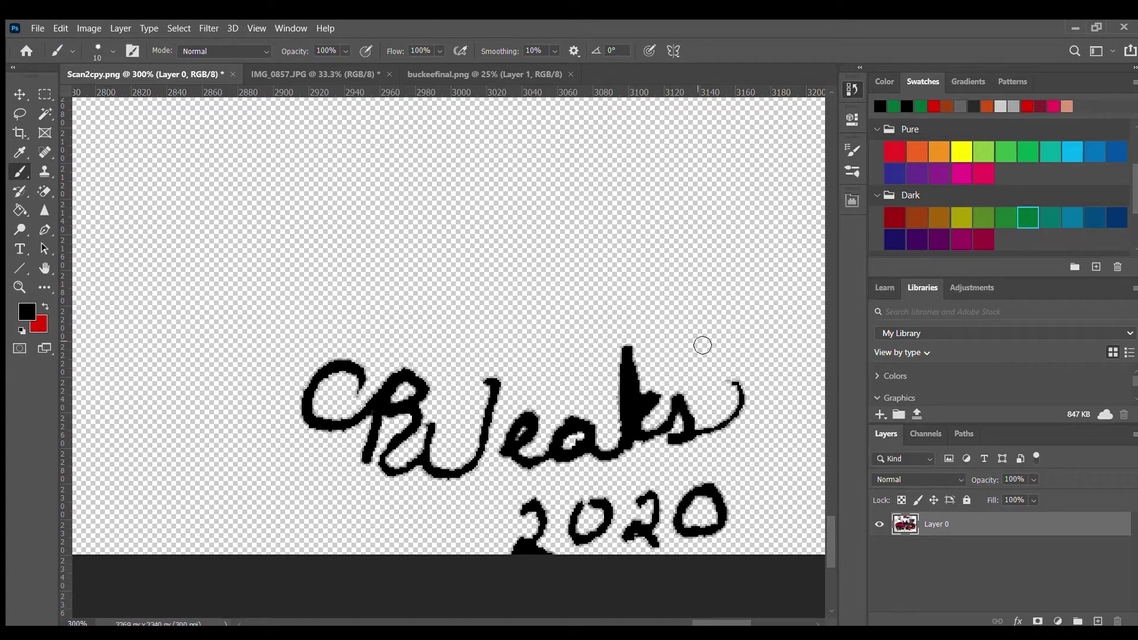
{"action": "scroll", "coordinate": [702, 345], "scroll_direction": "up", "scroll_amount": 10}
Erase the flying dog, the upper dust puffs and the motion lines above the car with the Eraser.
{"action": "key", "text": "e"}
{"action": "key", "text": "ctrl+minus"}
{"action": "key", "text": "ctrl+minus"}
{"action": "key", "text": "ctrl+minus"}
{"action": "key", "text": "ctrl+minus"}
{"action": "key", "text": "ctrl+minus"}
{"action": "key", "text": "ctrl+minus"}
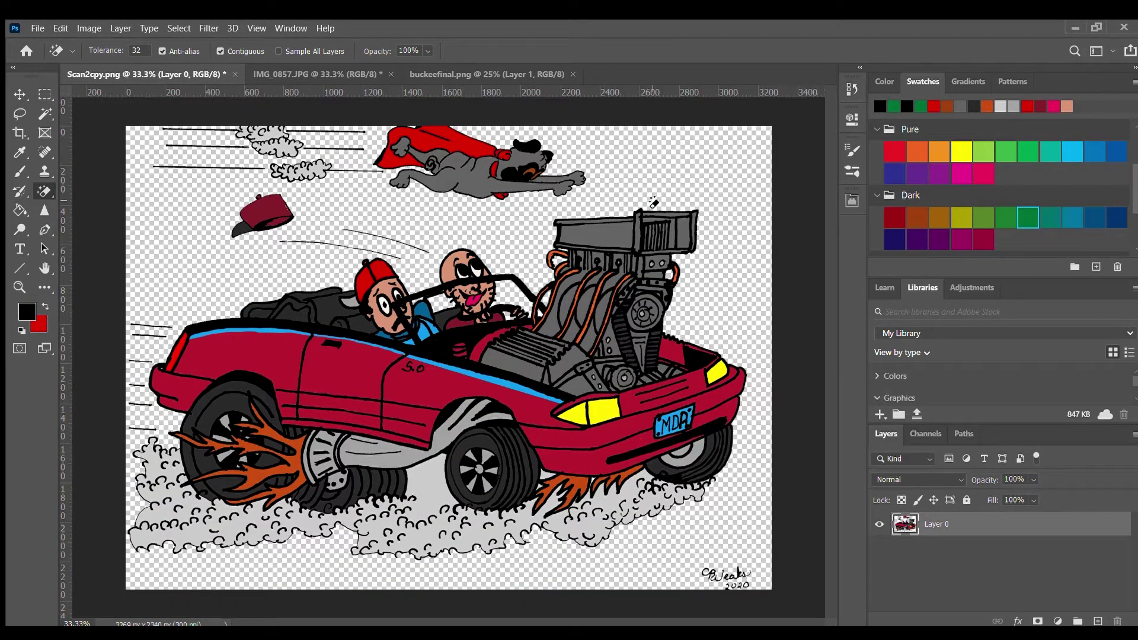
{"action": "key", "text": "shift+e"}
{"action": "mouse_move", "coordinate": [163, 131]}
{"action": "left_mouse_down"}
{"action": "mouse_move", "coordinate": [332, 172]}
{"action": "mouse_move", "coordinate": [584, 184]}
{"action": "left_mouse_up"}
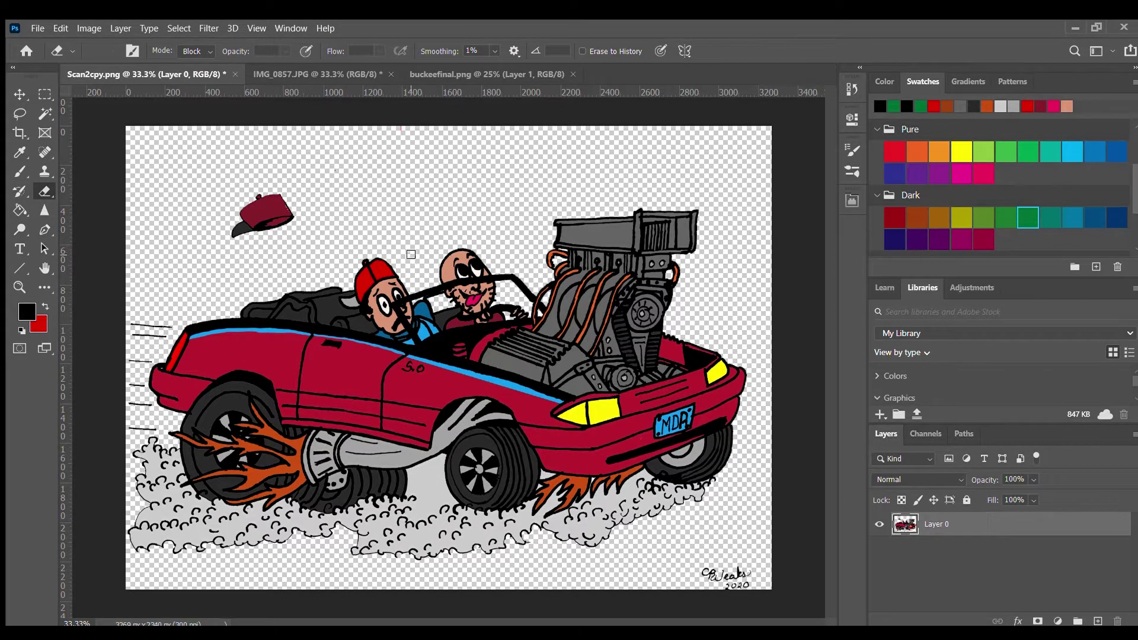
Erase the flying maroon cap's underside and trim the excess black along its lower edge.
{"action": "scroll", "coordinate": [225, 198], "scroll_direction": "up", "scroll_amount": 4}
{"action": "left_click_drag", "start_coordinate": [414, 356], "coordinate": [555, 356]}
{"action": "mouse_move", "coordinate": [516, 332]}
{"action": "left_mouse_down"}
{"action": "mouse_move", "coordinate": [664, 287]}
{"action": "mouse_move", "coordinate": [507, 351]}
{"action": "mouse_move", "coordinate": [595, 296]}
{"action": "left_mouse_up"}
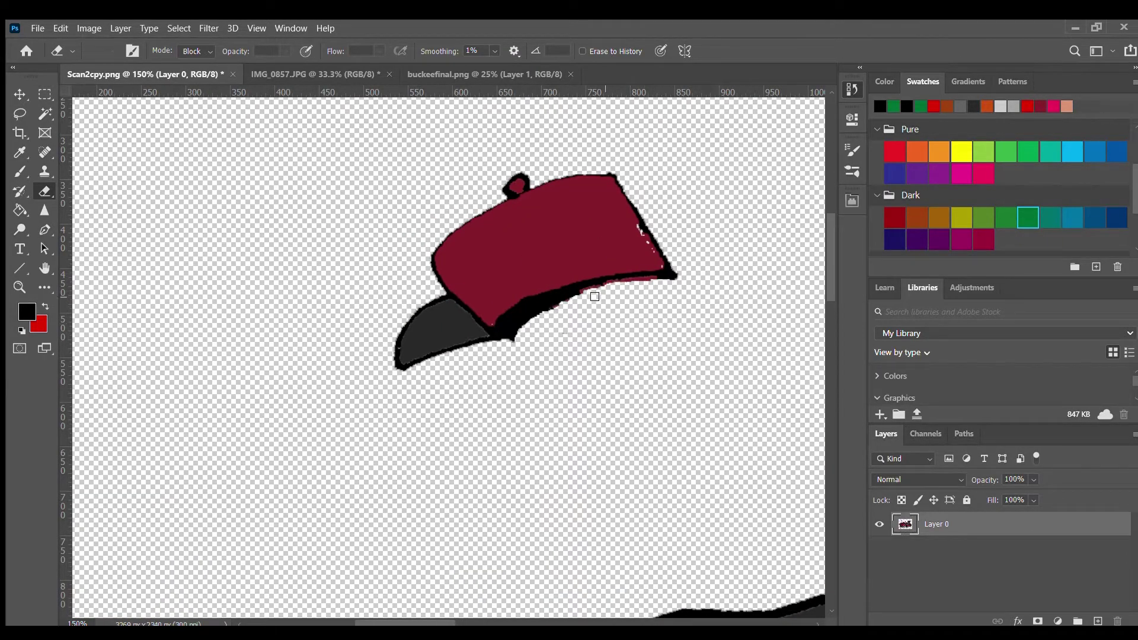
{"action": "left_click_drag", "start_coordinate": [590, 351], "coordinate": [504, 335]}
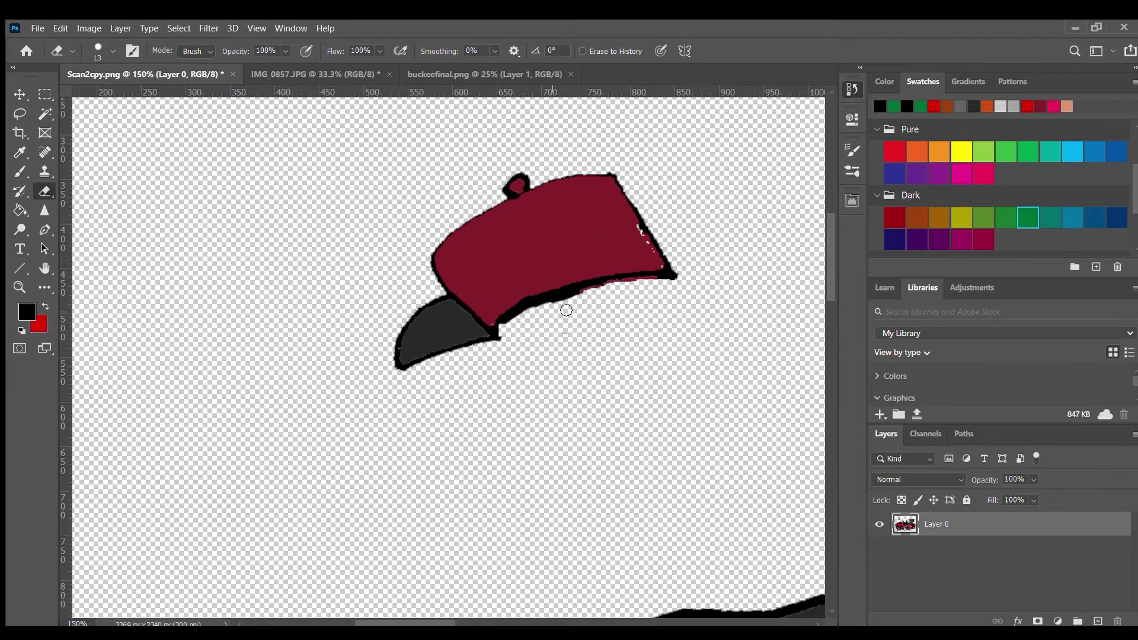
Trace a lasso selection around the flying maroon cap and copy it to a new layer.
{"action": "key", "text": "w"}
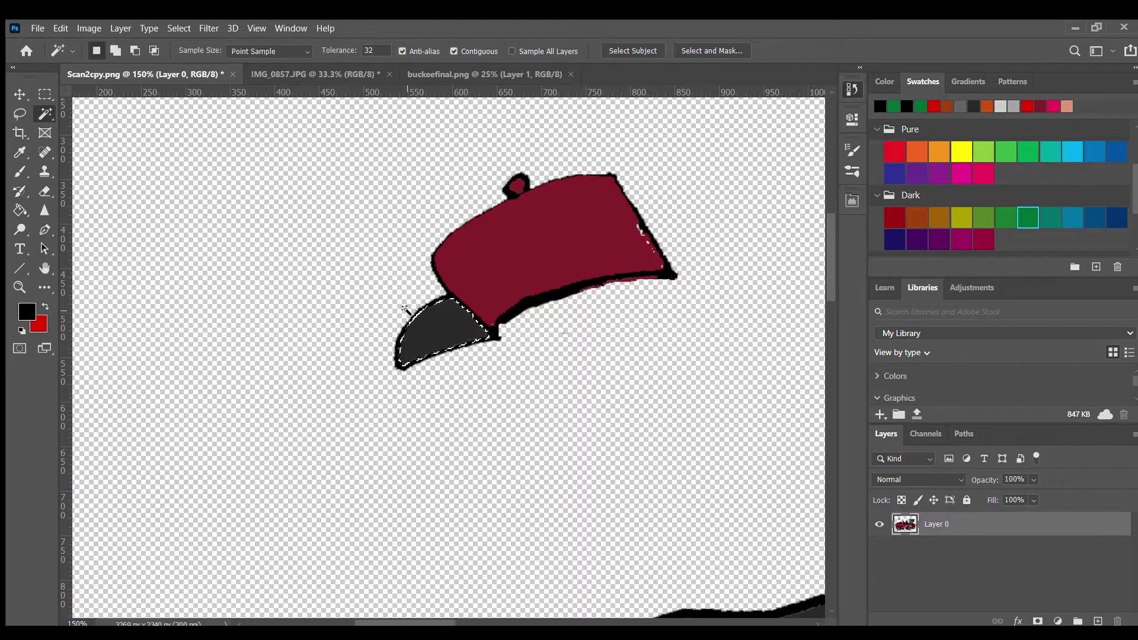
{"action": "key", "text": "l"}
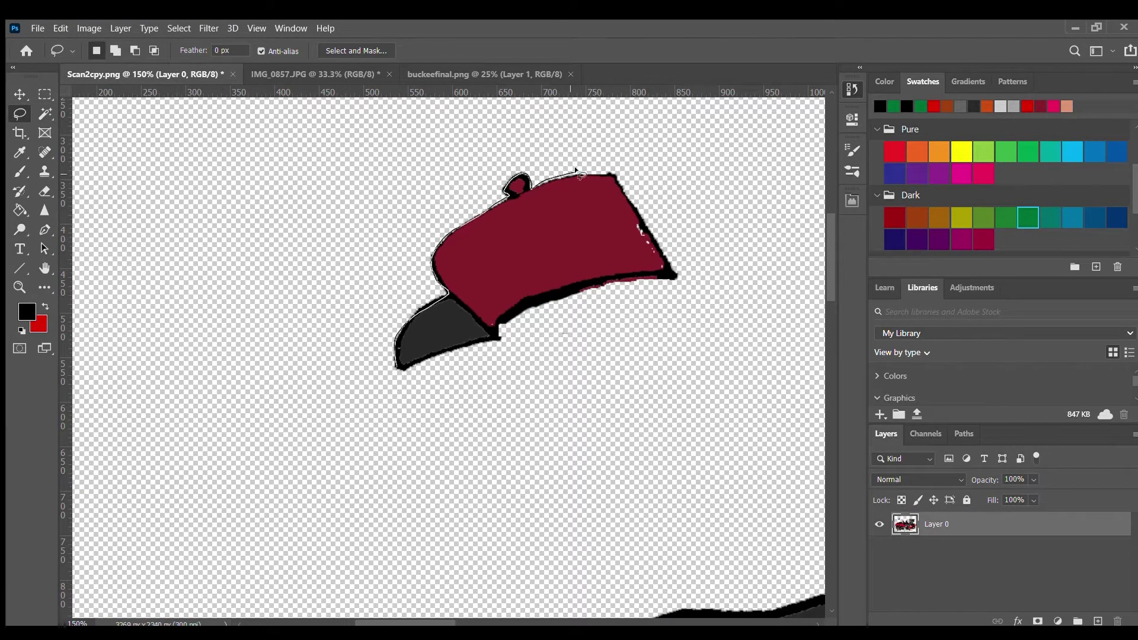
{"action": "key", "text": "ctrl+d"}
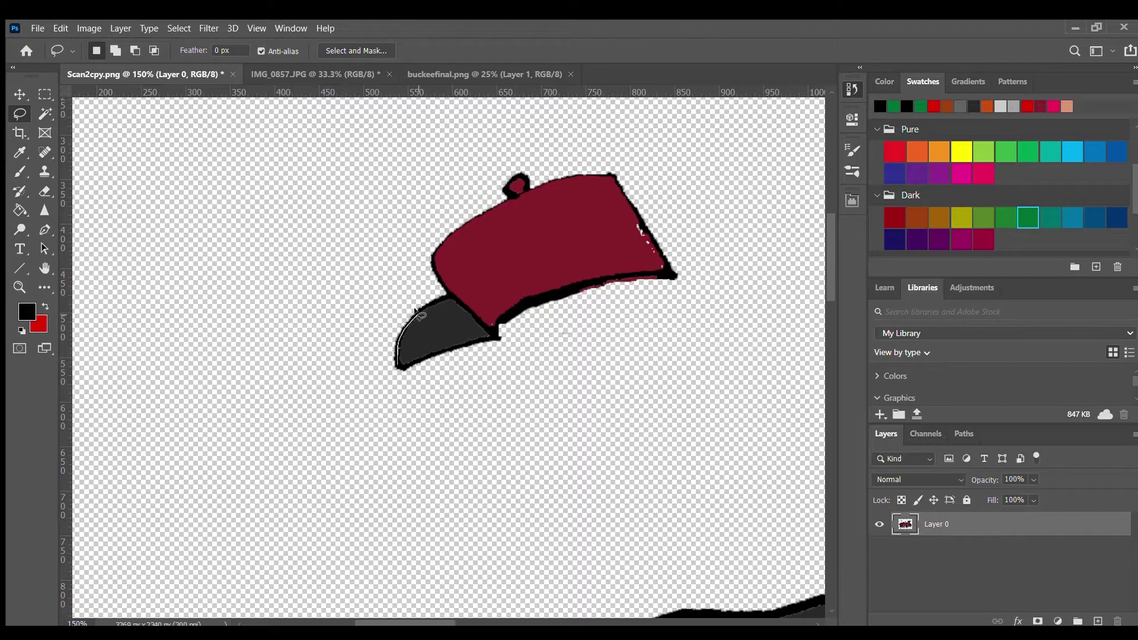
{"action": "left_click_drag", "start_coordinate": [536, 307], "coordinate": [542, 311]}
{"action": "key", "text": "ctrl+j"}
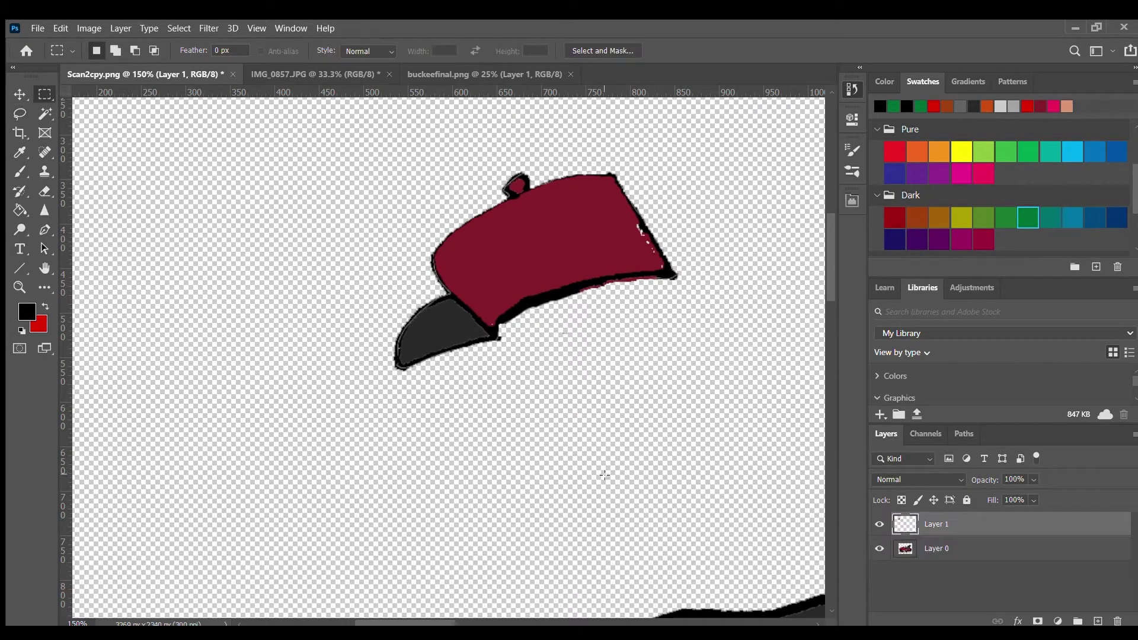
Place the copied cap on the bald driver's head, scaled to 90.85% and rotated -18.04 degrees.
{"action": "key", "text": "ctrl+t"}
{"action": "mouse_move", "coordinate": [538, 204]}
{"action": "left_mouse_down"}
{"action": "mouse_move", "coordinate": [437, 624]}
{"action": "mouse_move", "coordinate": [534, 623]}
{"action": "left_mouse_up"}
{"action": "left_click_drag", "start_coordinate": [201, 196], "coordinate": [601, 387]}
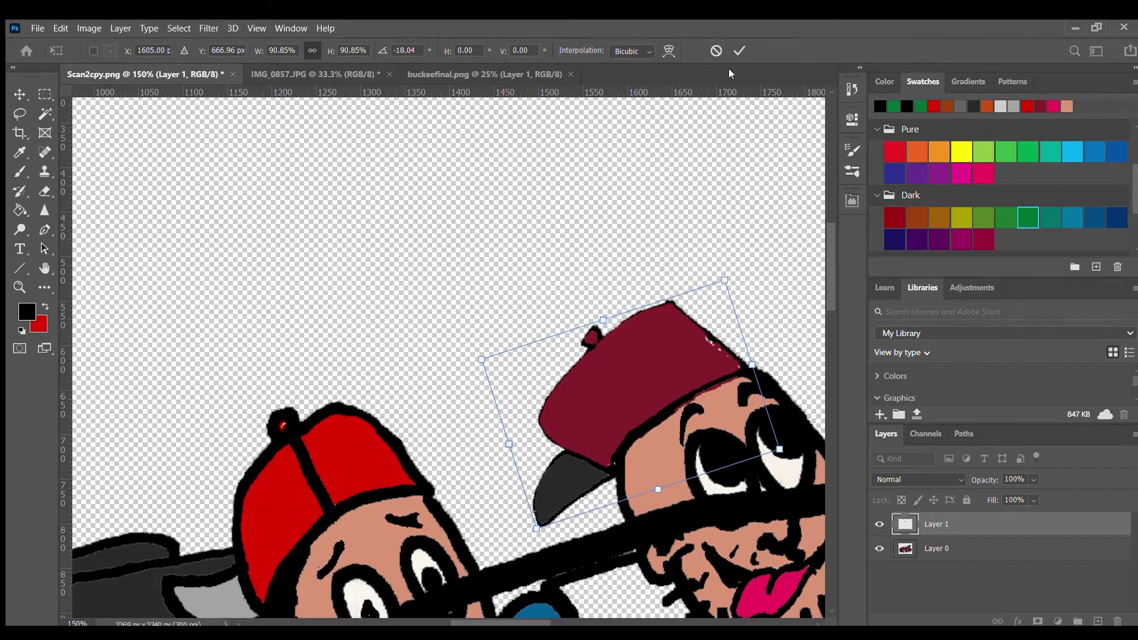
{"action": "key", "text": "Return"}
{"action": "key", "text": "ctrl+t"}
{"action": "key", "text": "Return"}
Strengthen the driver's cap outline in black and sample its maroon to cover the white gaps along its edge.
{"action": "key", "text": "b"}
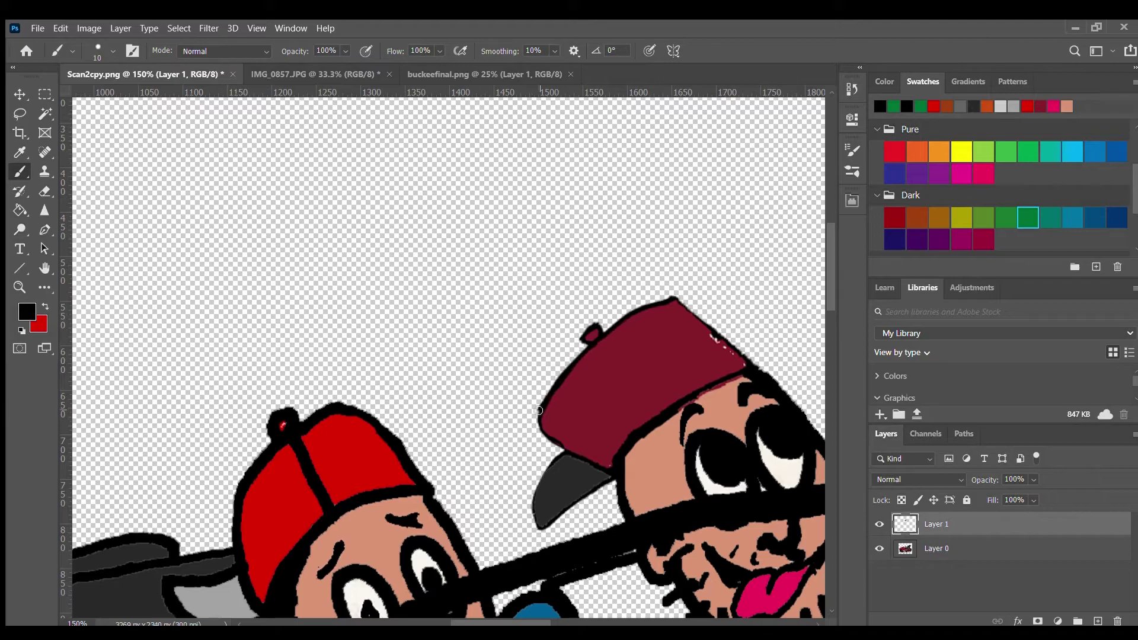
{"action": "scroll", "coordinate": [622, 474], "scroll_direction": "down", "scroll_amount": 3}
{"action": "left_click", "coordinate": [708, 175], "text": "alt"}
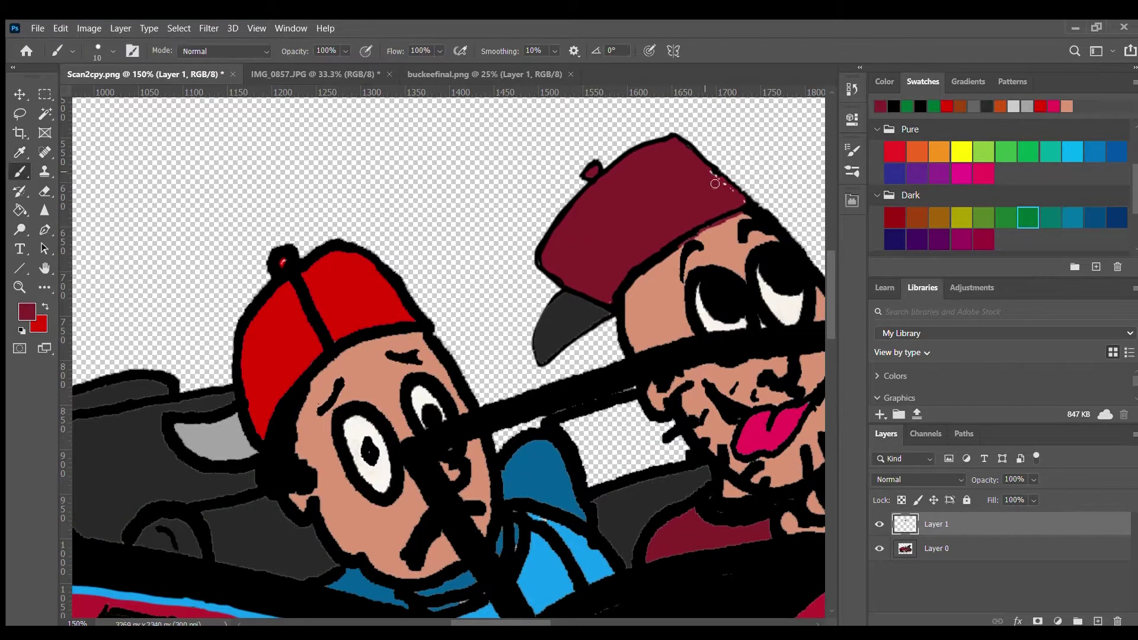
Erase the original flying cap from the Layer 0 artwork.
{"action": "key", "text": "ctrl+0"}
{"action": "key", "text": "e"}
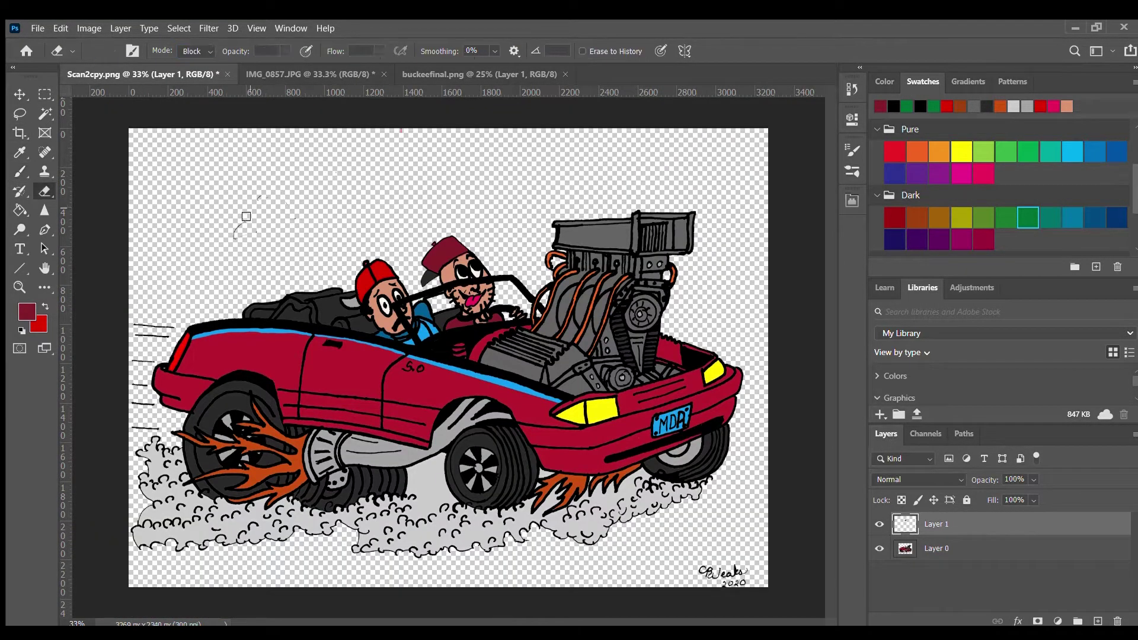
{"action": "key", "text": "alt+bracketleft"}
Copy the signature and date to a new layer beside the front dust cloud and enlarge the canvas around the artwork.
{"action": "key", "text": "m"}
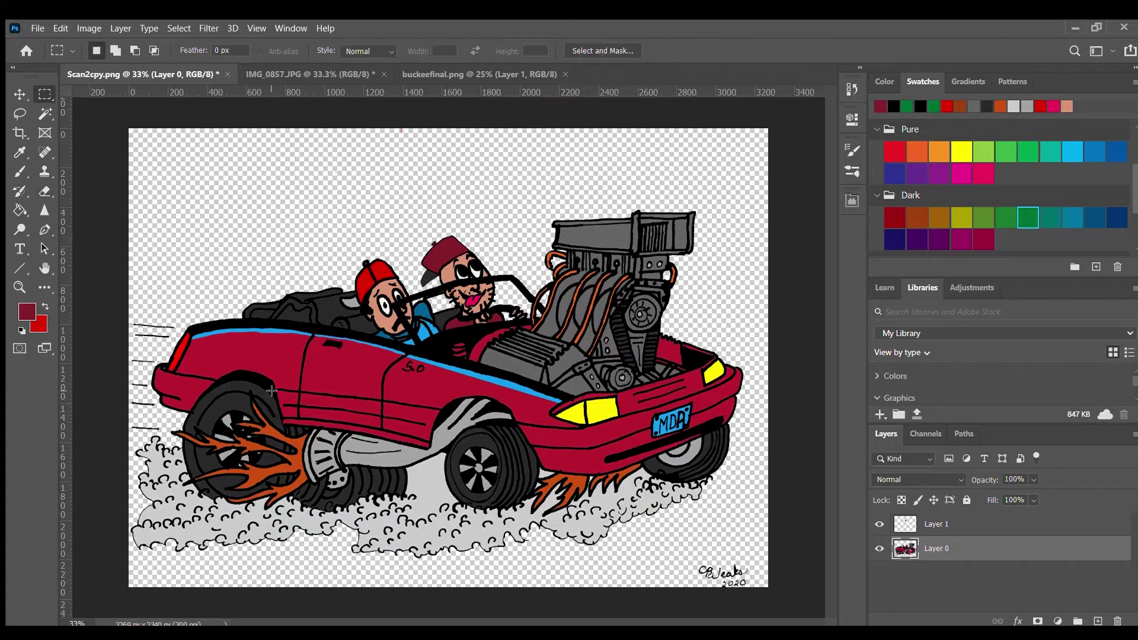
{"action": "key", "text": "ctrl+j"}
{"action": "left_click_drag", "start_coordinate": [626, 327], "coordinate": [609, 270]}
{"action": "left_click_drag", "start_coordinate": [571, 310], "coordinate": [570, 309]}
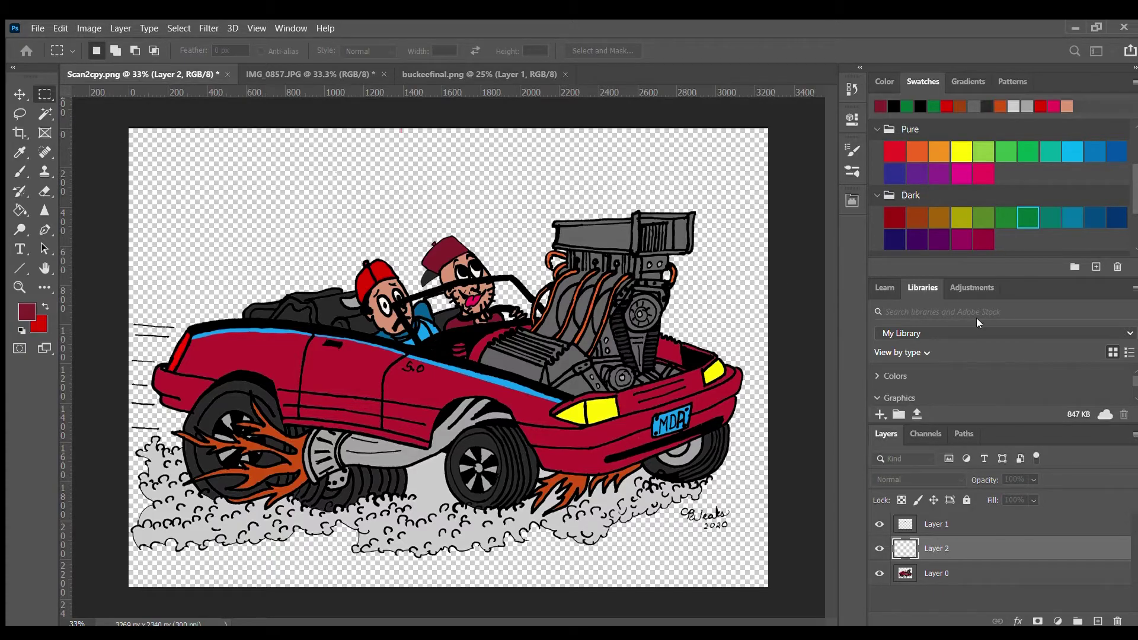
{"action": "key", "text": "ctrl+minus"}
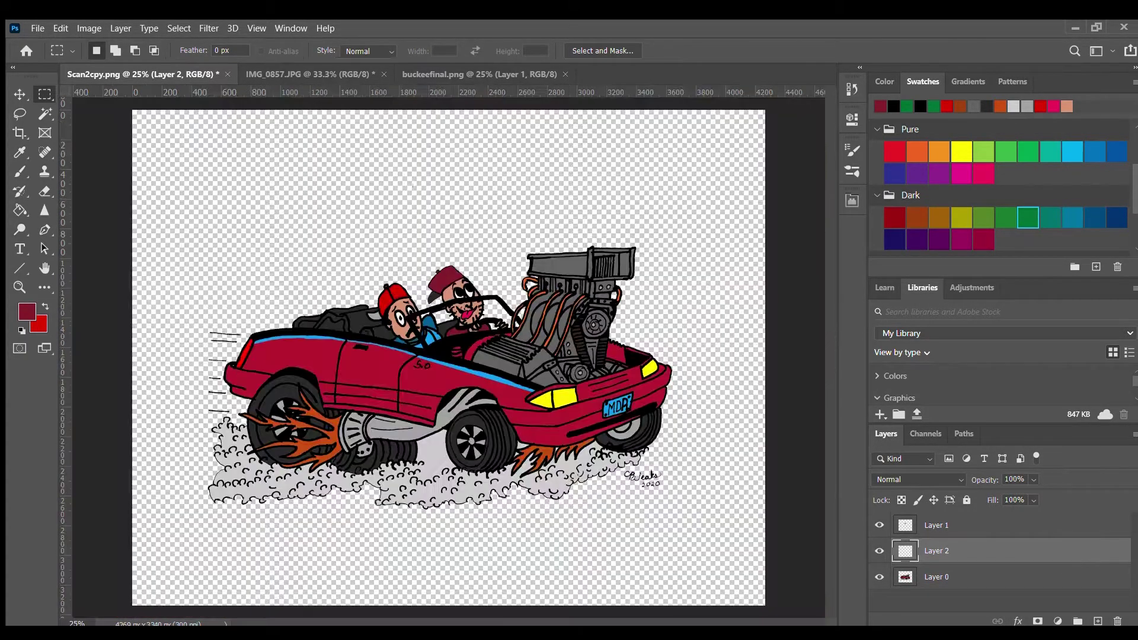
Merge the visible layers and add a white border around the whole artwork, then deselect.
{"action": "left_click", "coordinate": [45, 114]}
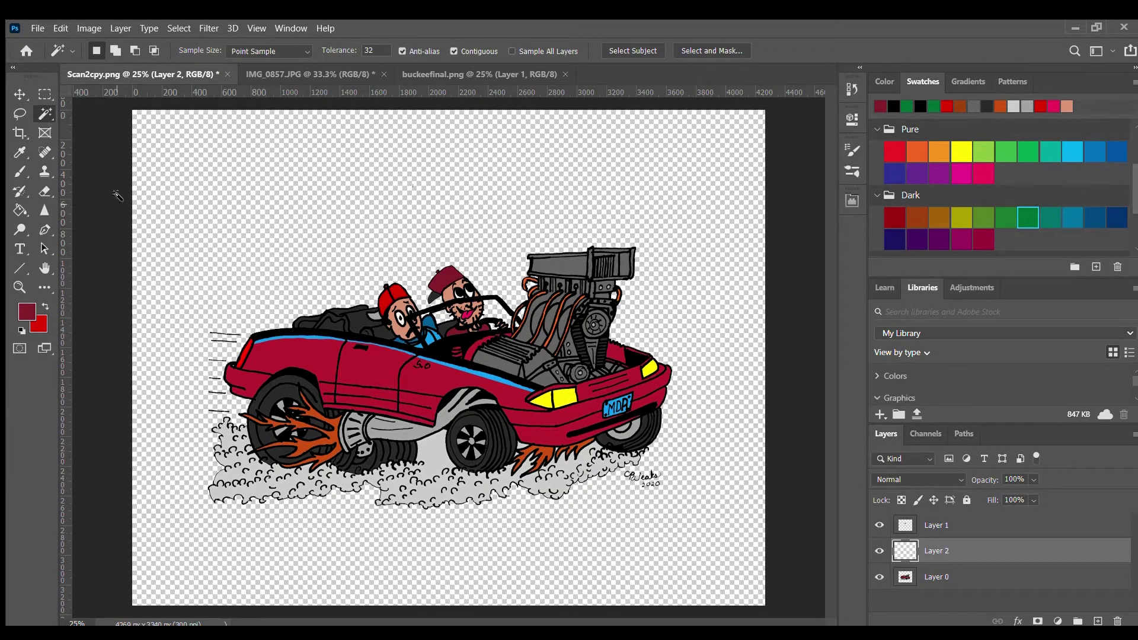
{"action": "key", "text": "ctrl+shift+e"}
{"action": "left_click", "coordinate": [131, 438]}
{"action": "key", "text": "i"}
{"action": "left_click", "coordinate": [374, 155]}
{"action": "key", "text": "alt+shift+BackSpace"}
{"action": "key", "text": "m"}
{"action": "key", "text": "ctrl+d"}
Inspect the transparent areas out to the canvas edges for stray marks.
{"action": "scroll", "coordinate": [423, 393], "scroll_direction": "up", "scroll_amount": 5}
{"action": "scroll", "coordinate": [423, 393], "scroll_direction": "down", "scroll_amount": 2}
{"action": "key", "text": "e"}
{"action": "scroll", "coordinate": [422, 473], "scroll_direction": "right", "scroll_amount": 2}
{"action": "scroll", "coordinate": [801, 292], "scroll_direction": "left", "scroll_amount": 10}
{"action": "scroll", "coordinate": [795, 468], "scroll_direction": "right", "scroll_amount": 20}
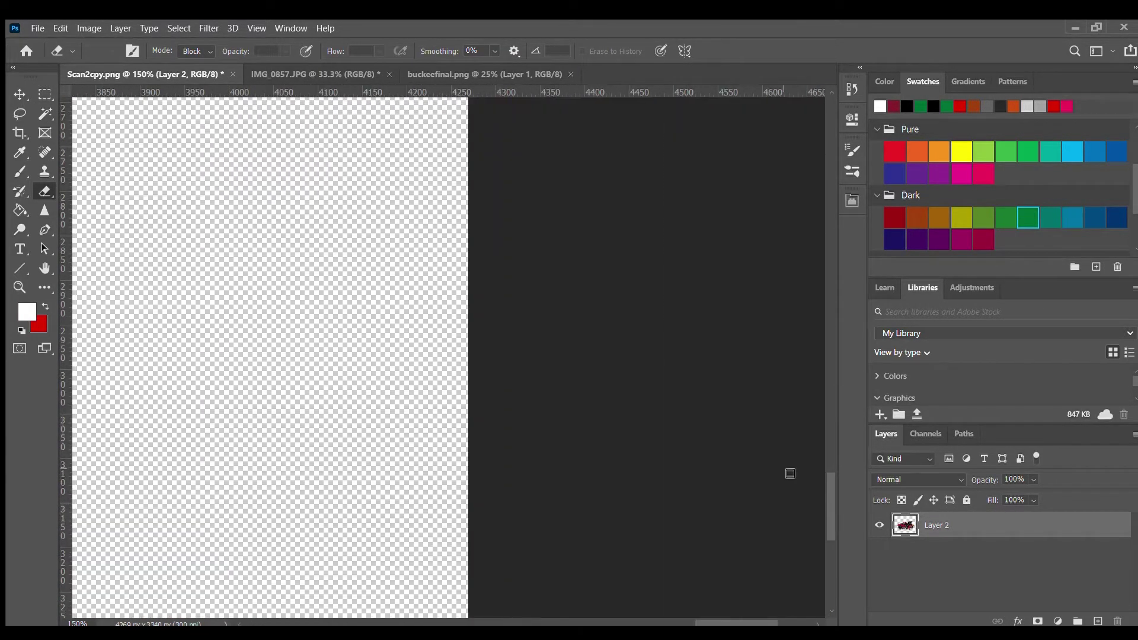
{"action": "key", "text": "ctrl+0"}
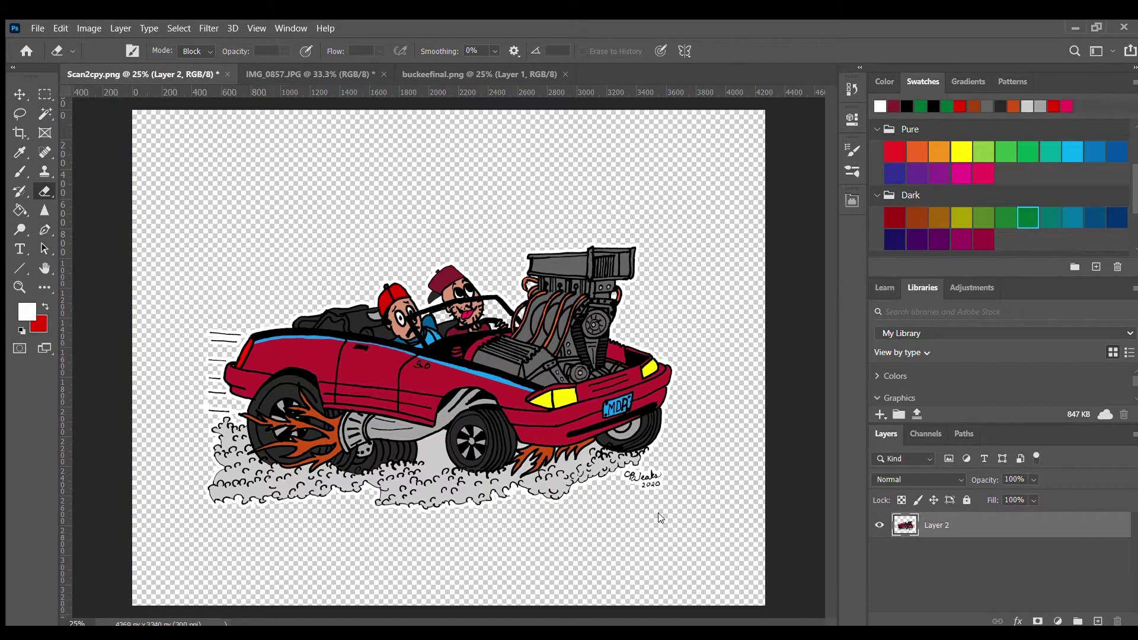
Paint white into the gap between the dust cloud's border and the signature's border.
{"action": "scroll", "coordinate": [440, 297], "scroll_direction": "up", "scroll_amount": 5}
{"action": "scroll", "coordinate": [440, 296], "scroll_direction": "right", "scroll_amount": 4}
{"action": "key", "text": "g"}
{"action": "scroll", "coordinate": [827, 332], "scroll_direction": "right", "scroll_amount": 8}
{"action": "scroll", "coordinate": [827, 332], "scroll_direction": "up", "scroll_amount": 1}
{"action": "scroll", "coordinate": [744, 343], "scroll_direction": "down", "scroll_amount": 12}
{"action": "scroll", "coordinate": [744, 343], "scroll_direction": "right", "scroll_amount": 3}
{"action": "key", "text": "e"}
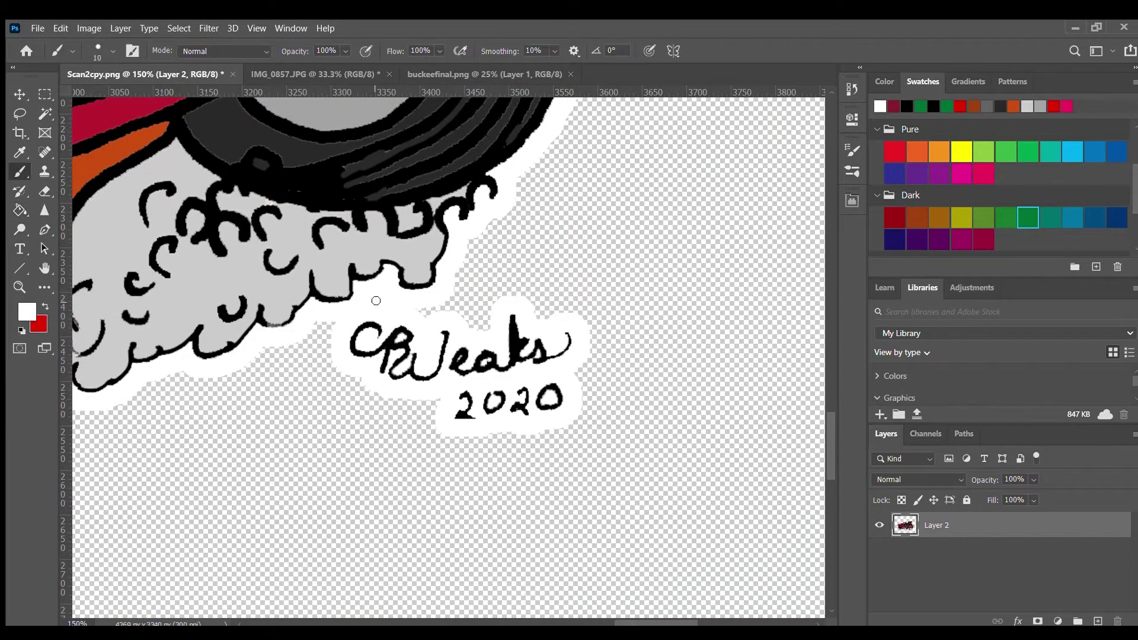
Examine the white border and colour fills around the engine, front bumper and wheels for remaining flaws.
{"action": "scroll", "coordinate": [477, 516], "scroll_direction": "up", "scroll_amount": 10}
{"action": "scroll", "coordinate": [685, 394], "scroll_direction": "right", "scroll_amount": 5}
{"action": "scroll", "coordinate": [432, 381], "scroll_direction": "left", "scroll_amount": 15}
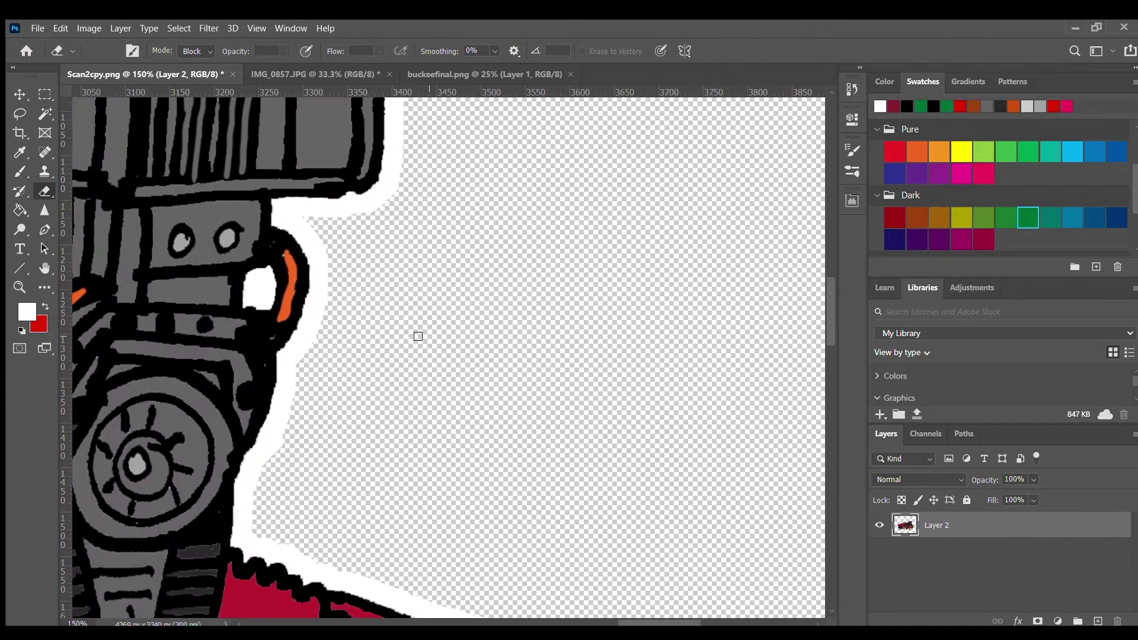
{"action": "scroll", "coordinate": [460, 460], "scroll_direction": "down", "scroll_amount": 5}
{"action": "scroll", "coordinate": [479, 275], "scroll_direction": "left", "scroll_amount": 4}
{"action": "scroll", "coordinate": [478, 275], "scroll_direction": "down", "scroll_amount": 10}
{"action": "scroll", "coordinate": [479, 275], "scroll_direction": "right", "scroll_amount": 10}
{"action": "scroll", "coordinate": [563, 609], "scroll_direction": "down", "scroll_amount": 5}
{"action": "scroll", "coordinate": [519, 623], "scroll_direction": "up", "scroll_amount": 15}
{"action": "scroll", "coordinate": [519, 622], "scroll_direction": "down", "scroll_amount": 15}
{"action": "scroll", "coordinate": [519, 622], "scroll_direction": "right", "scroll_amount": 8}
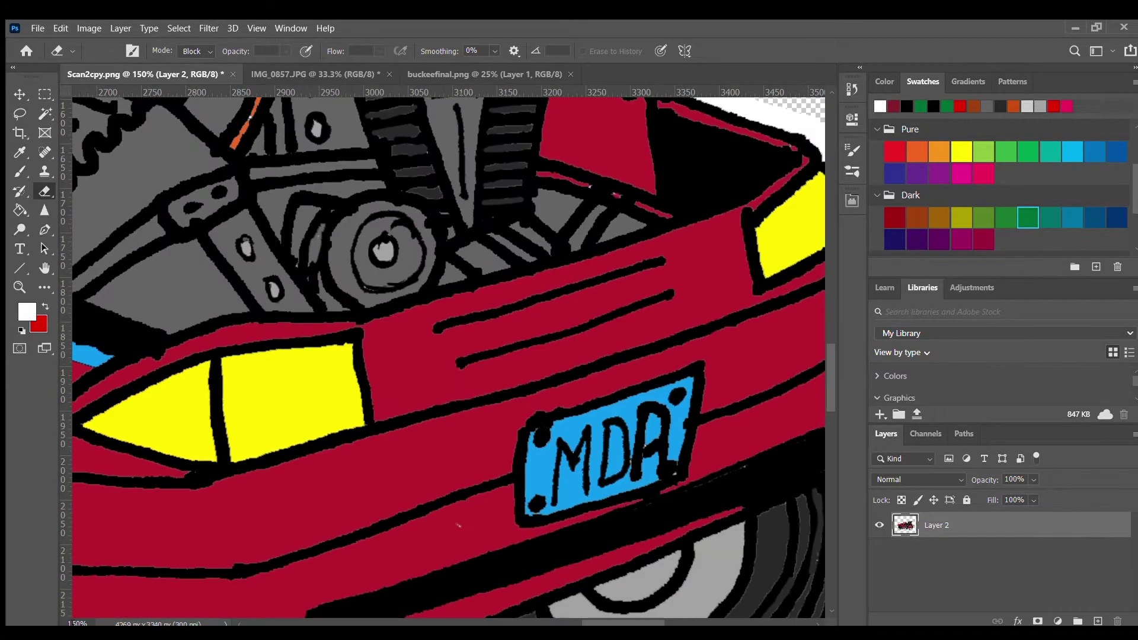
{"action": "key", "text": "ctrl+0"}
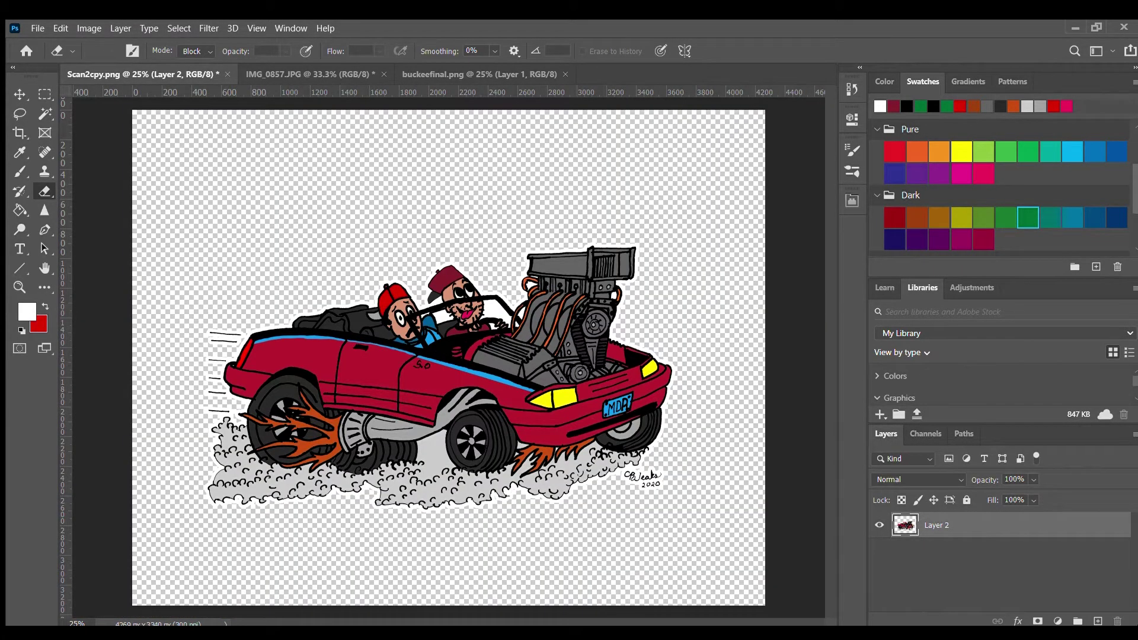
Add the white Bauhaus 93 title "PROJECT MAYNARDSTANG" above the car and select all its text.
{"action": "key", "text": "t"}
{"action": "left_click", "coordinate": [265, 211]}
{"action": "type", "text": "PROJECT M"}
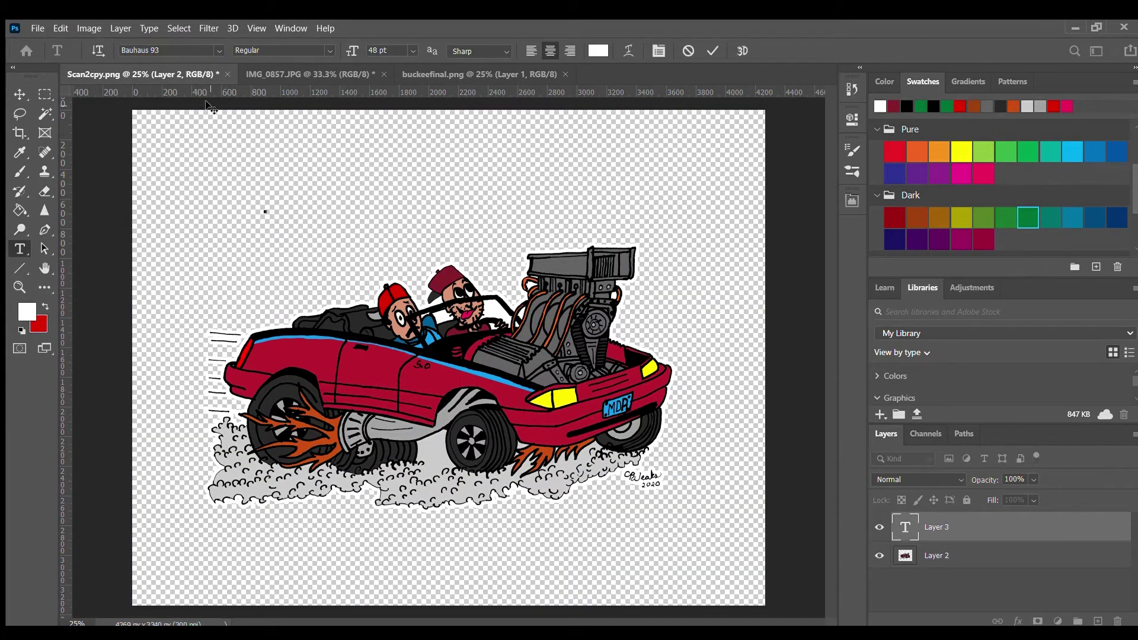
{"action": "type", "text": "AYNARDSTANG"}
{"action": "key", "text": "ctrl+a"}
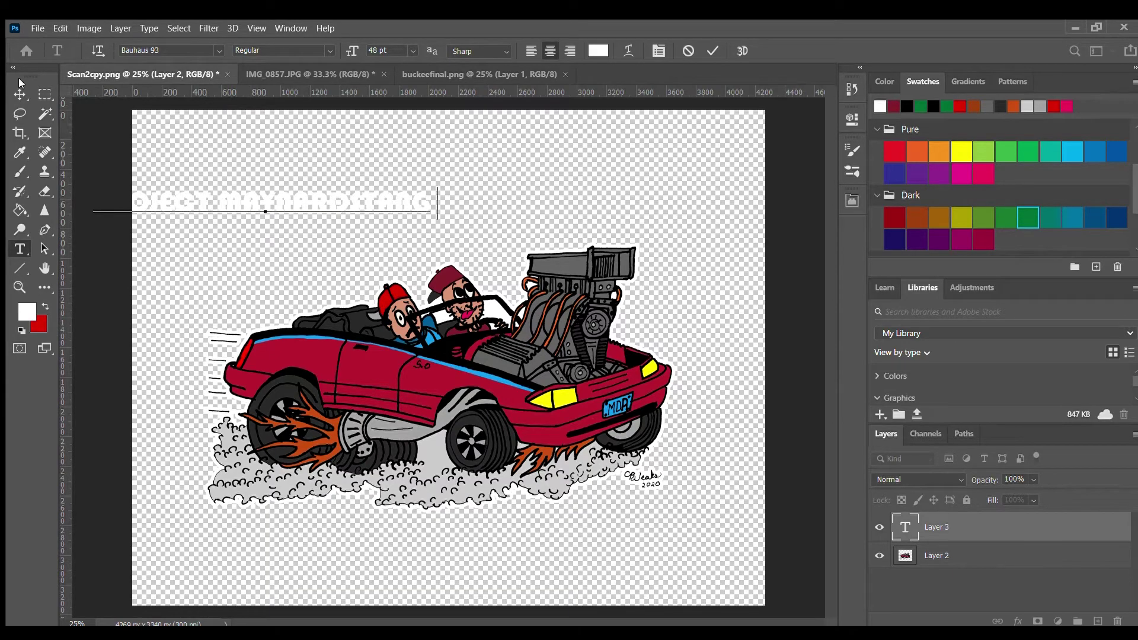
Set the title to 80 pt with an arc warp and position it above the car.
{"action": "left_click", "coordinate": [413, 50]}
{"action": "left_click", "coordinate": [629, 51]}
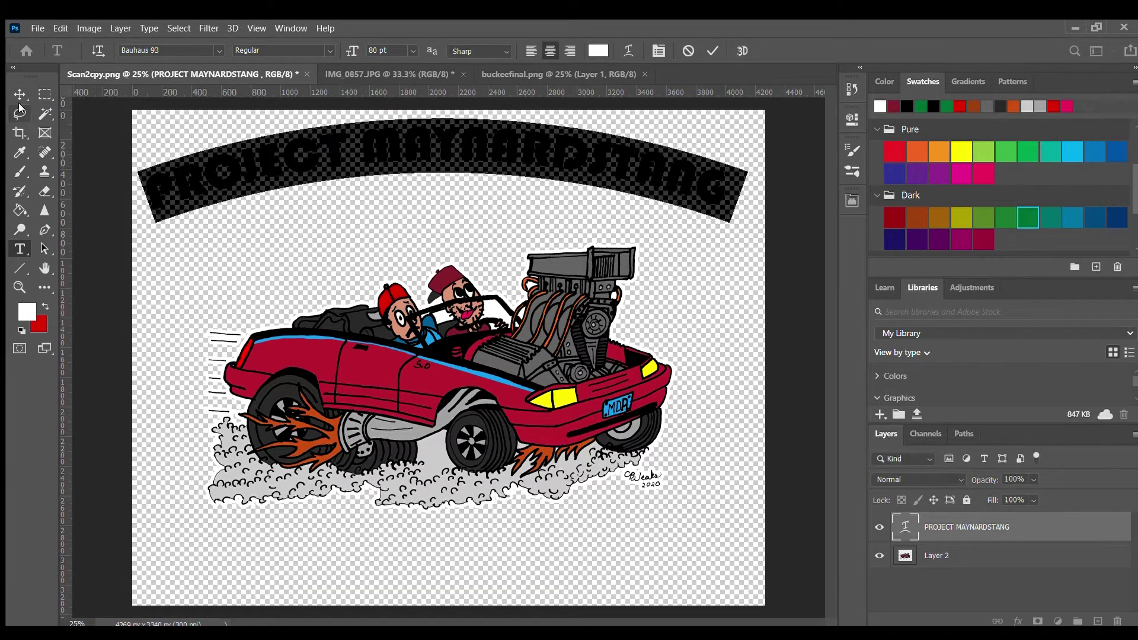
{"action": "left_click", "coordinate": [20, 96]}
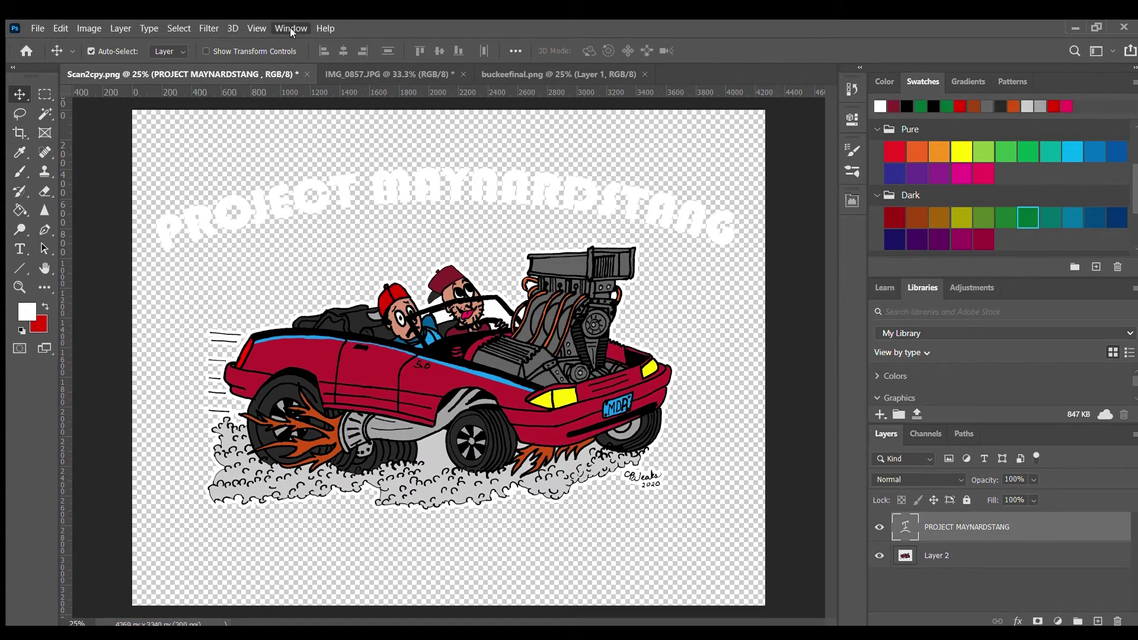
{"action": "left_click_drag", "start_coordinate": [389, 199], "coordinate": [394, 202]}
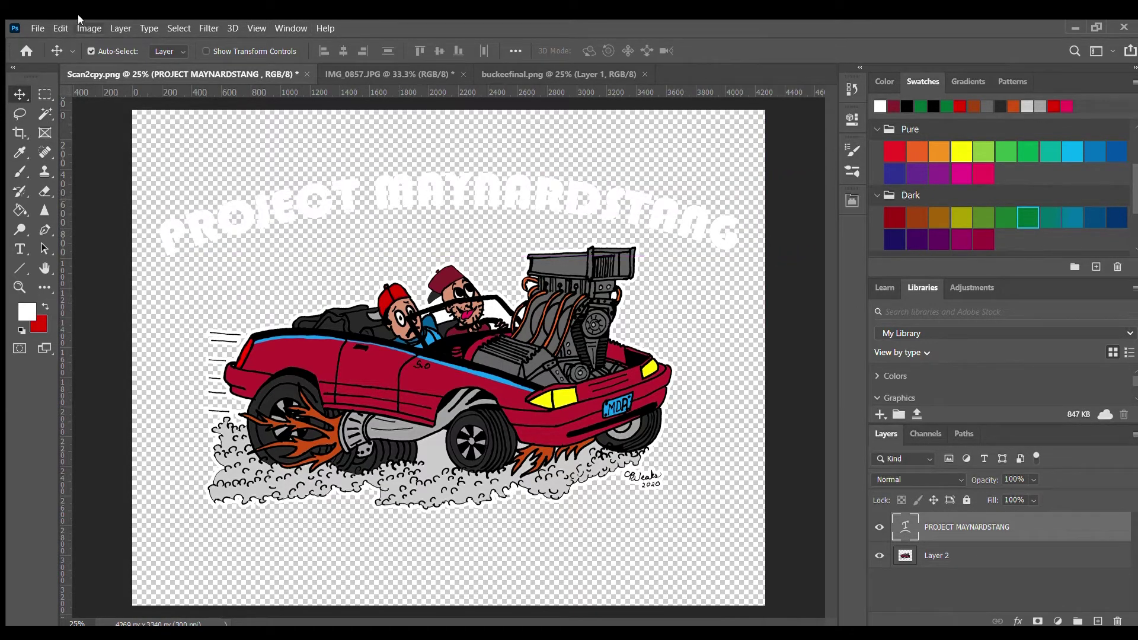
Add the white text "COMICS" centred below the car's dust clouds.
{"action": "key", "text": "t"}
{"action": "left_click", "coordinate": [188, 155]}
{"action": "left_click_drag", "start_coordinate": [388, 228], "coordinate": [639, 633]}
{"action": "key", "text": "v"}
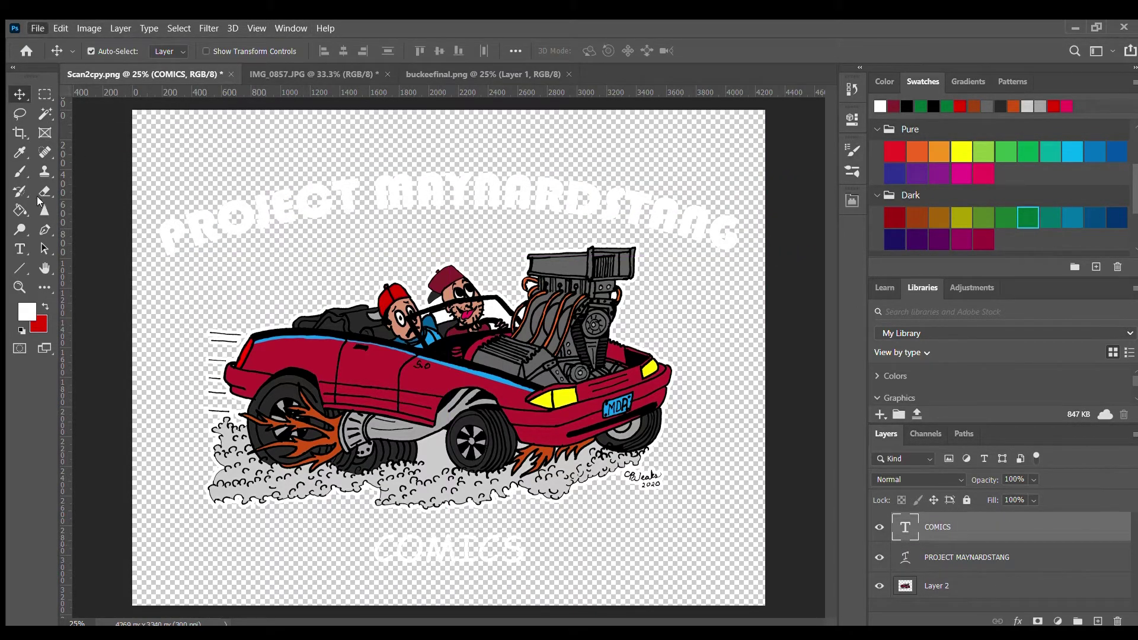